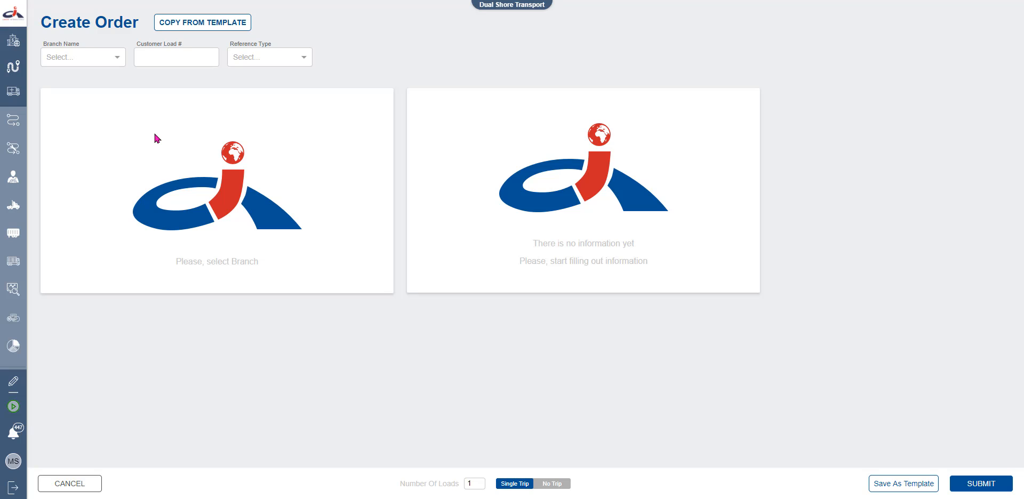
Set the order's branch to Whole Foods
click(117, 59)
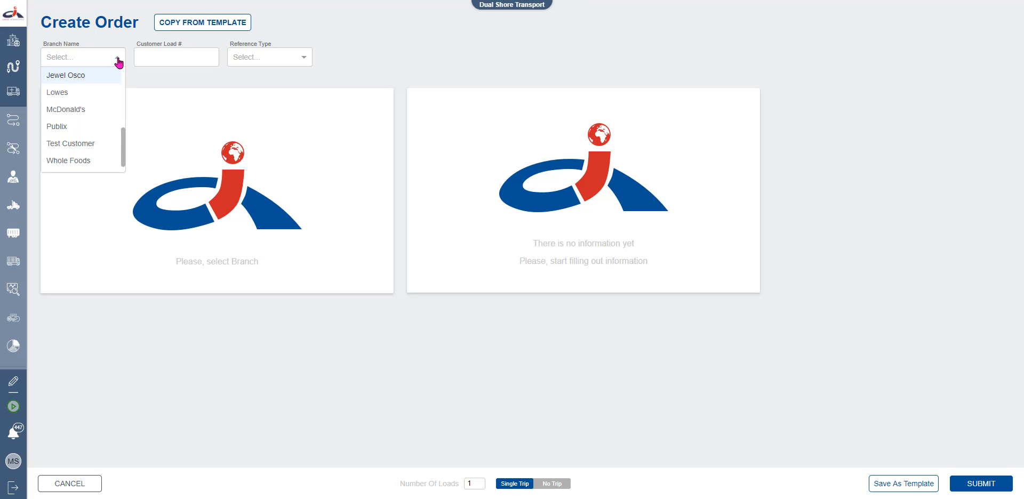
click(105, 165)
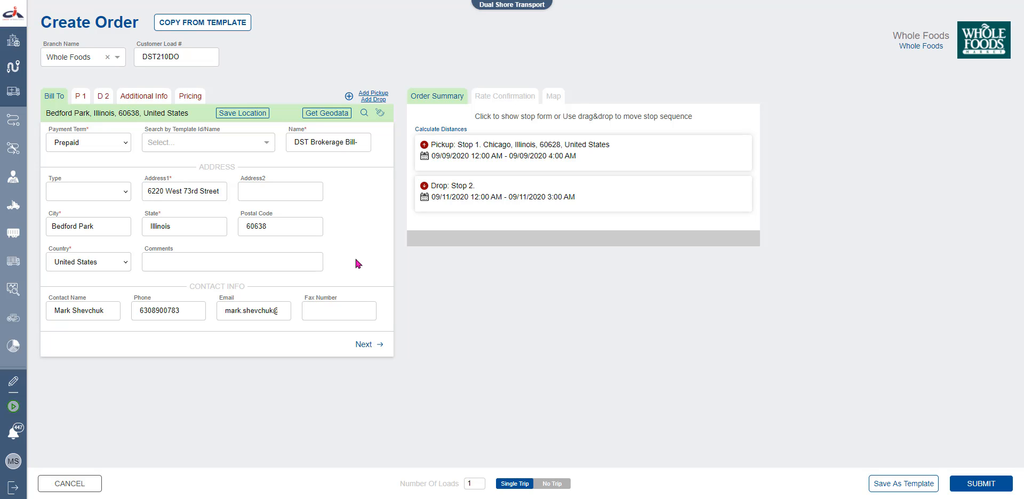
Advance to pickup Stop 1, trial-fill it from Whole Foods CHIDISTR, then clear it
click(375, 350)
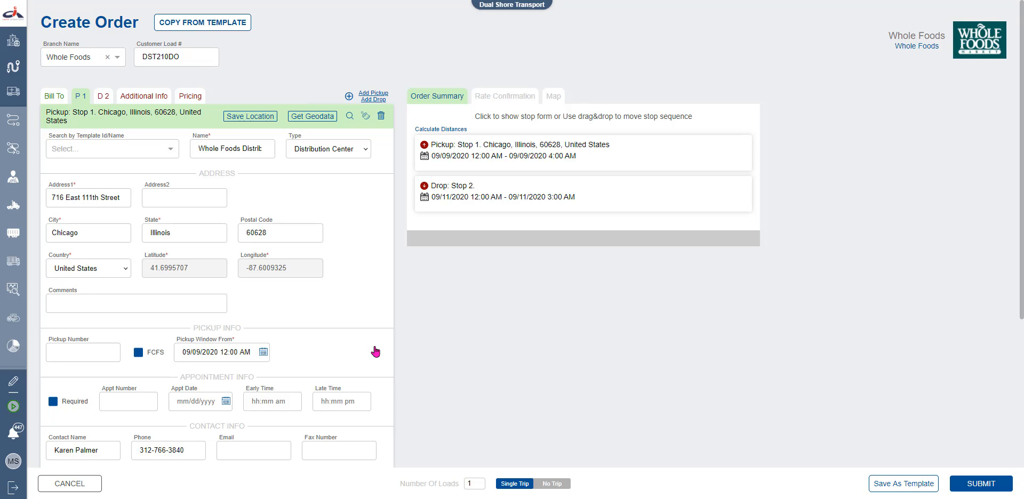
click(365, 116)
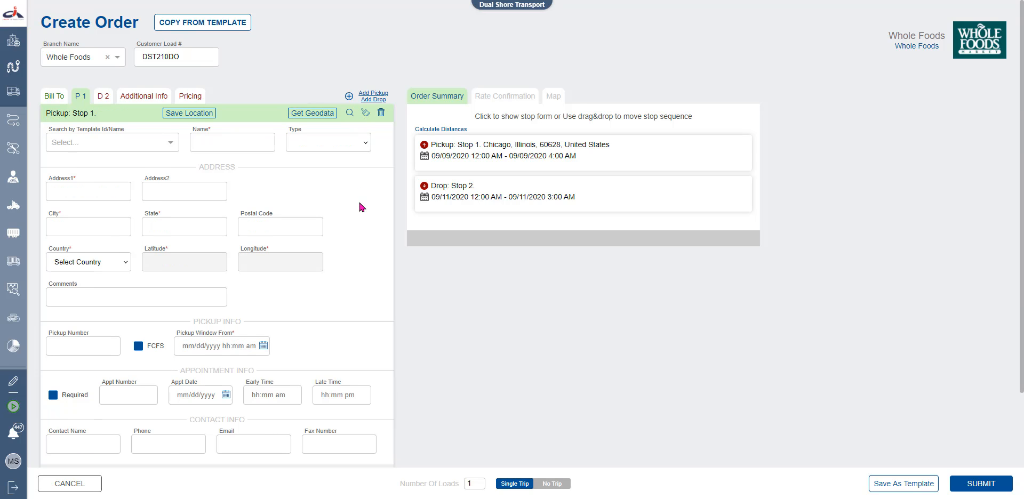
click(122, 144)
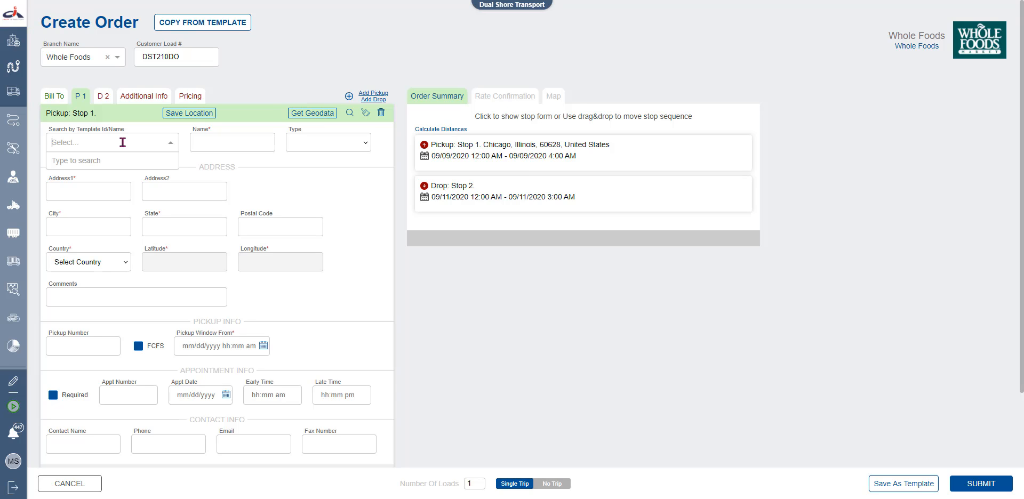
text(whole)
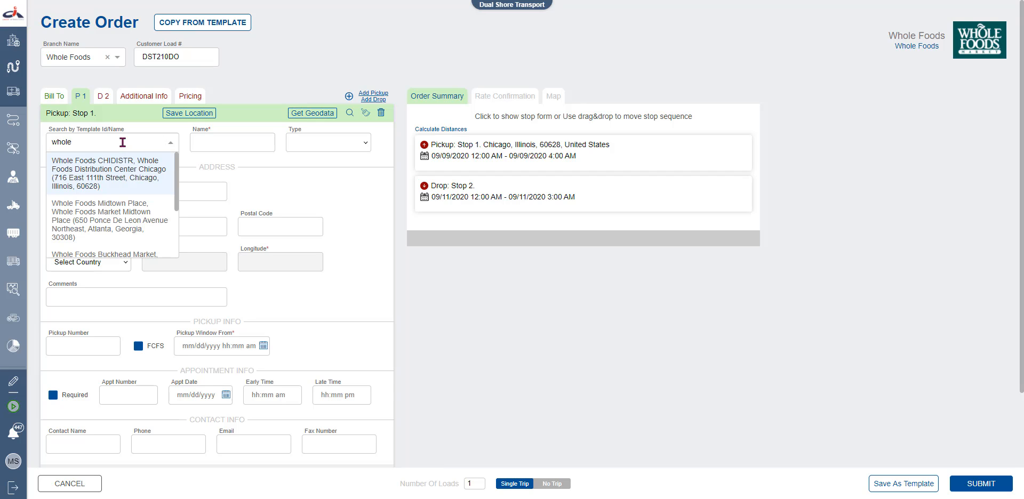
click(123, 177)
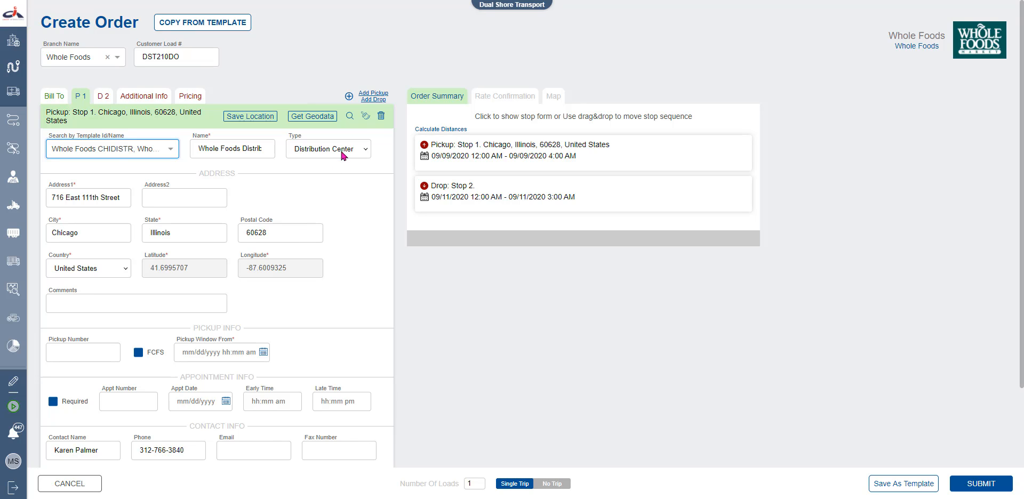
click(364, 119)
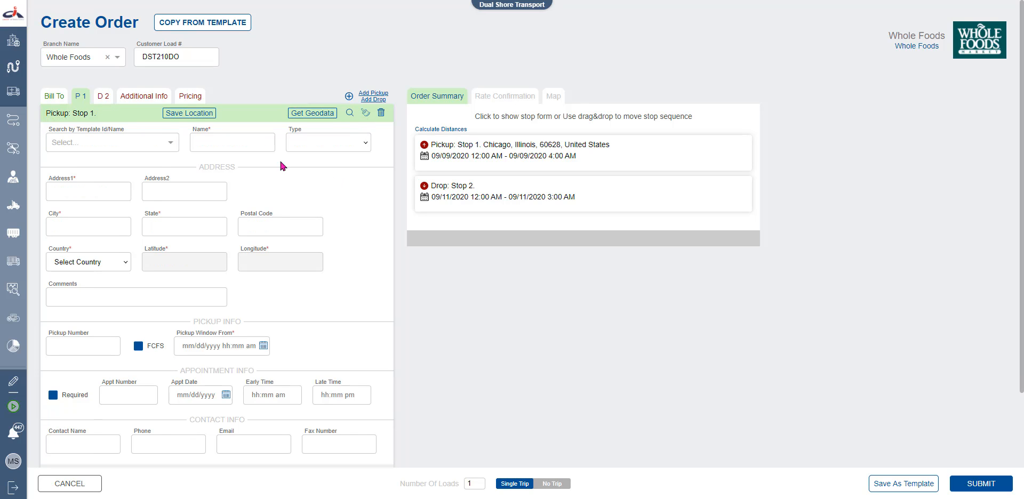
Name the pickup 'Whole foods dist', a Distribution Center at the suggested 3456 Genoa, Illinois address
click(254, 143)
text(Whole foods dist)
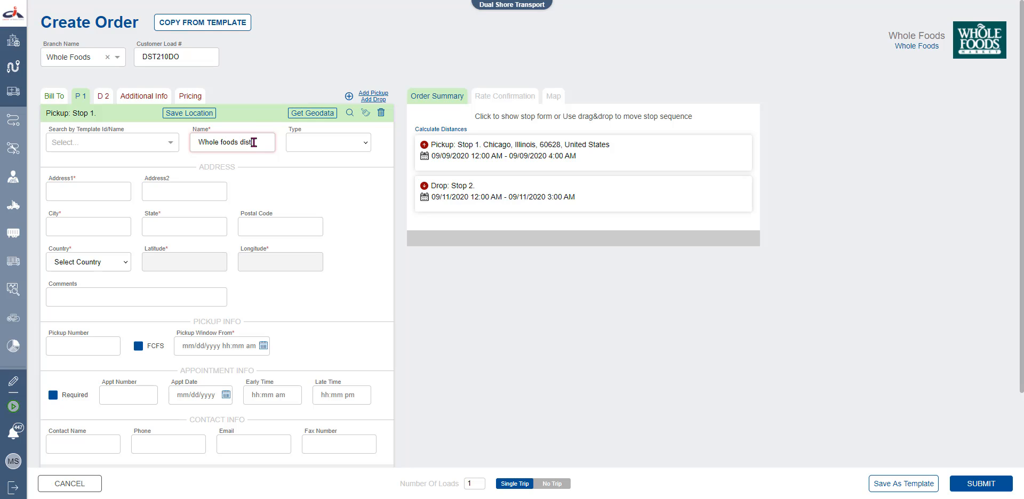
click(313, 142)
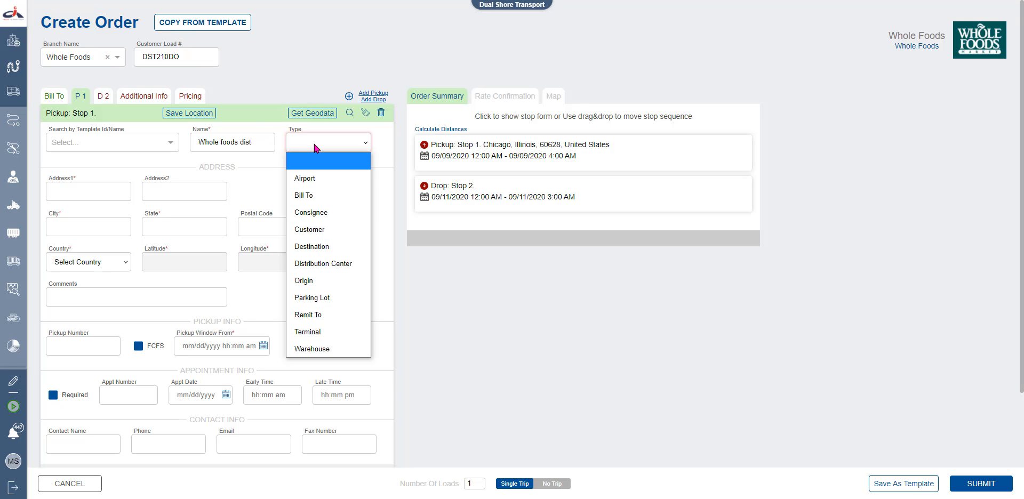
click(315, 262)
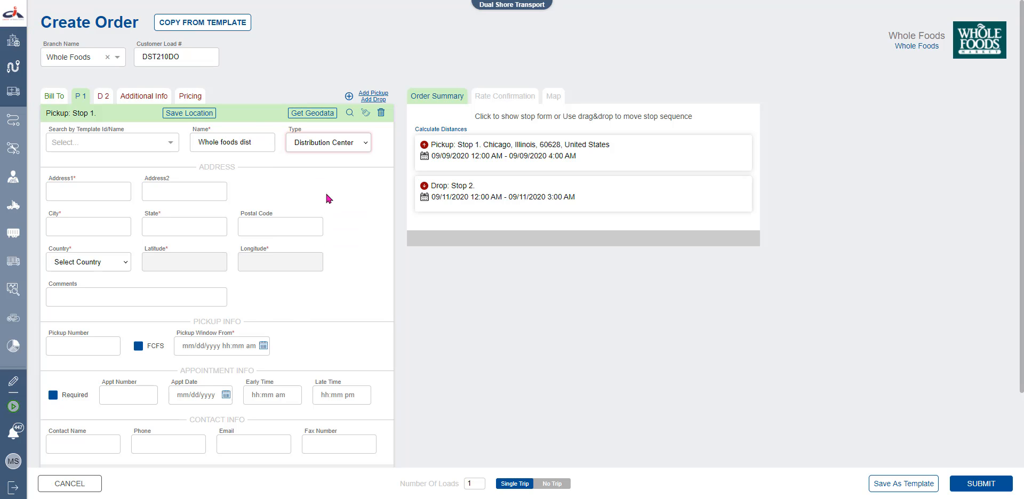
click(92, 197)
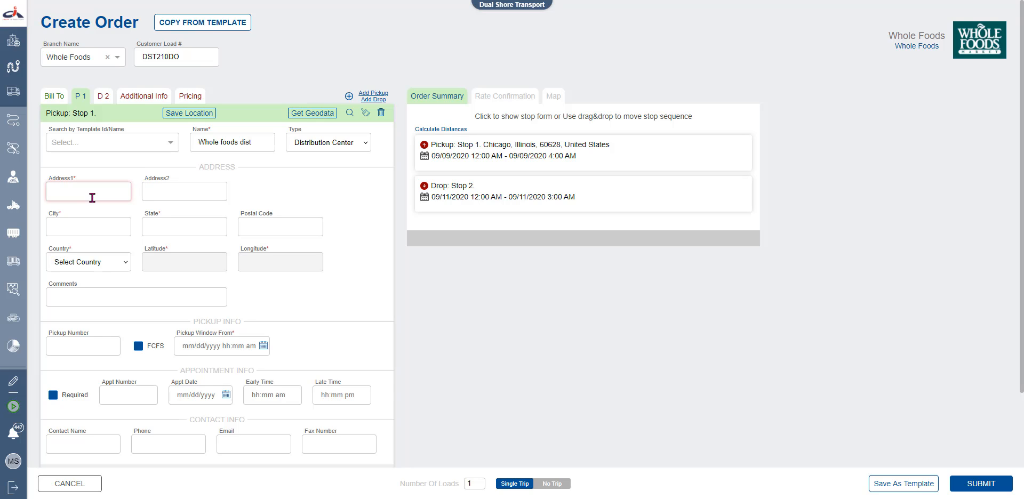
text(3456)
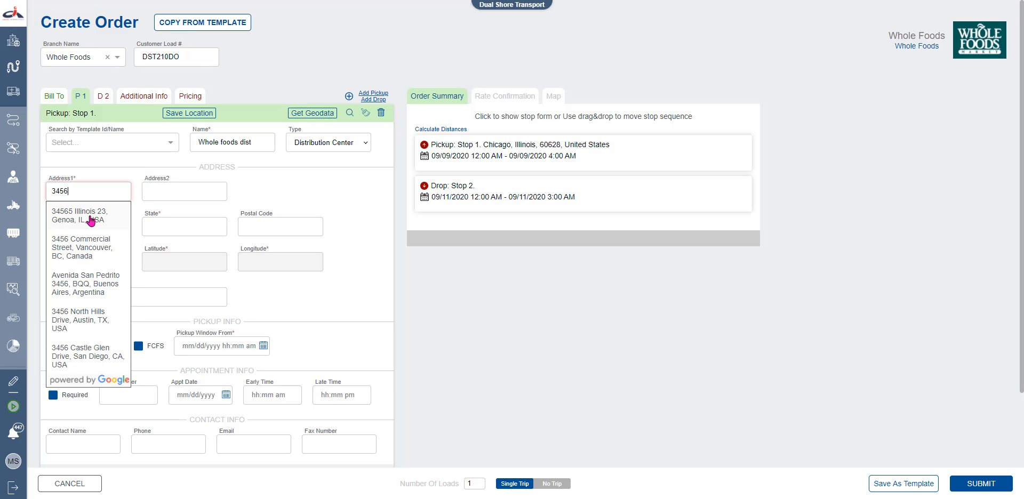
click(91, 221)
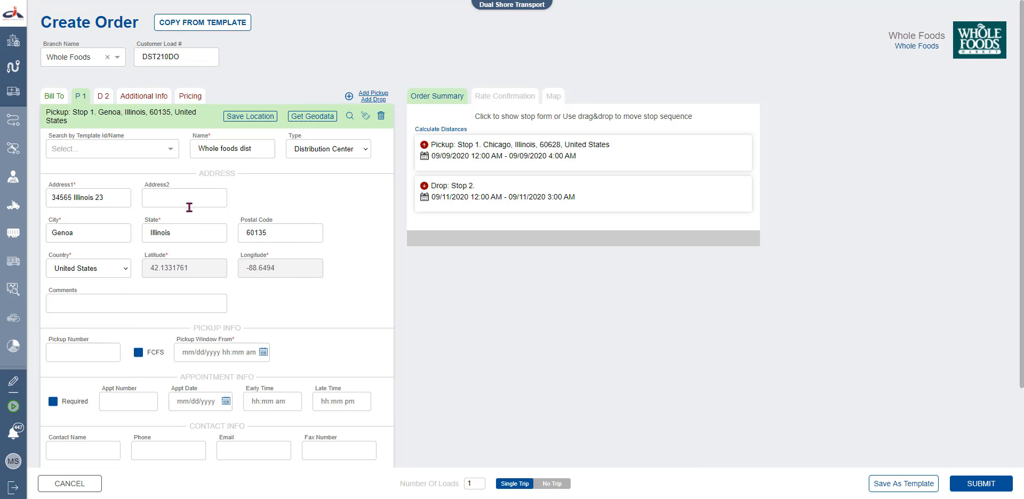
Fill in the pickup contact's name, phone number and e-mail address
click(95, 452)
text(mark)
key(Tab)
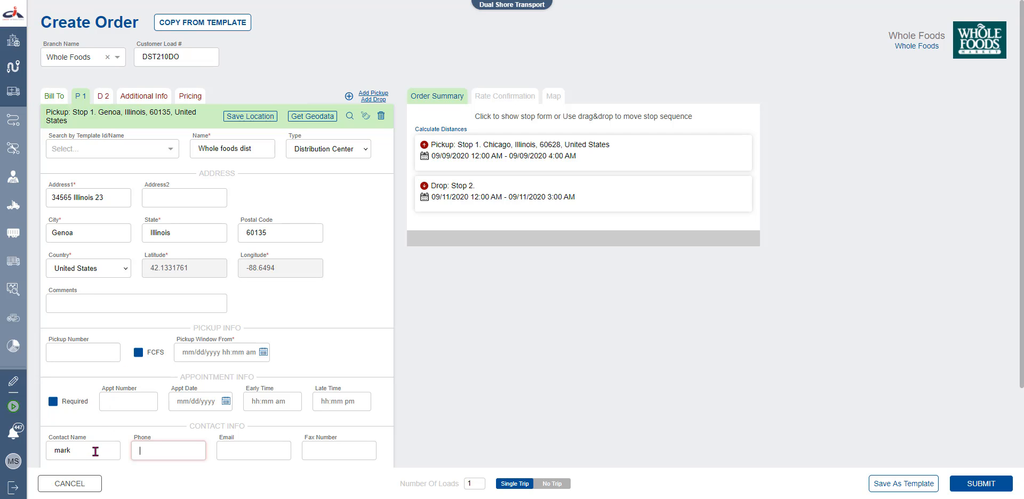
text(123456789)
key(Tab)
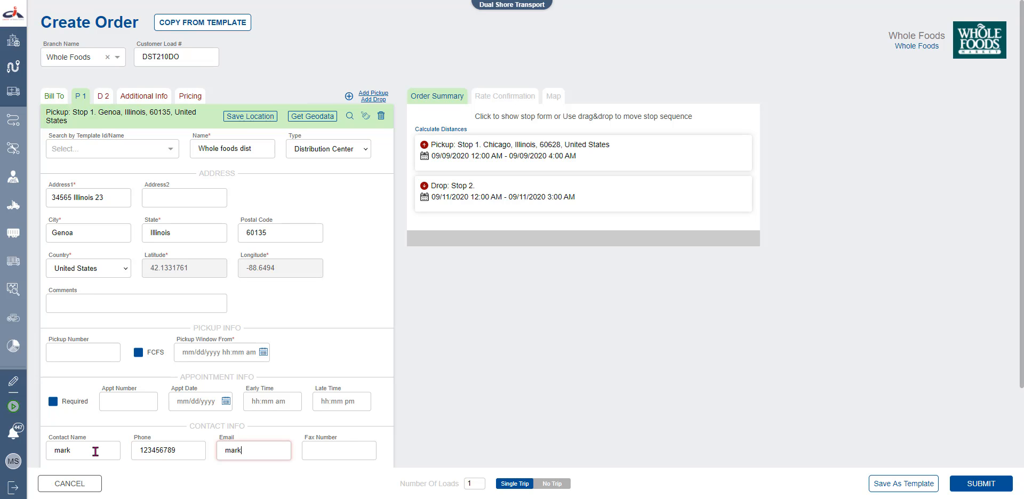
key(Tab)
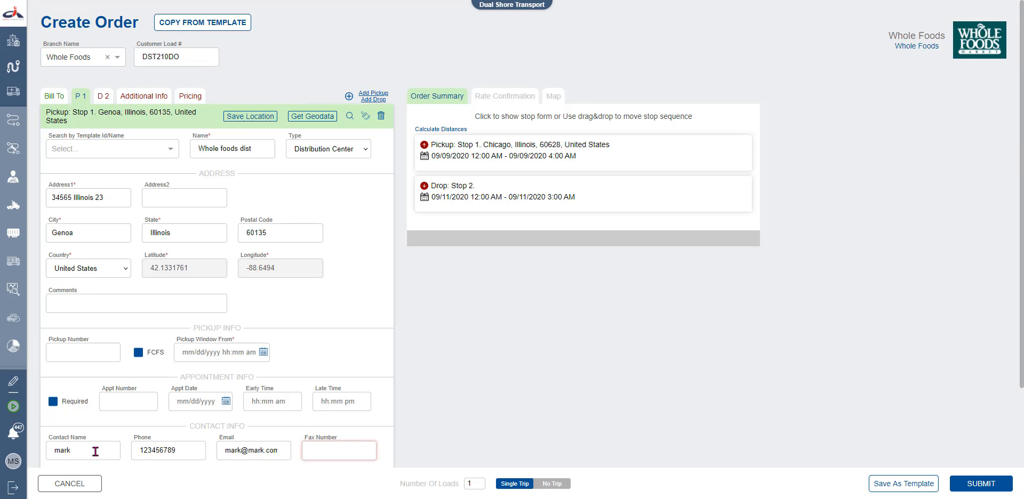
click(294, 354)
drag(79, 136, 124, 136)
click(130, 137)
Save the Genoa pickup location as template 3456, then clear the Stop 1 form
click(250, 117)
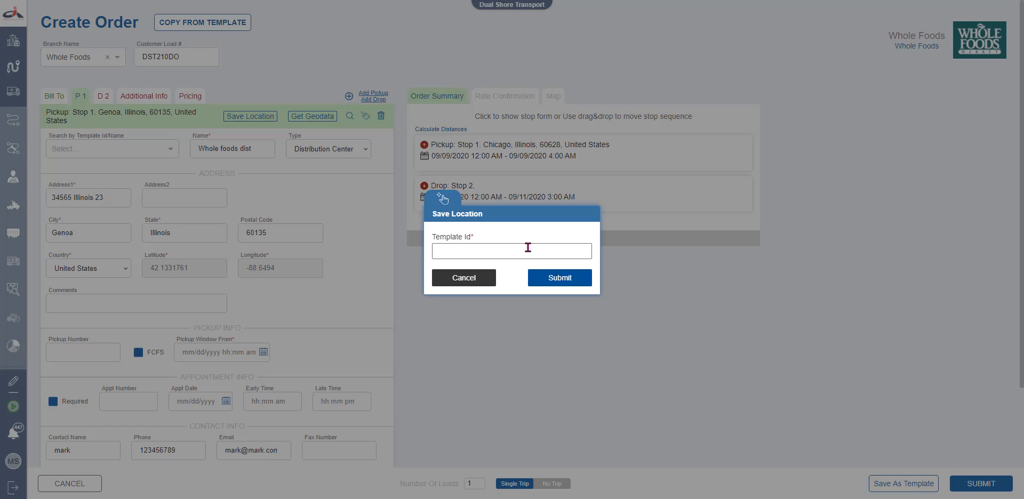
click(527, 248)
text(3456)
click(550, 275)
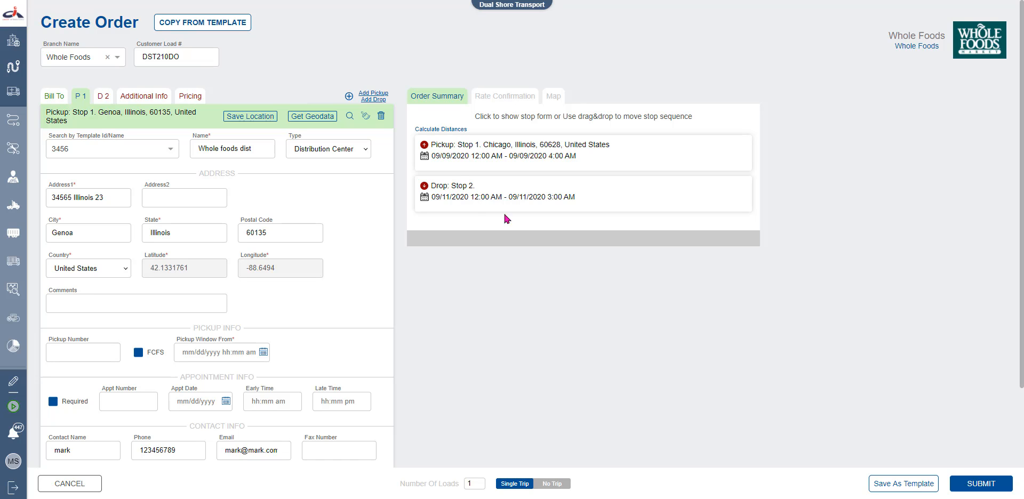
click(365, 116)
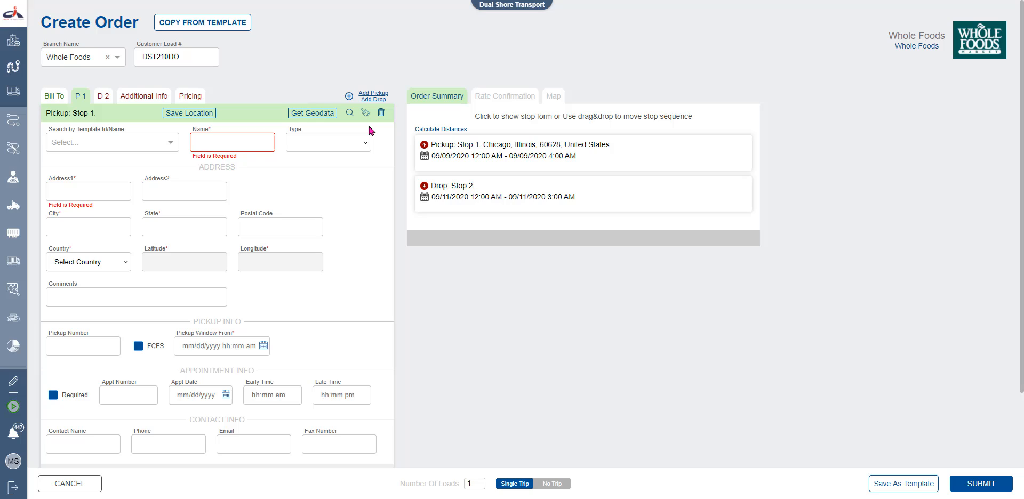
Search saved locations for 'whole' and fill Stop 1 from Whole Foods CHIDISTR
click(150, 143)
text(3456)
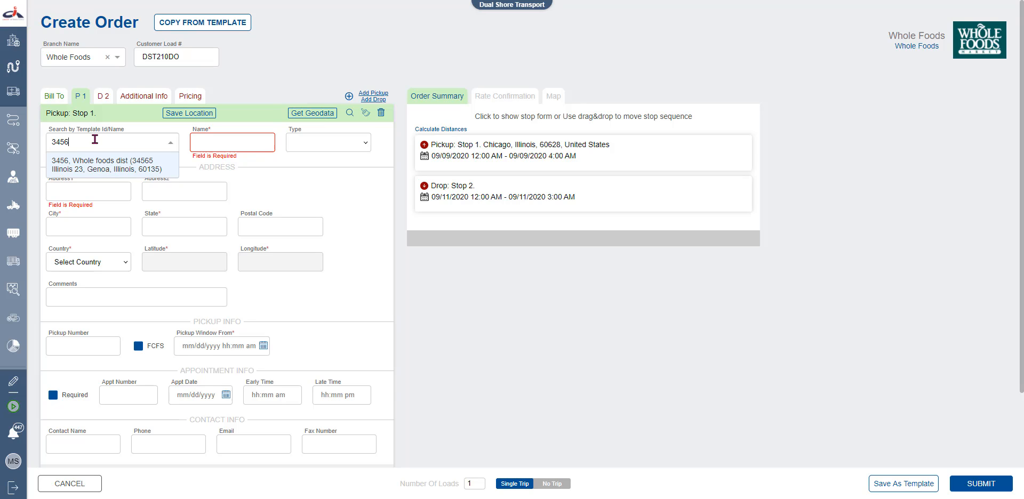
key(BackSpace)
key(BackSpace)
key(BackSpace)
key(BackSpace)
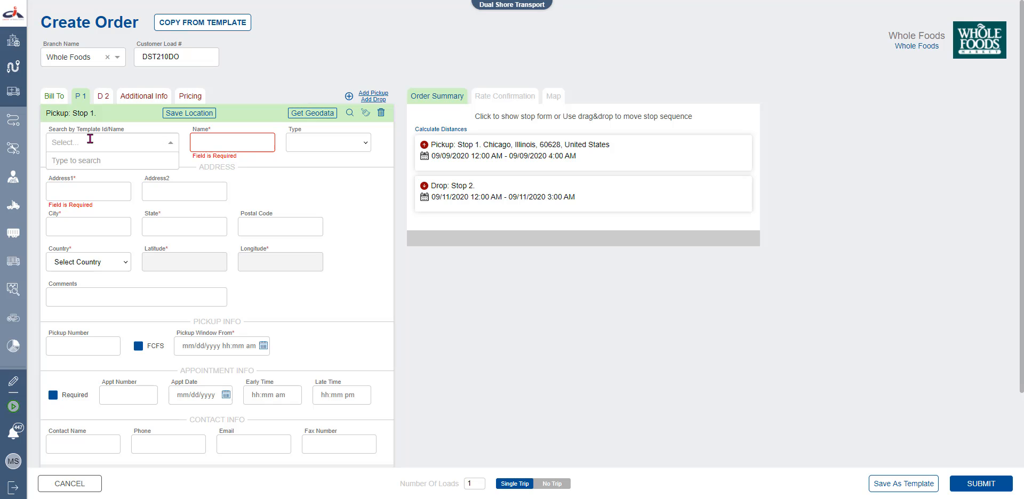
text(whole)
click(90, 175)
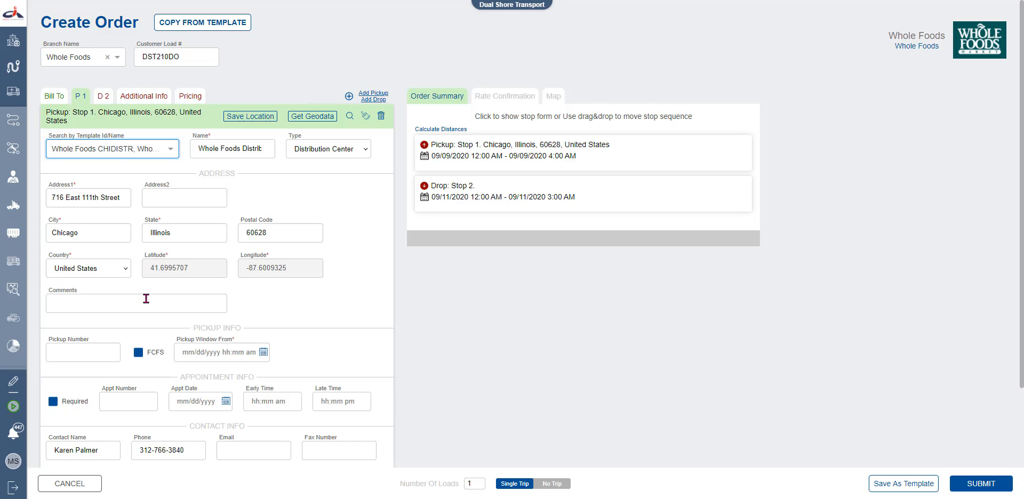
scroll(146, 299, down, 2)
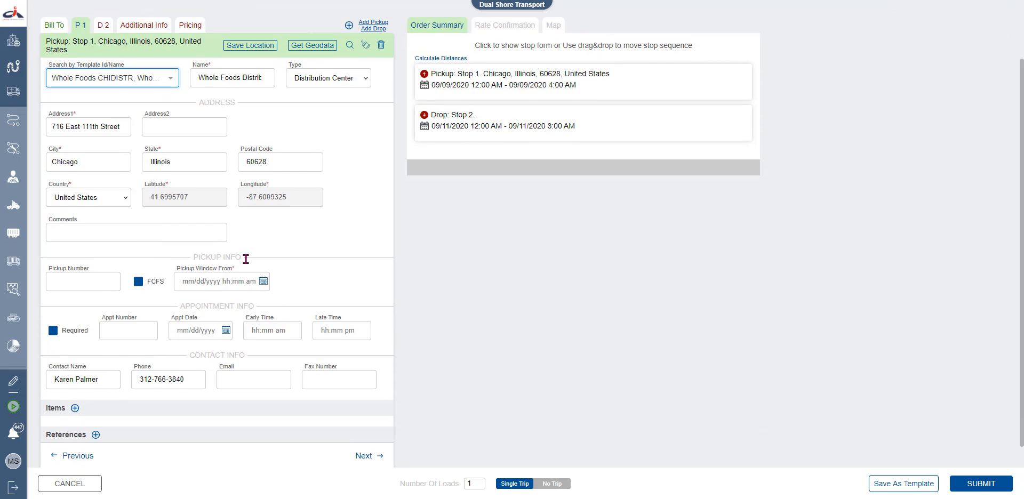
Set the pickup window start to 09/09/2020 10:00 AM with FCFS left off, appointment required
click(52, 280)
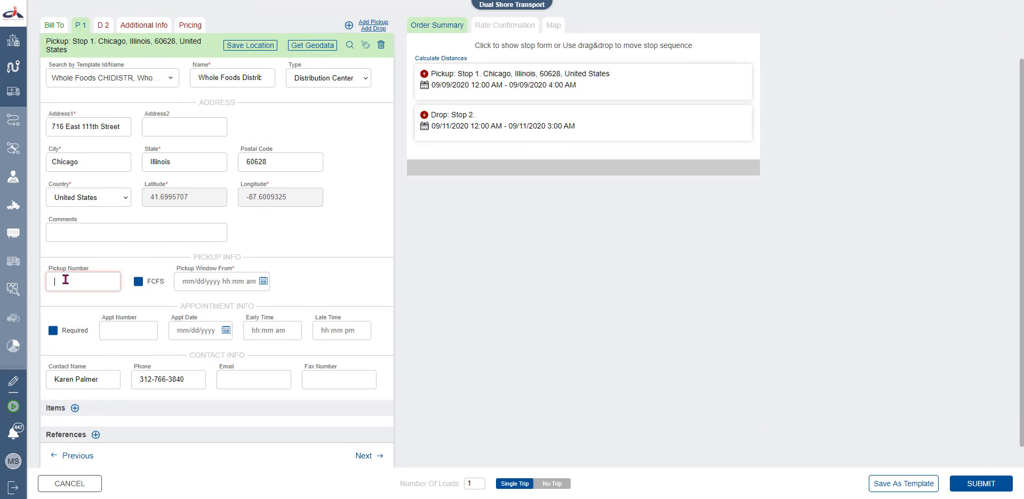
click(137, 294)
click(138, 282)
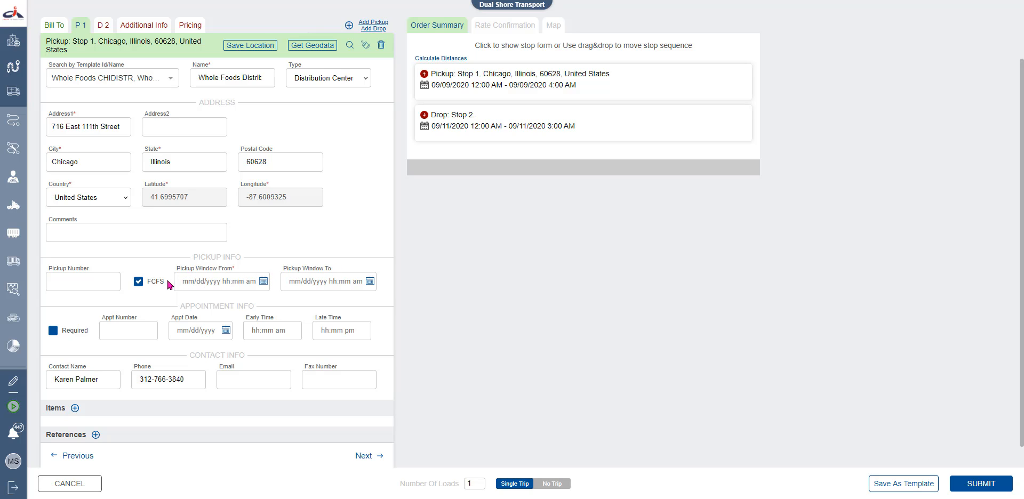
click(138, 281)
click(211, 281)
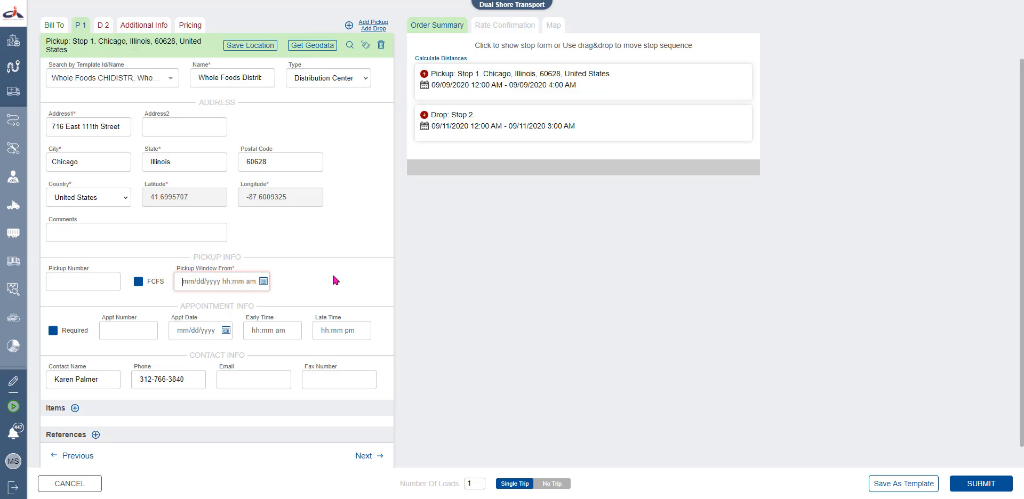
text(09/09/2020 10:00 AM)
click(334, 277)
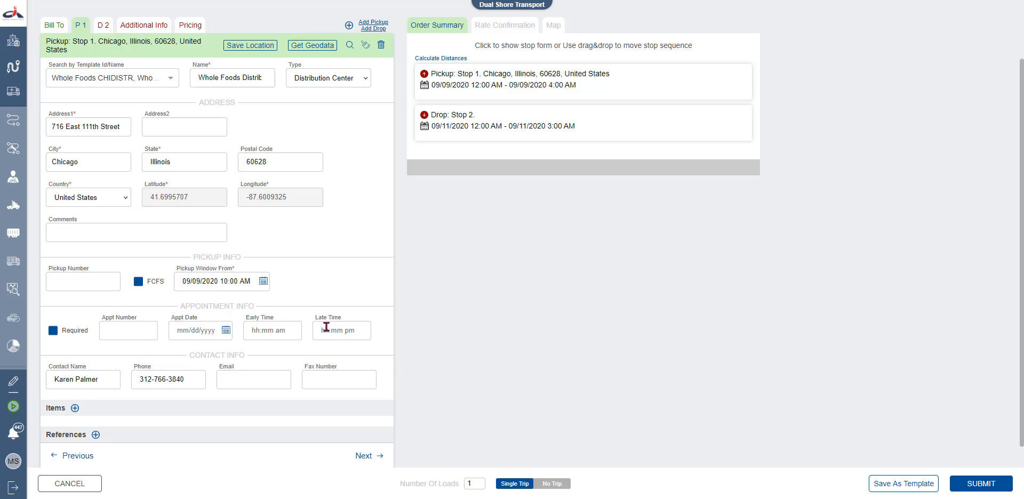
click(53, 333)
Add a 'Whole Milk' item weighing 45000 Pounds to the pickup stop
click(77, 408)
scroll(110, 411, down, 3)
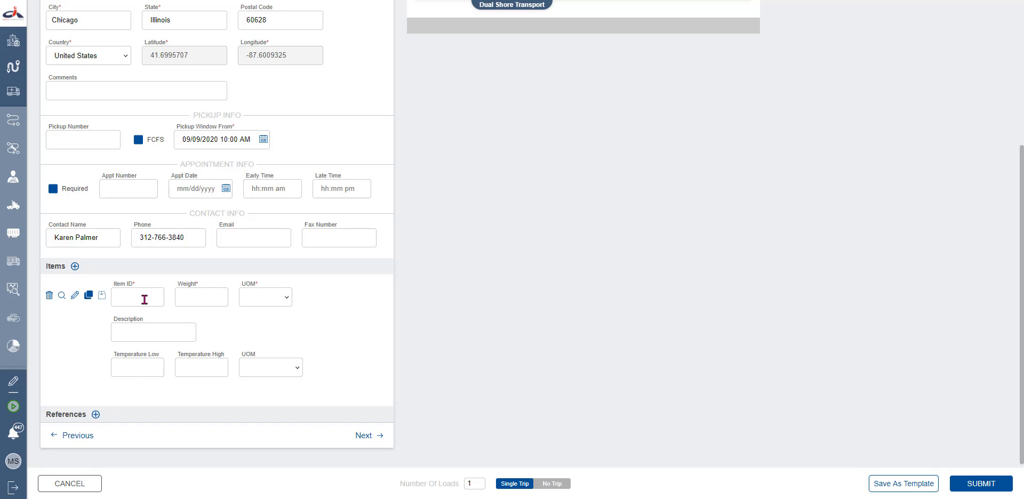
click(144, 300)
text(Whole Milk)
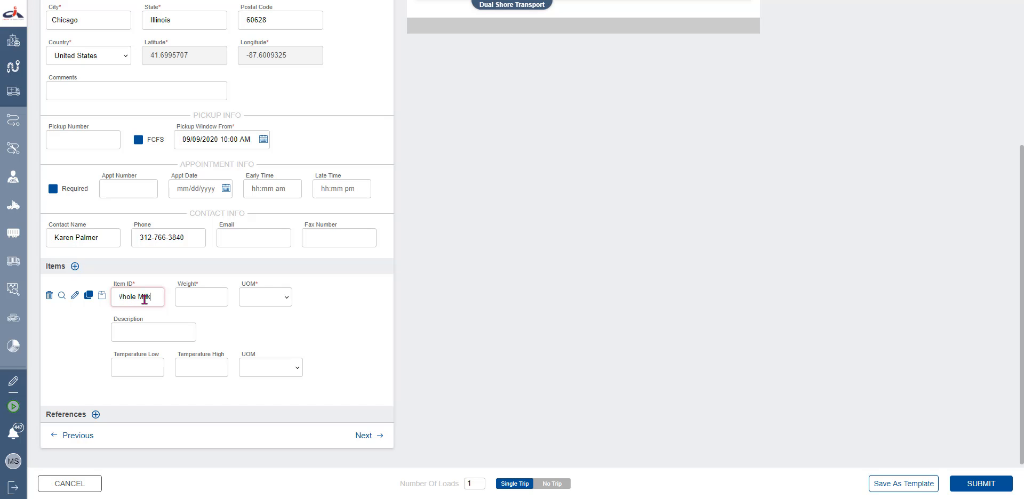
click(182, 299)
text(45)
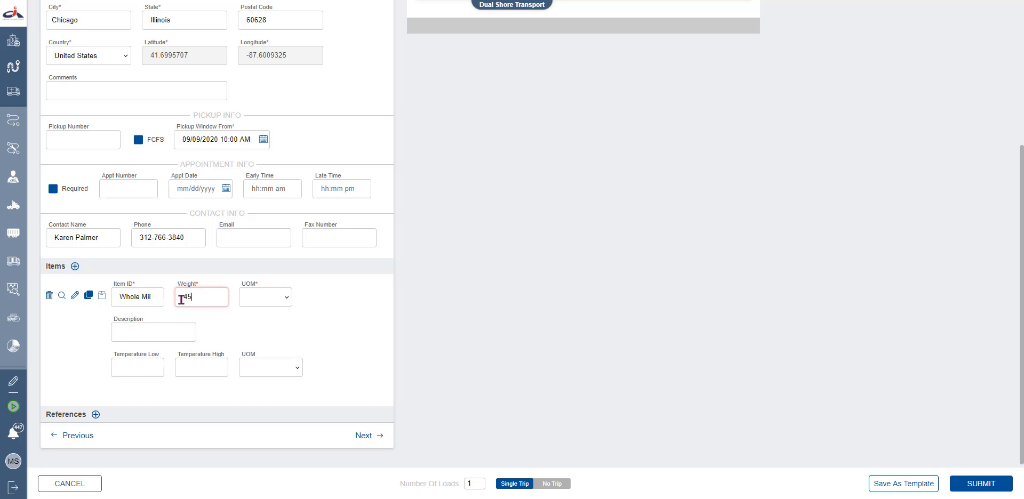
text(000)
click(272, 300)
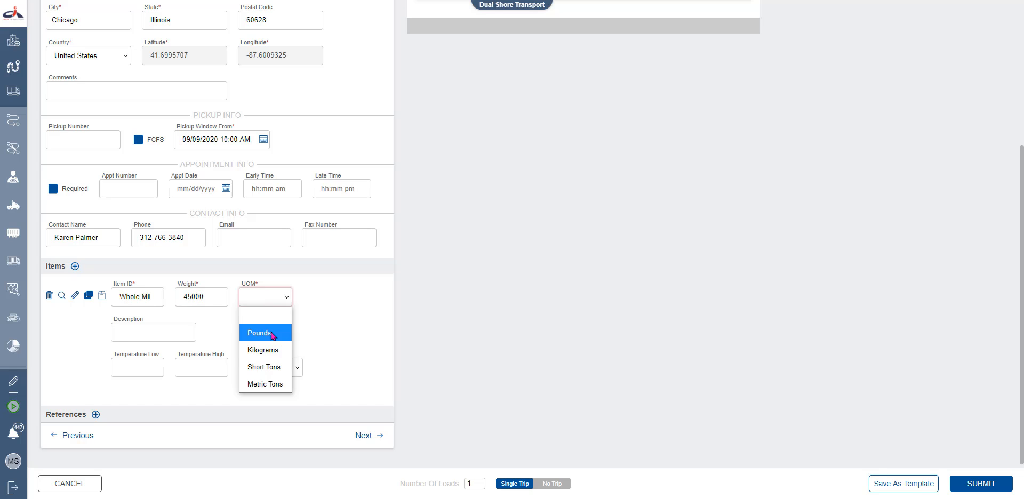
click(273, 335)
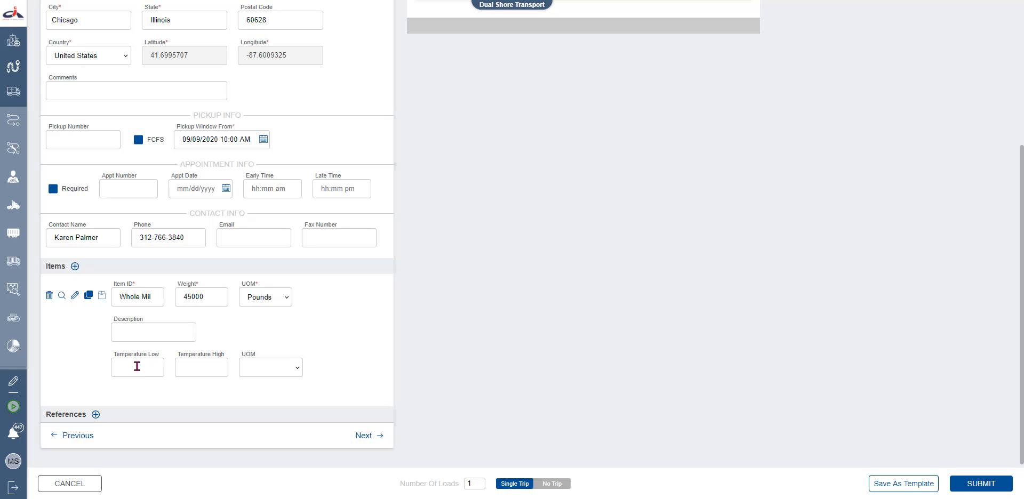
Give the Whole Milk item a 40 to 50 Fahrenheit temperature range
click(75, 296)
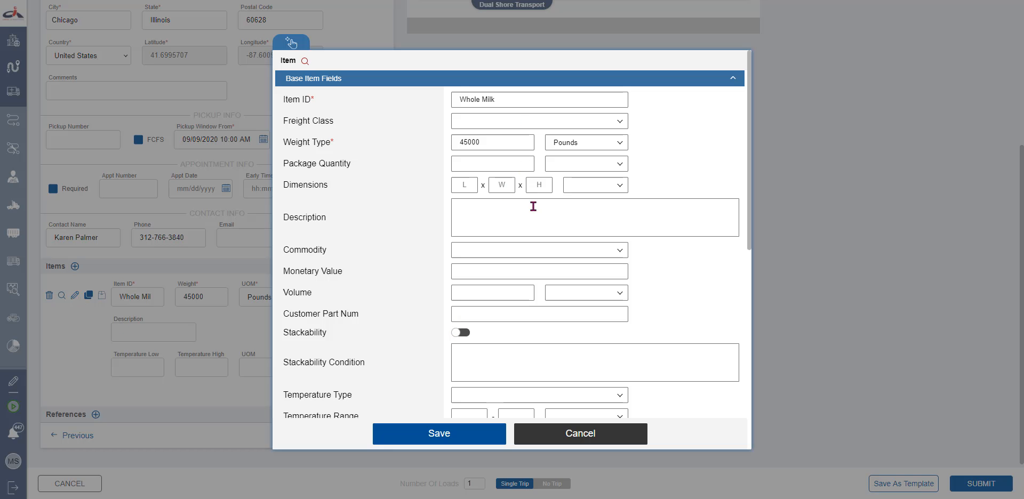
scroll(534, 208, down, 2)
scroll(534, 213, down, 6)
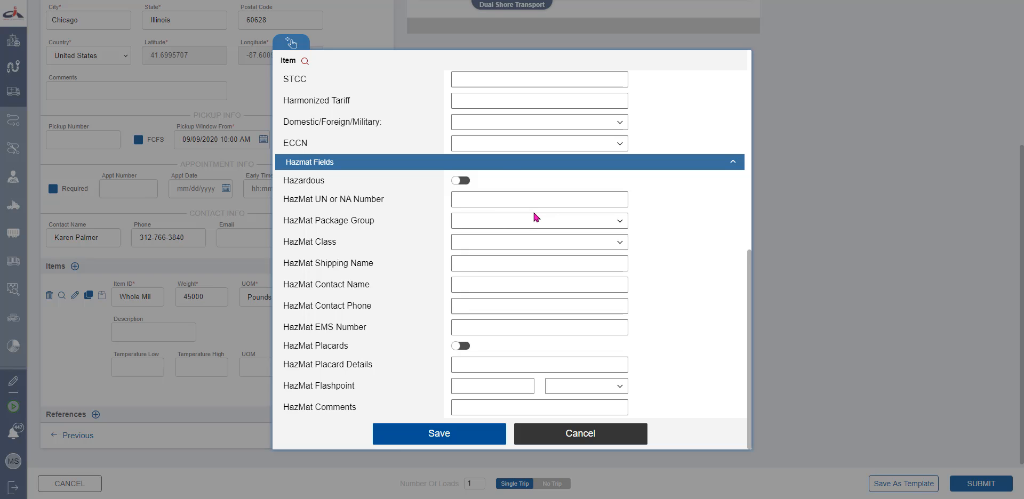
click(560, 432)
click(148, 368)
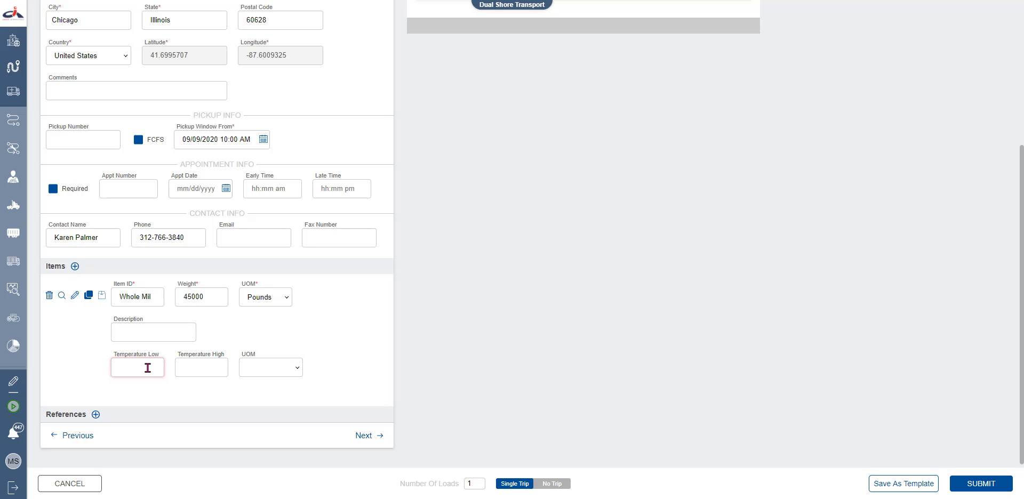
text(40)
click(213, 368)
text(50)
click(245, 368)
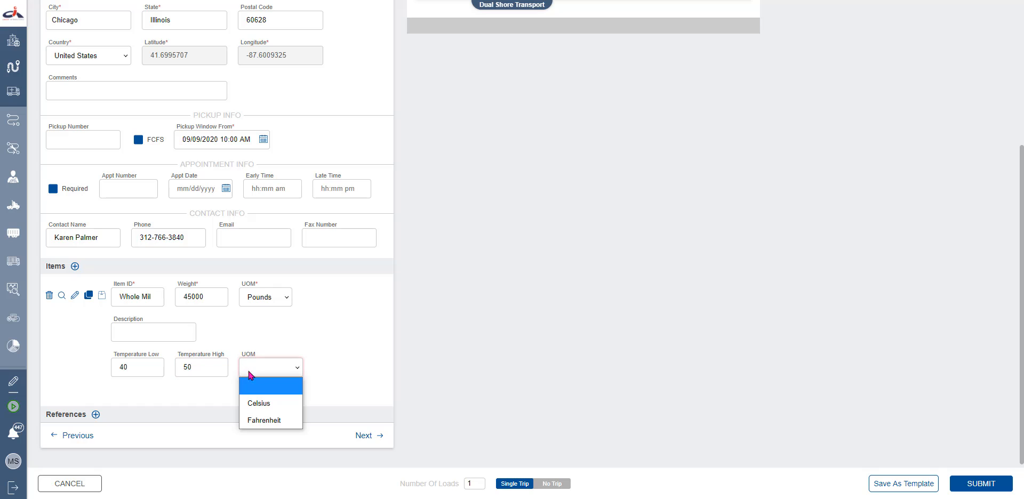
click(257, 420)
click(335, 347)
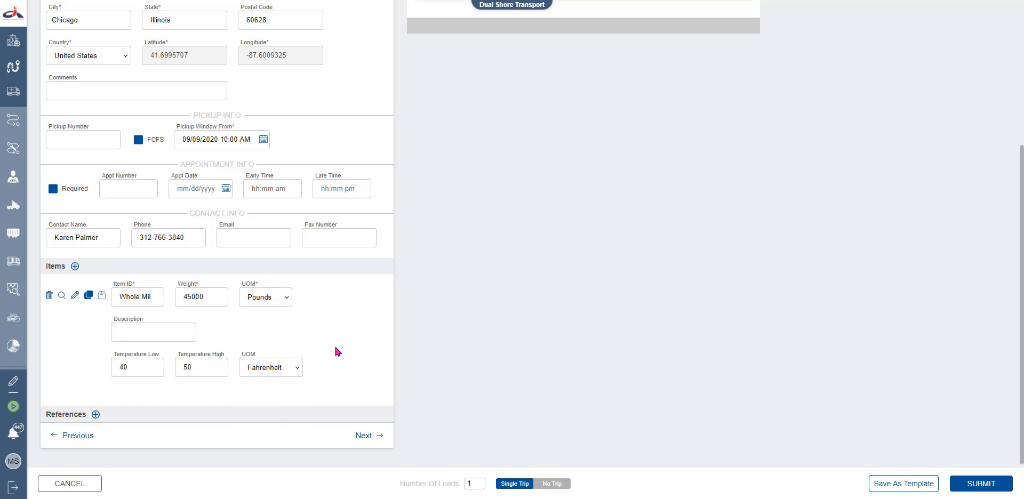
Browse all saved item templates and review the item details, closing both unchanged
click(61, 297)
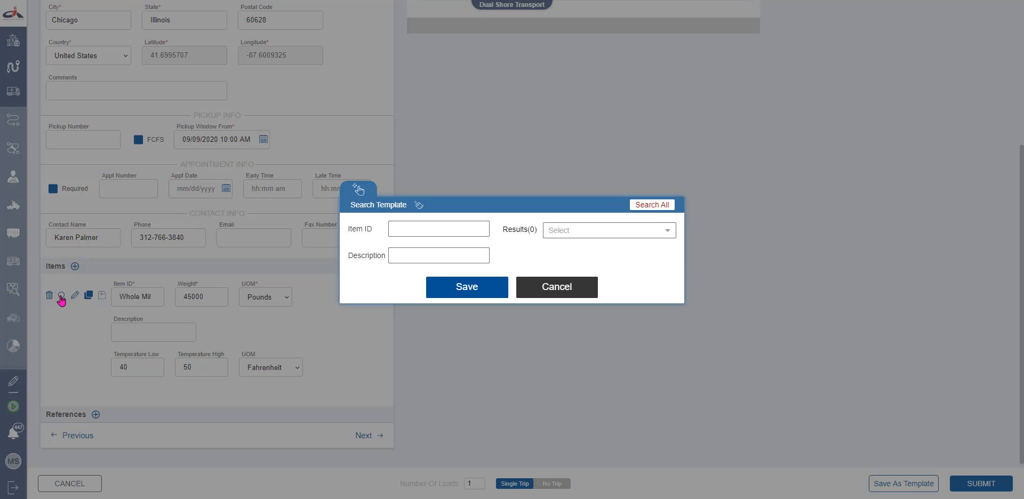
click(671, 210)
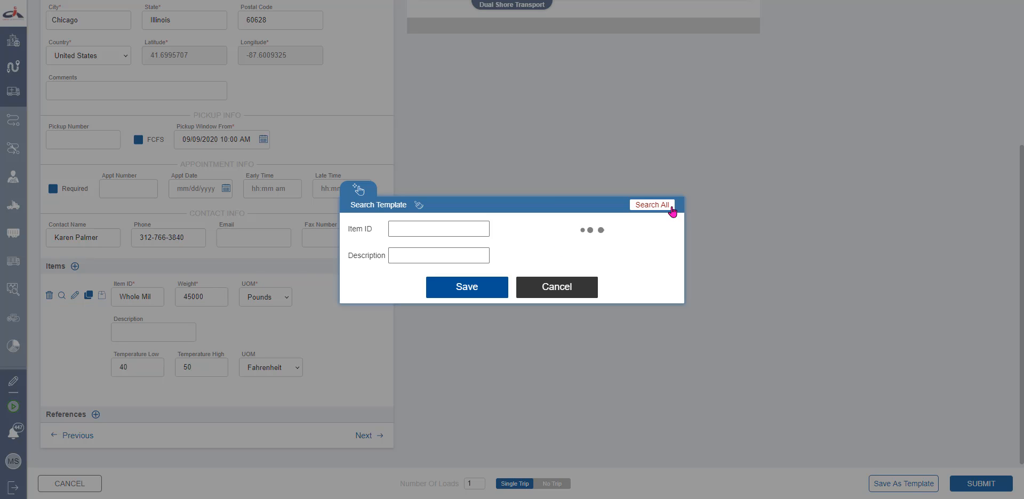
click(581, 288)
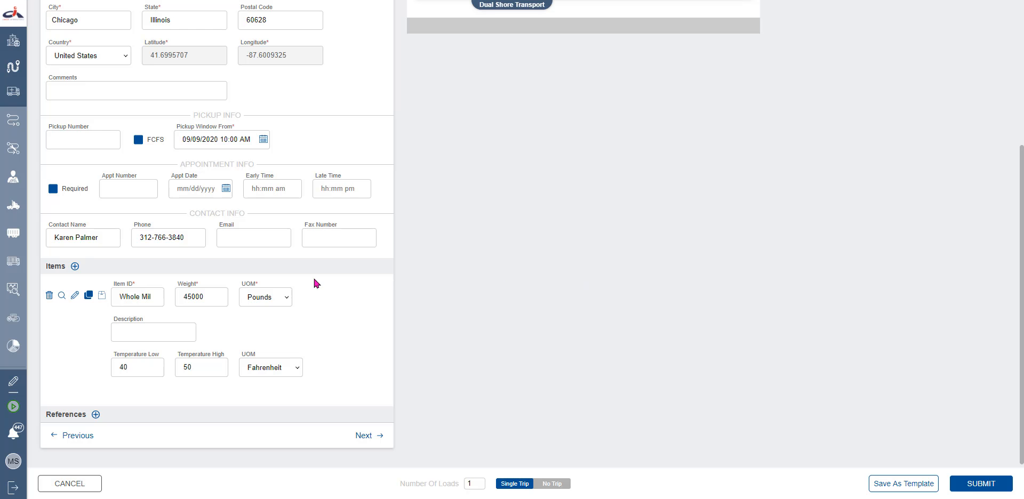
click(76, 296)
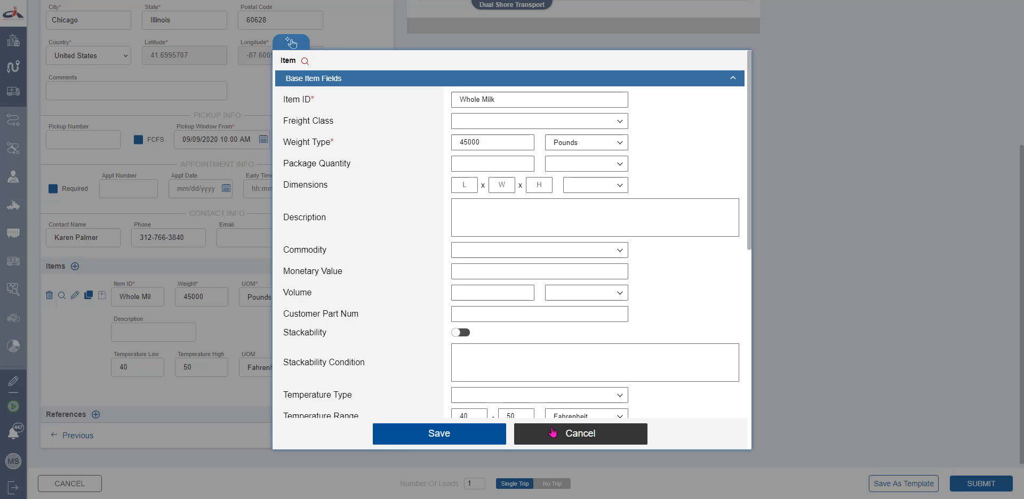
click(553, 433)
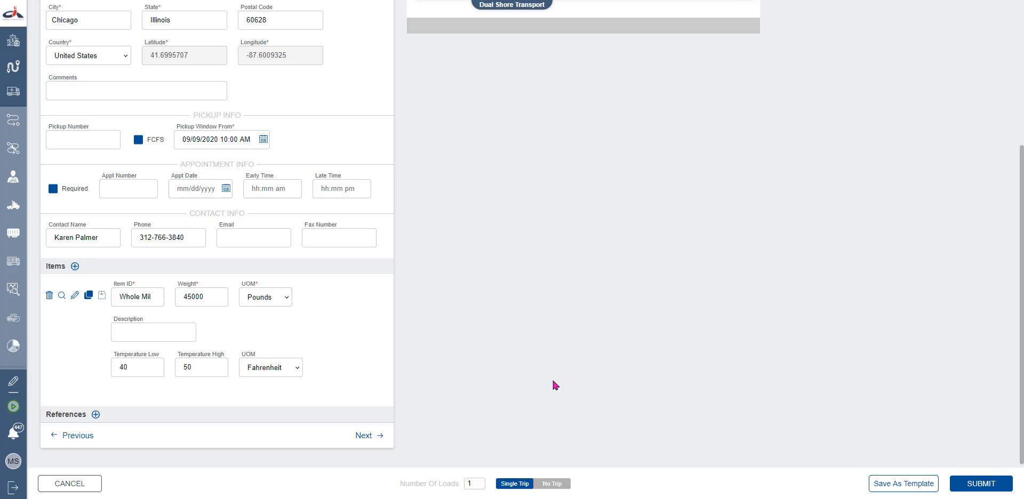
Duplicate then delete an item row, and save Whole Milk as an item template
click(88, 298)
scroll(124, 323, down, 2)
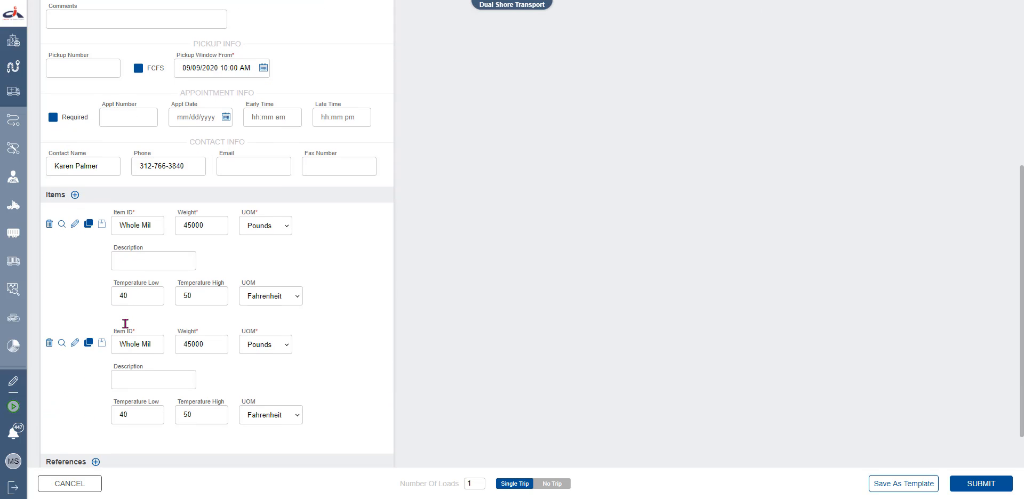
click(49, 344)
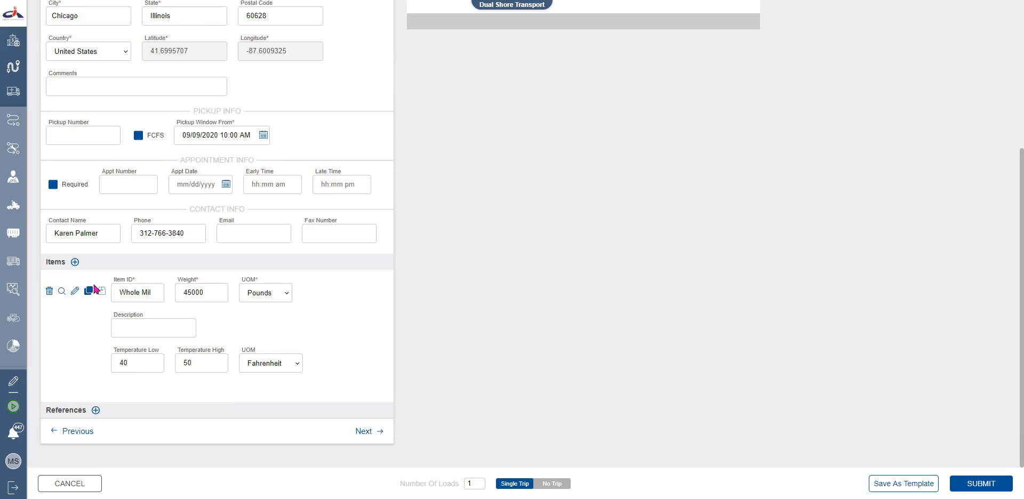
click(101, 292)
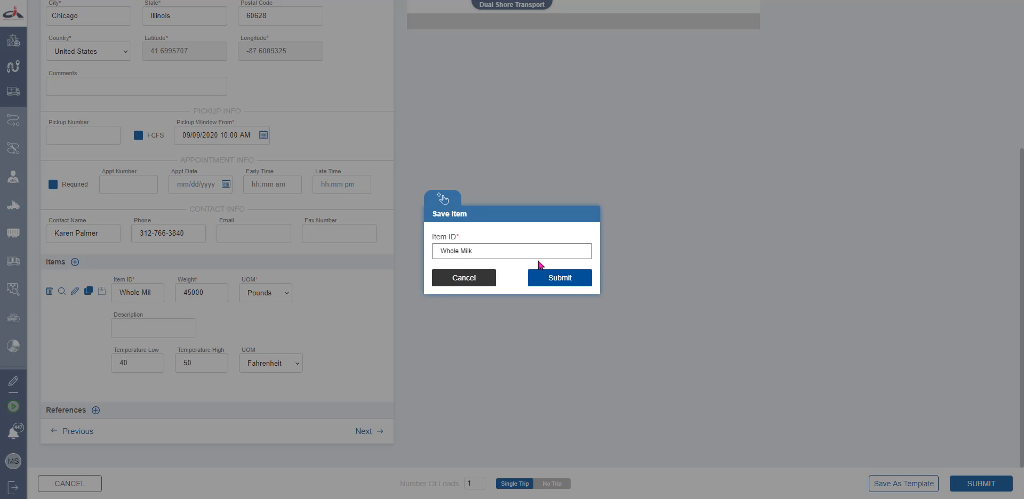
click(548, 279)
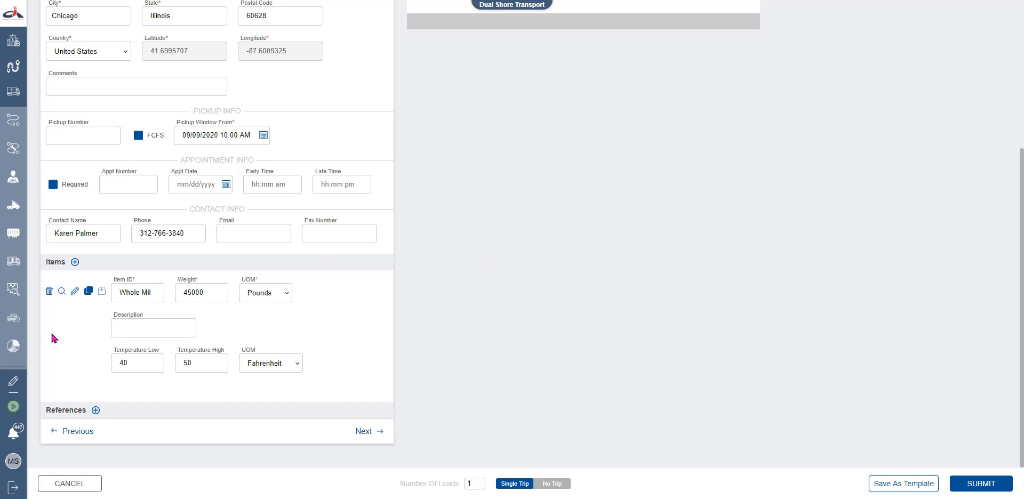
Confirm Whole Milk (45000 LB) appears among all saved item templates
click(62, 292)
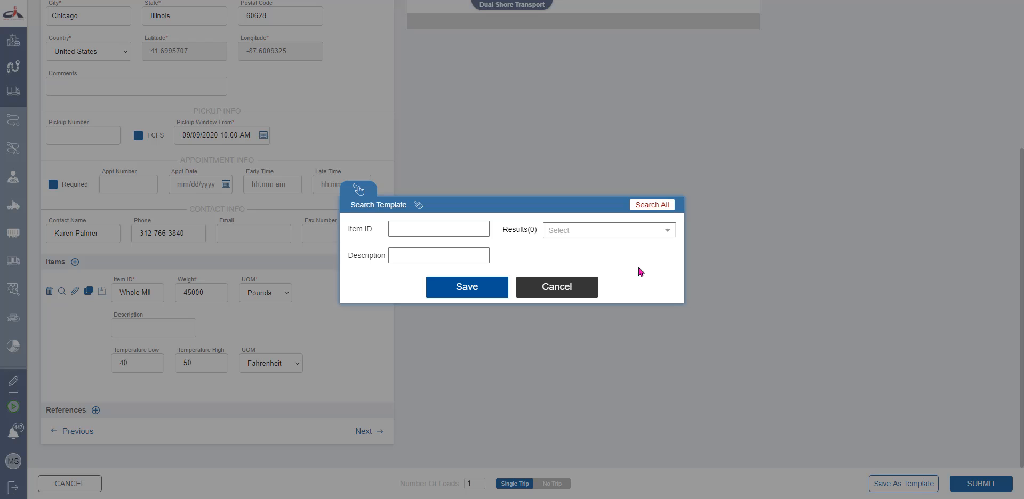
click(652, 207)
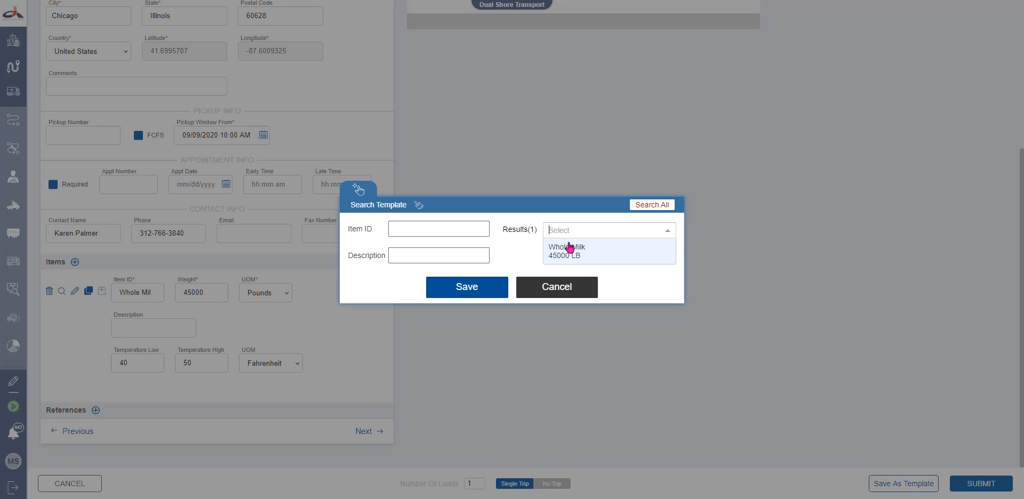
click(575, 286)
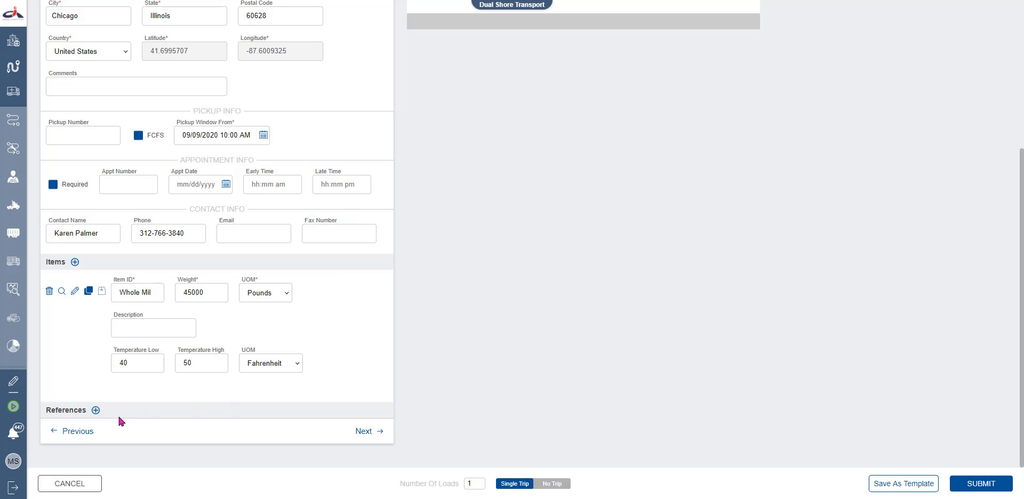
Add and remove an empty reference row, then advance to Drop Stop 2
click(95, 411)
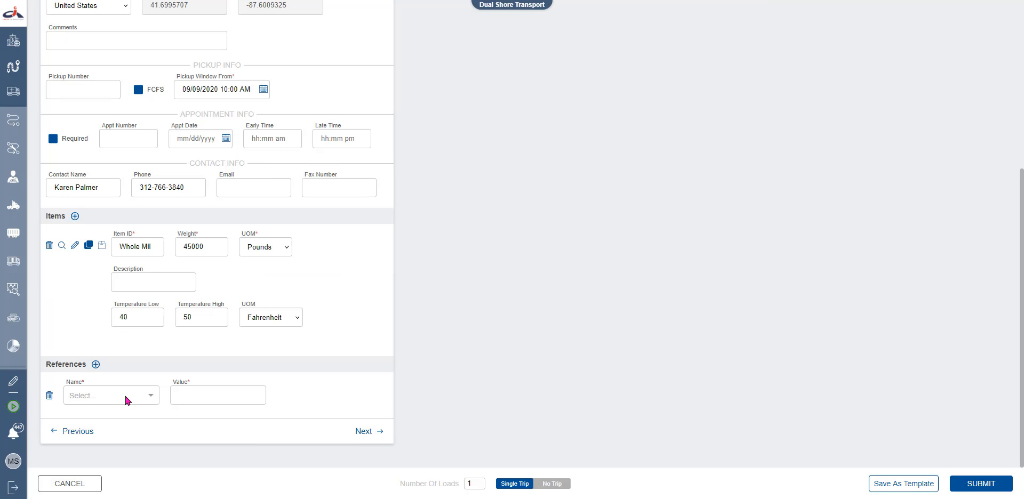
click(152, 399)
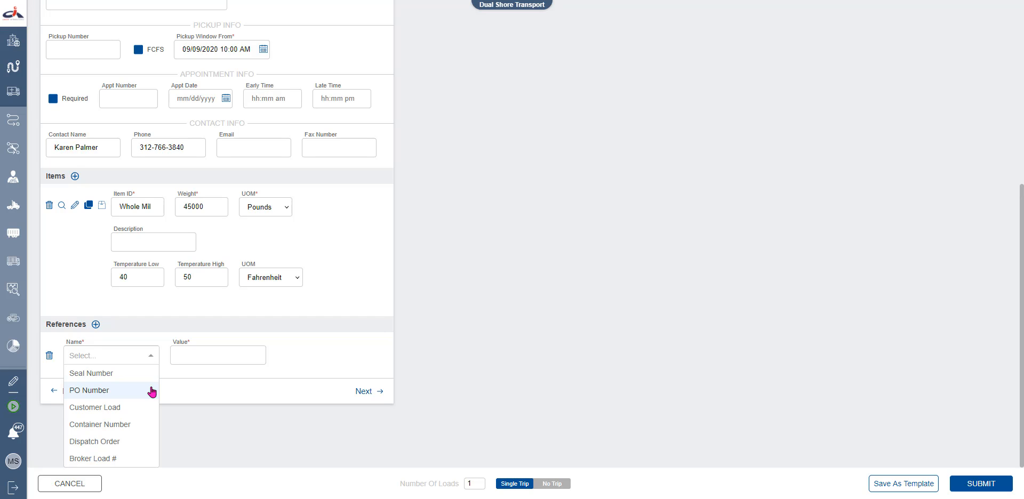
click(49, 355)
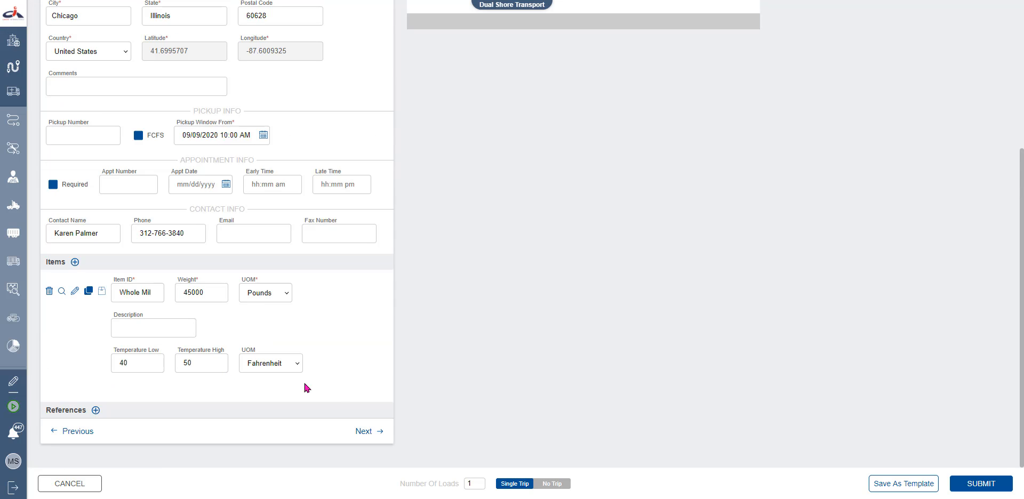
click(373, 431)
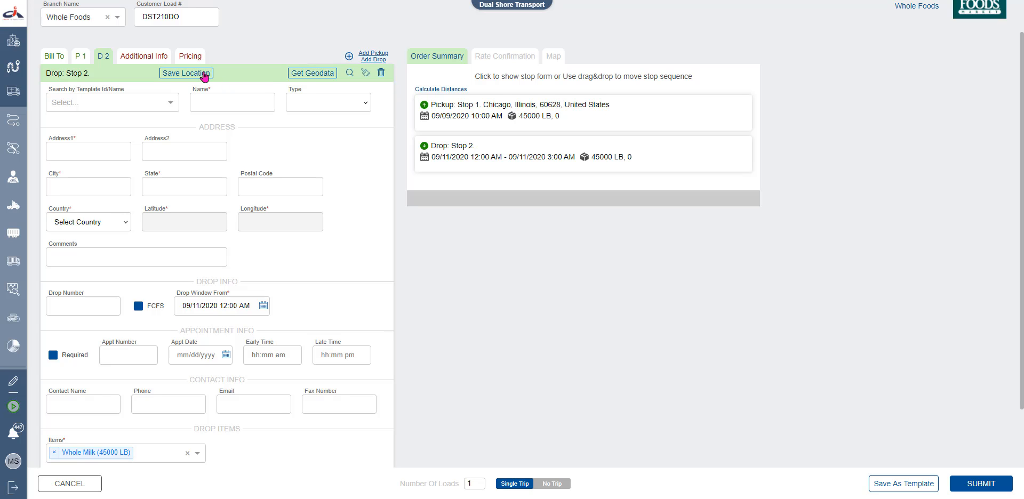
click(305, 75)
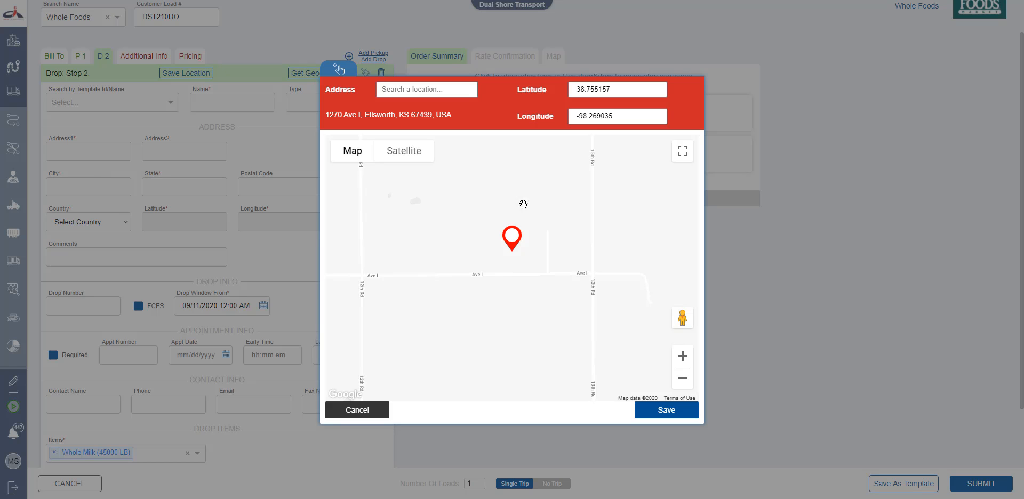
scroll(504, 292, down, 5)
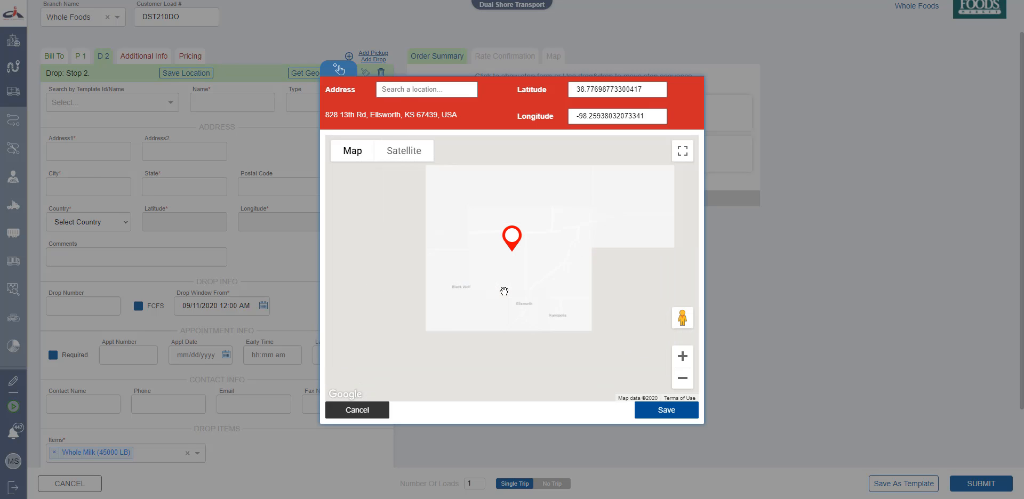
scroll(504, 291, down, 3)
drag(479, 292, 565, 315)
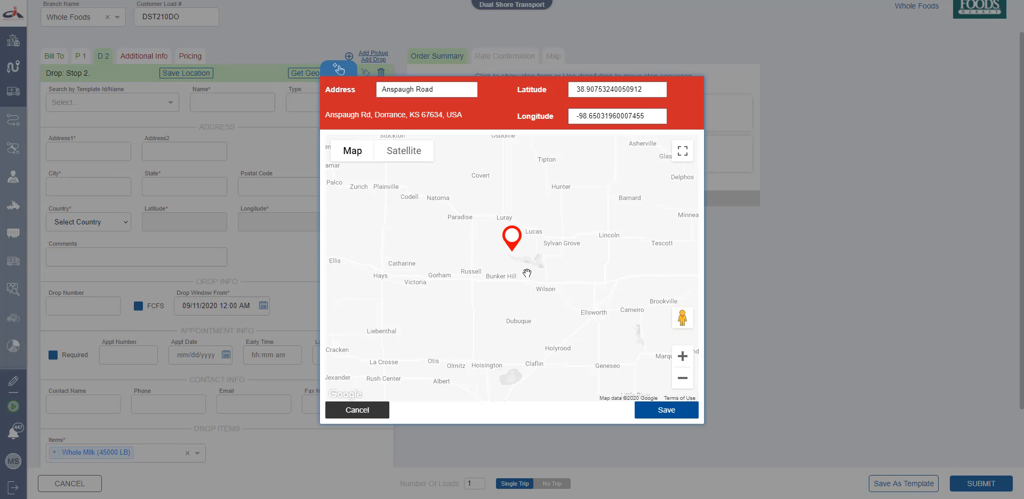
click(368, 412)
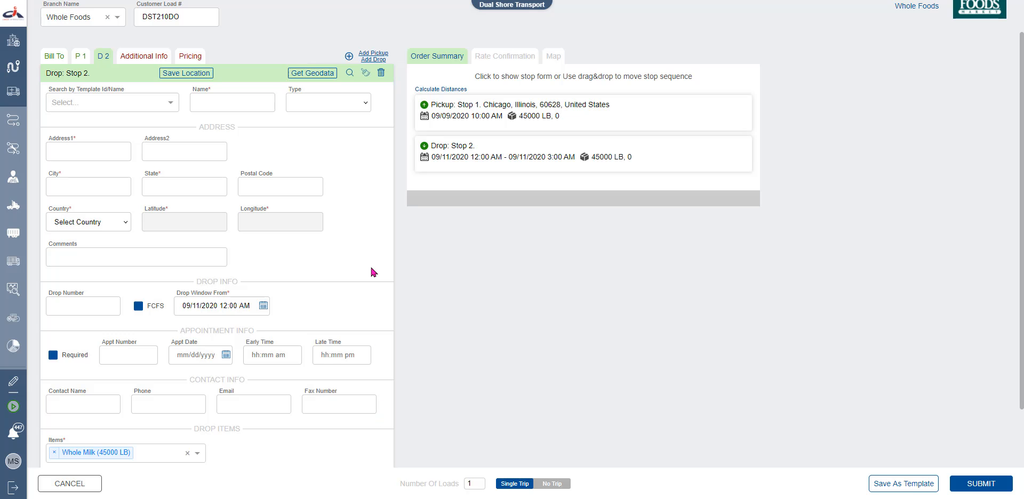
Fill Drop Stop 2 from the saved Whole Foods Midtown template at 650 Ponce De Leon Avenue, Atlanta
click(349, 75)
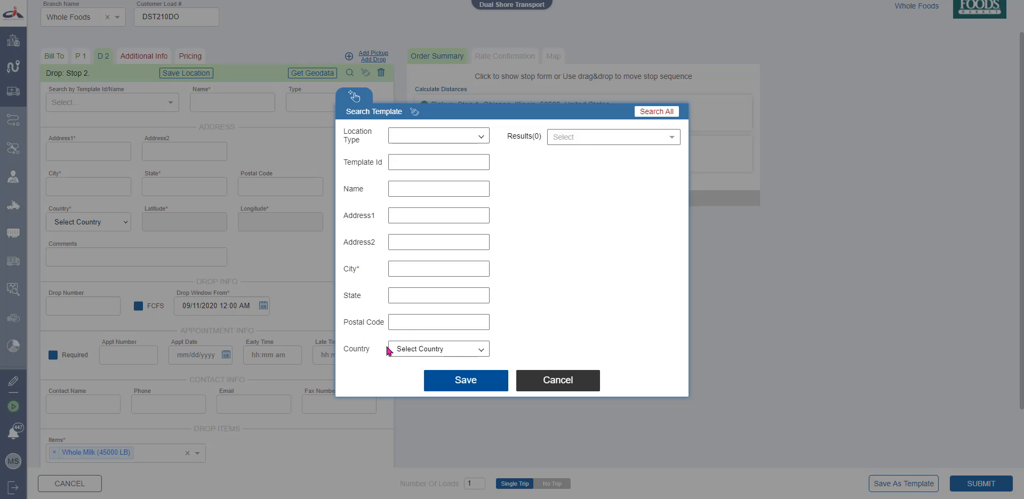
click(660, 118)
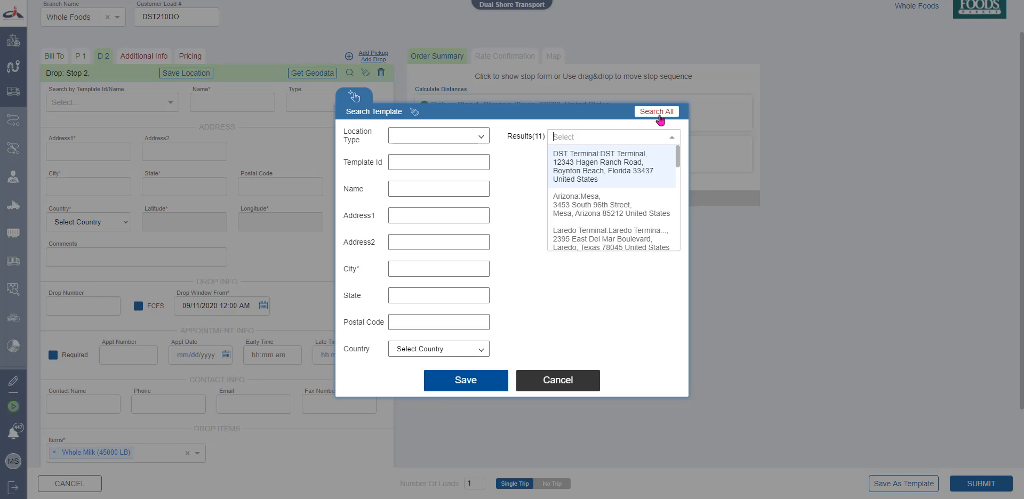
scroll(634, 195, down, 5)
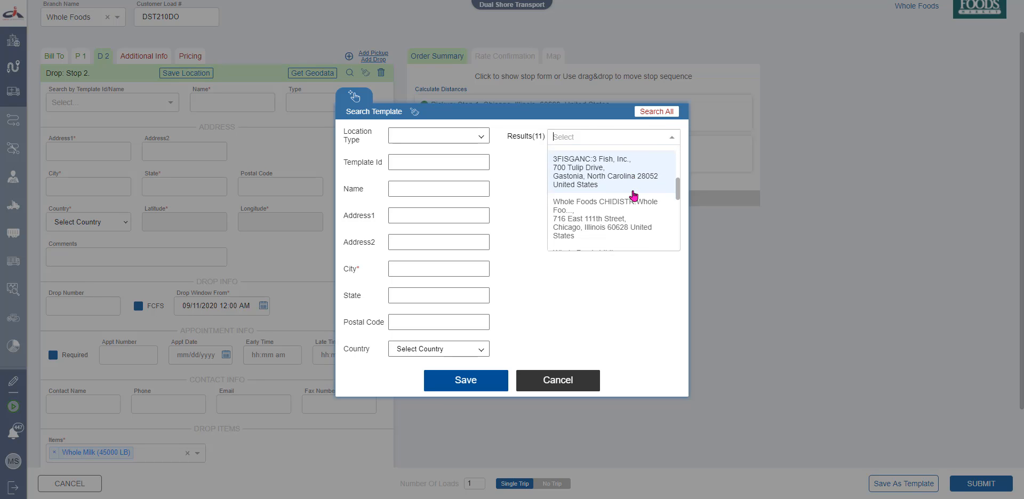
scroll(634, 194, down, 3)
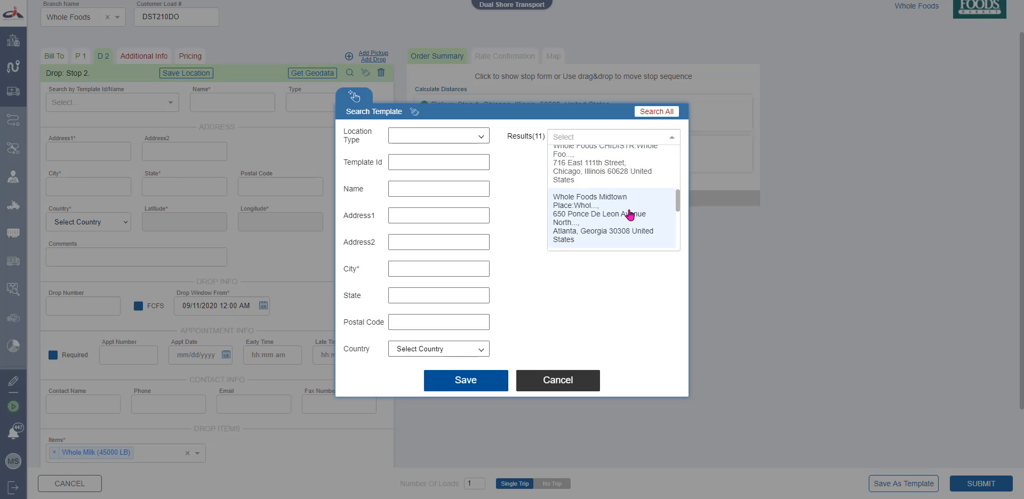
click(629, 215)
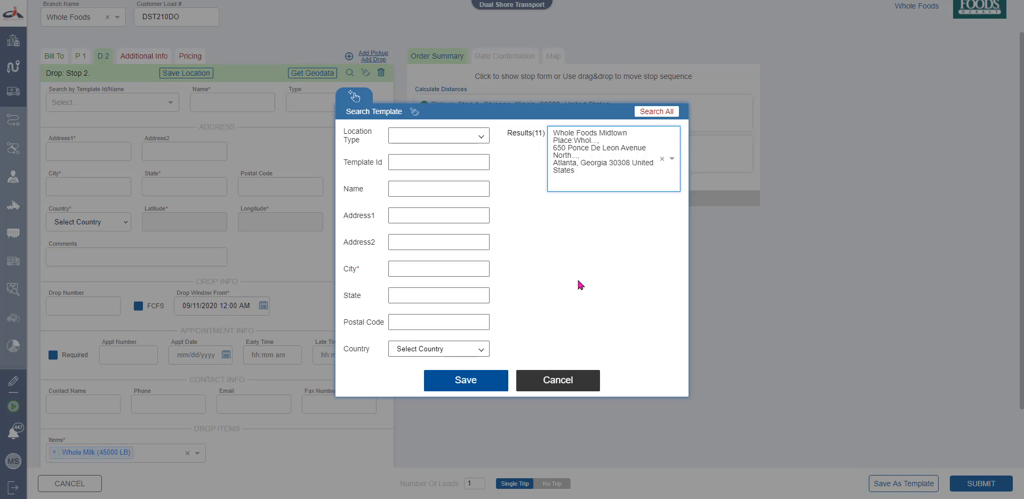
click(491, 379)
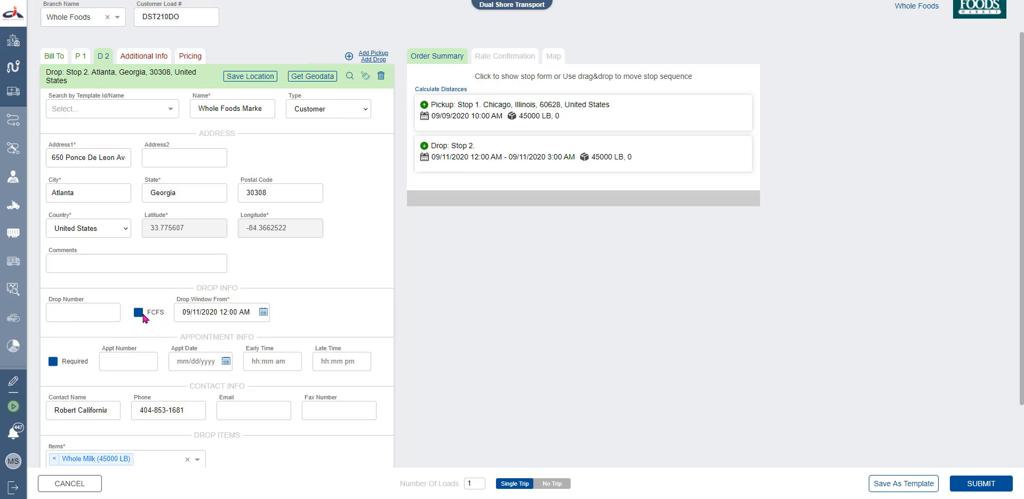
Add a Pickup Stop 3, drag it above the drop, then delete it
scroll(321, 372, down, 2)
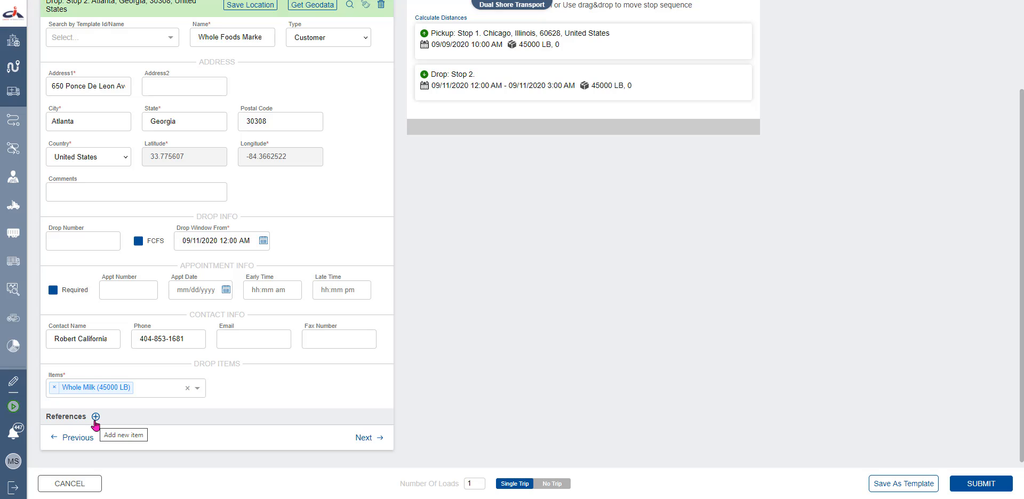
scroll(95, 424, up, 2)
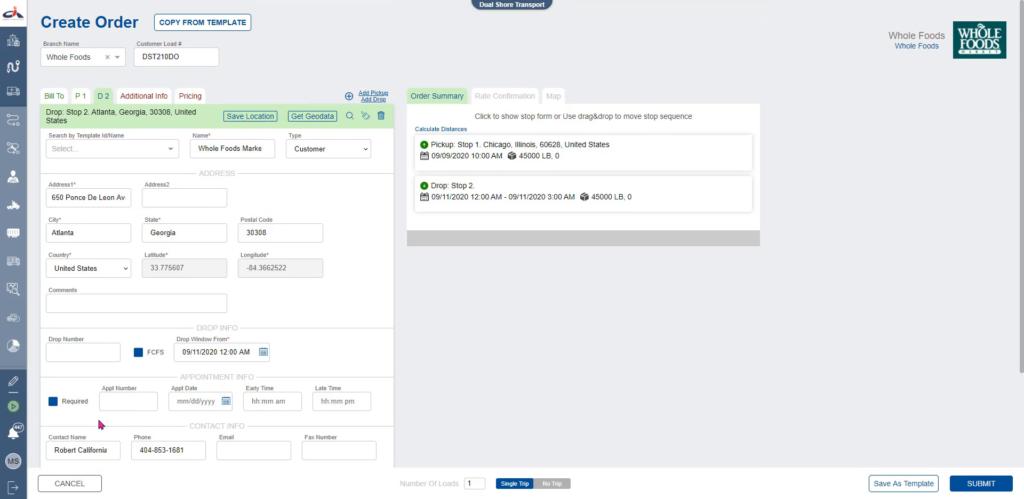
click(373, 95)
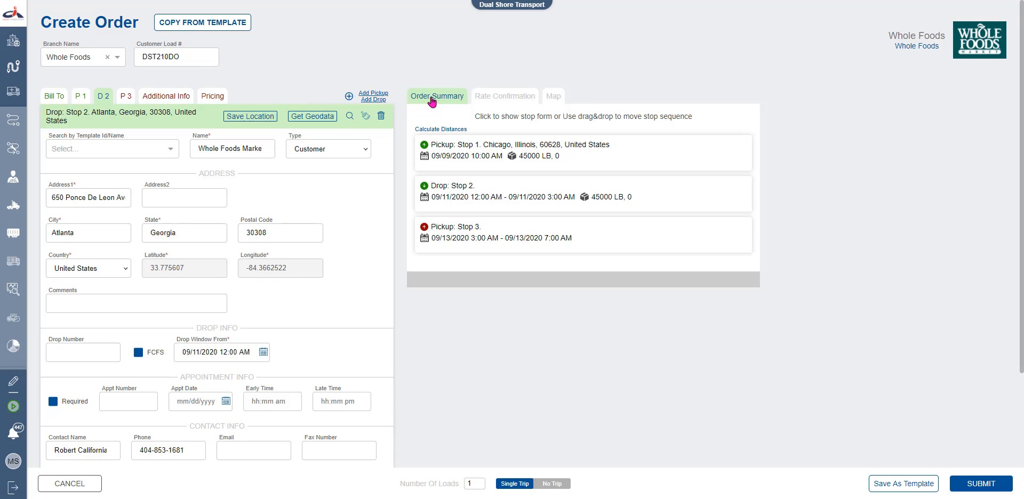
drag(462, 237, 464, 195)
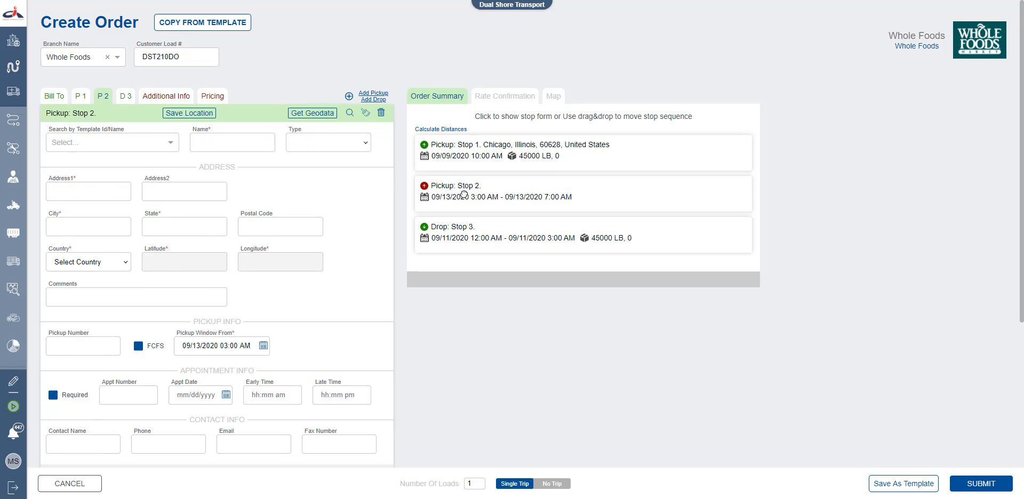
click(381, 114)
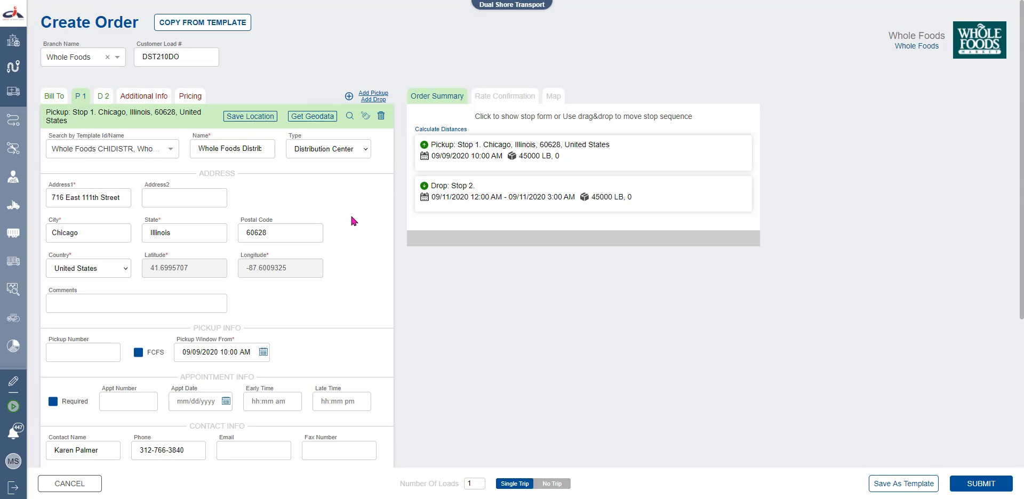
Refill Drop Stop 2 with Whole Foods Midtown Place via a 'whole foods' template search, then continue
scroll(351, 219, down, 5)
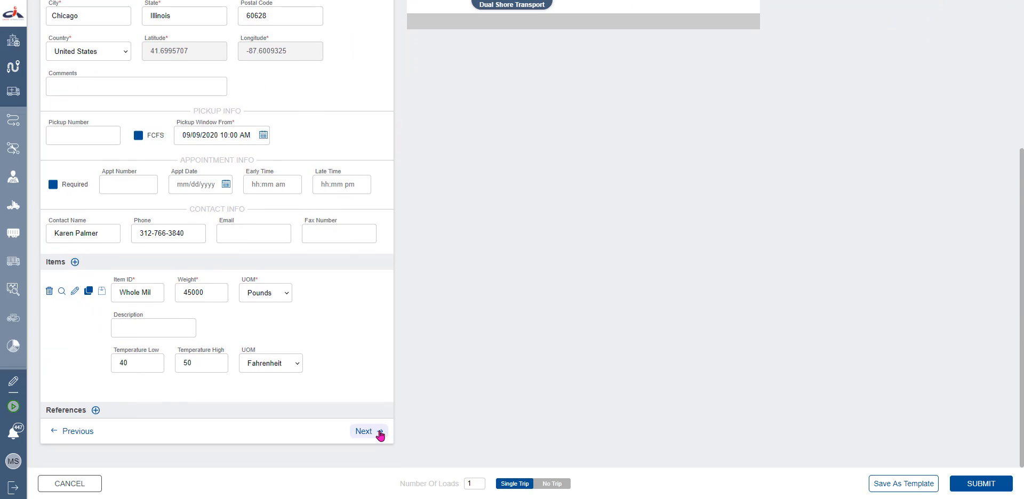
click(379, 432)
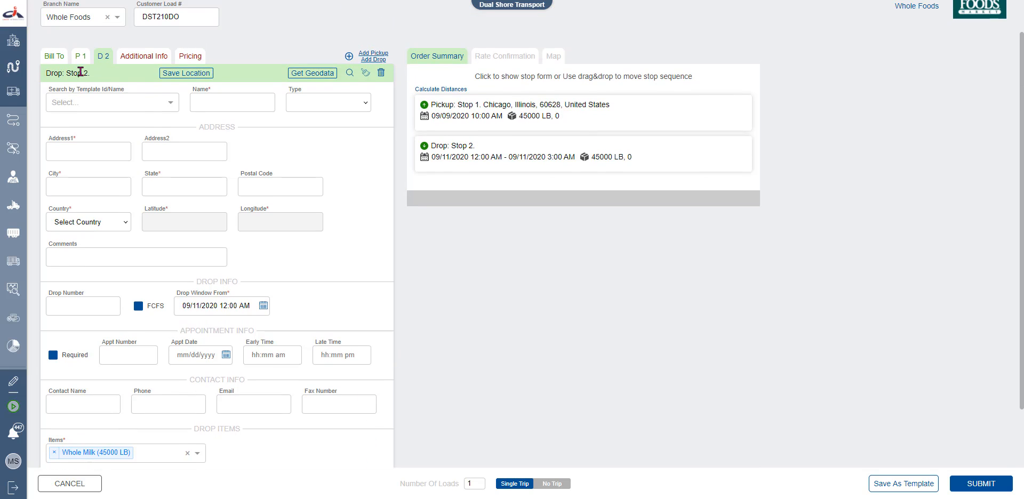
click(81, 102)
text(whole foods)
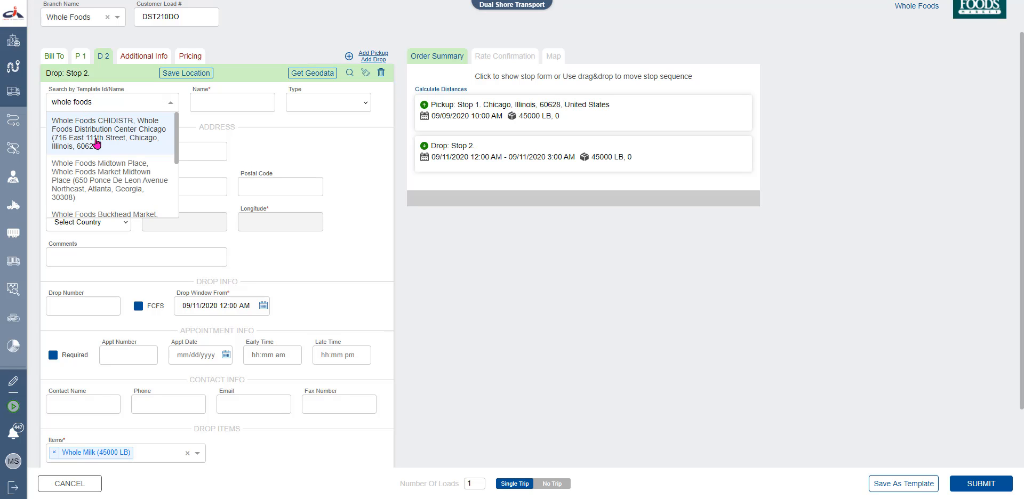
click(99, 173)
scroll(351, 307, down, 2)
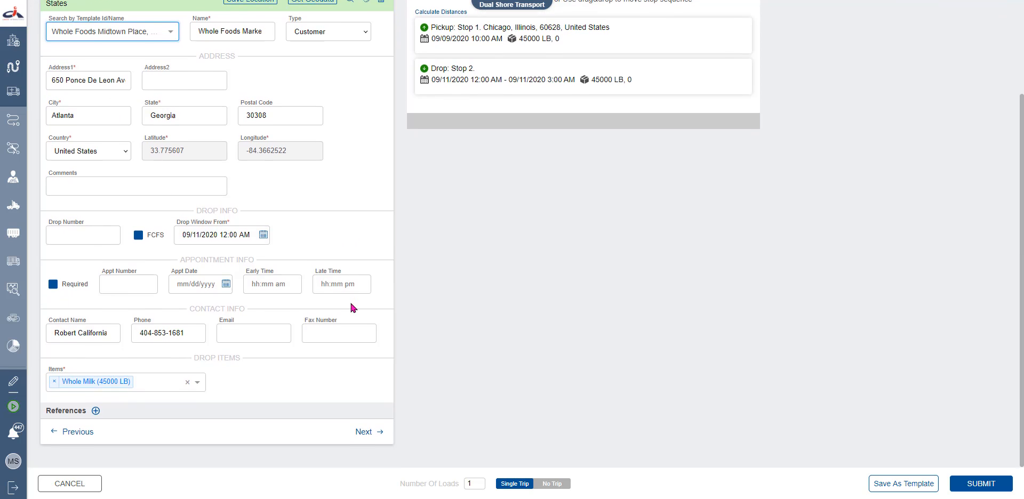
click(364, 431)
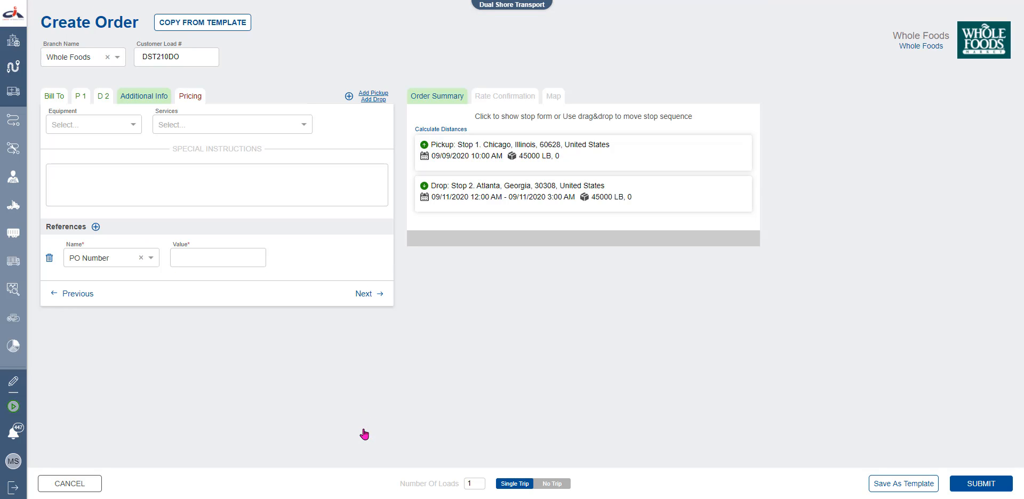
Set equipment to 53' REF AirRide, browse Services without choosing one, then go to Pricing
click(136, 127)
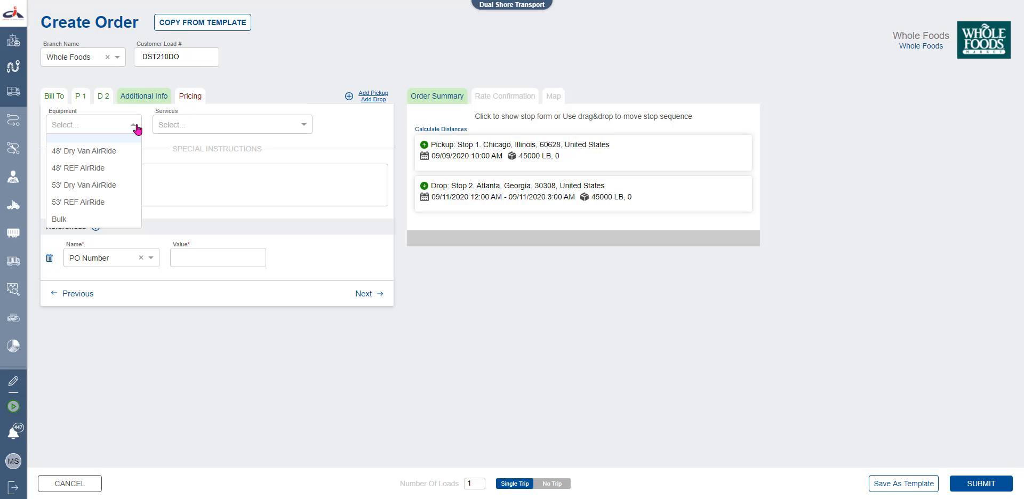
click(106, 202)
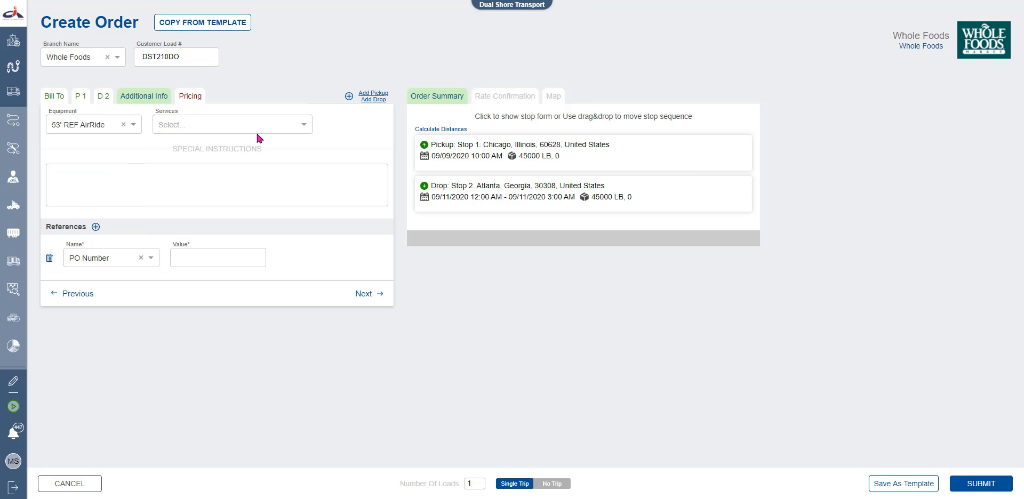
click(303, 126)
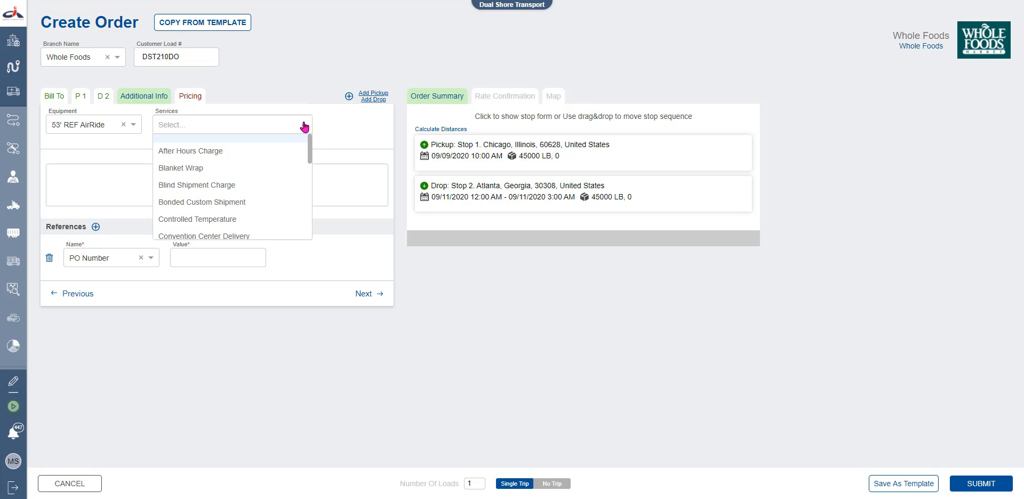
click(327, 126)
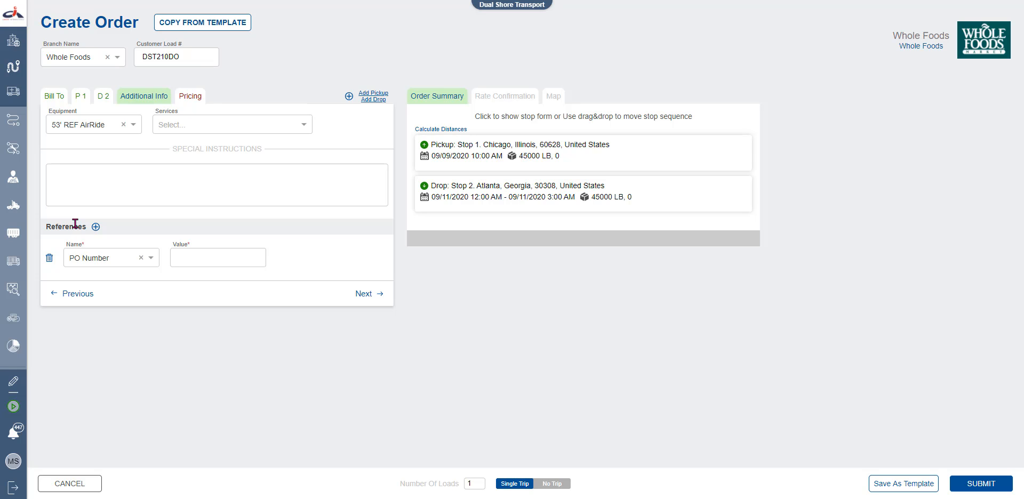
click(375, 293)
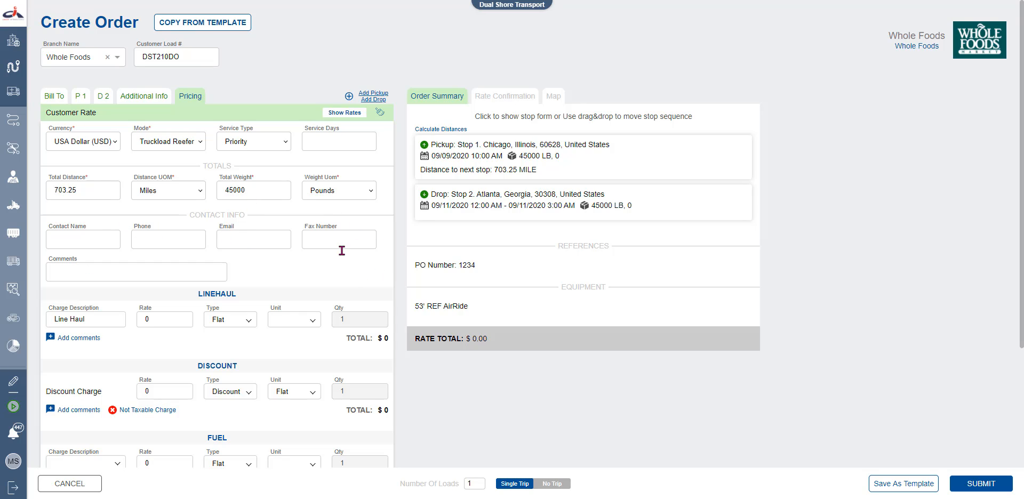
Keep the Linehaul type Flat and set its rate to 1000
scroll(363, 309, down, 2)
scroll(363, 310, down, 3)
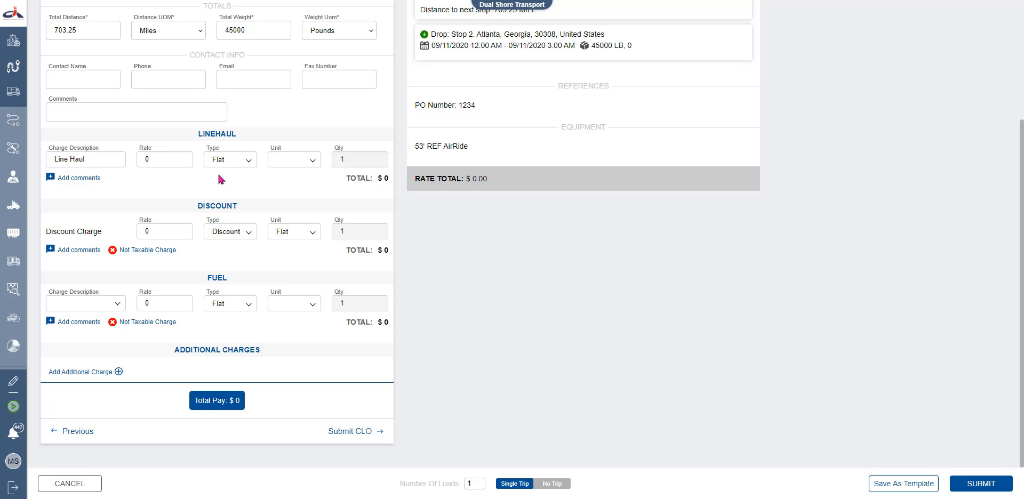
click(248, 162)
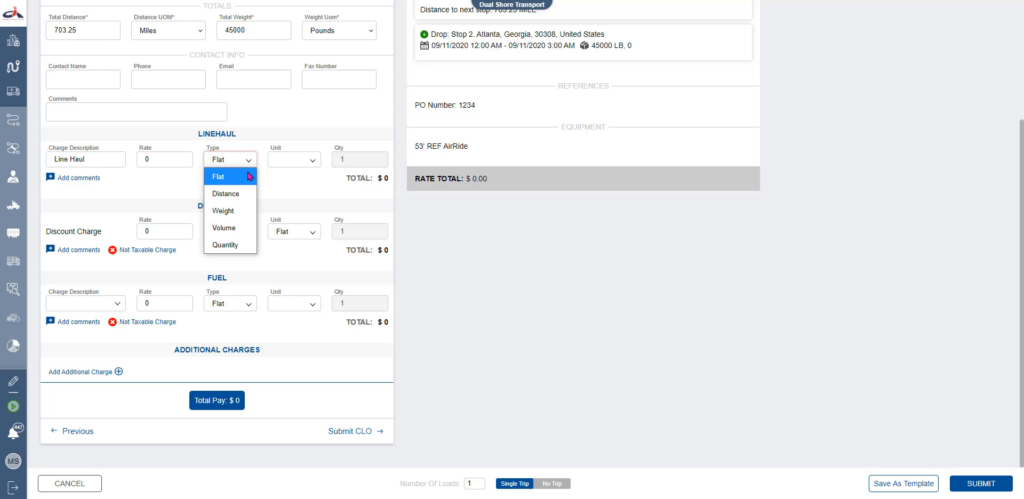
click(312, 175)
click(146, 159)
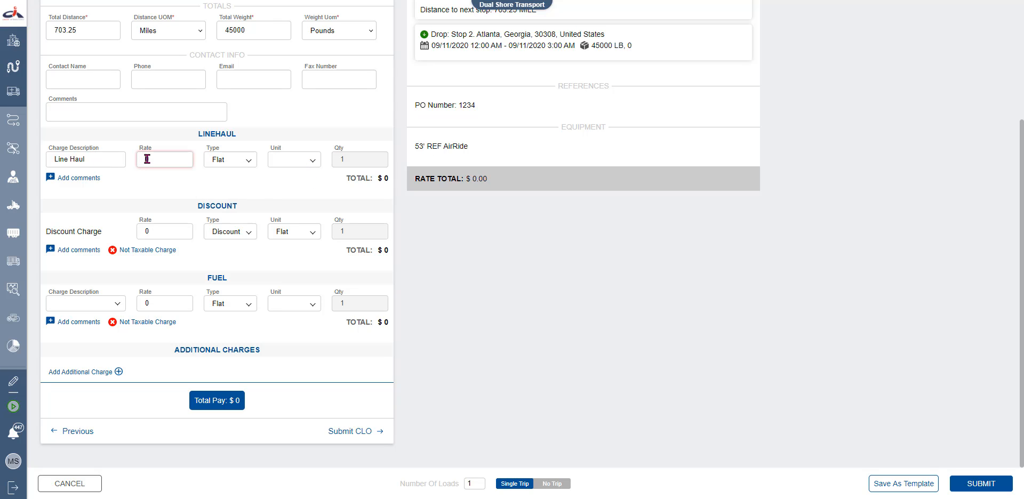
text(1000)
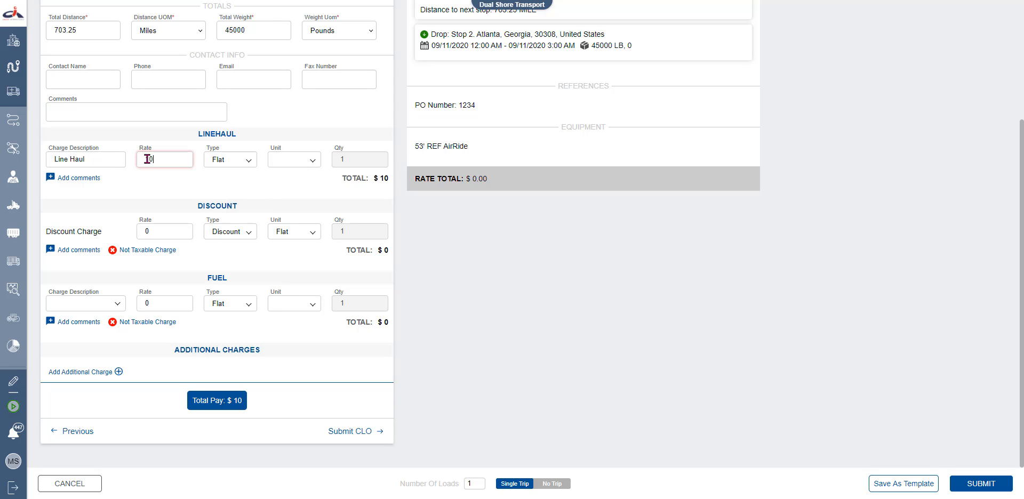
click(183, 186)
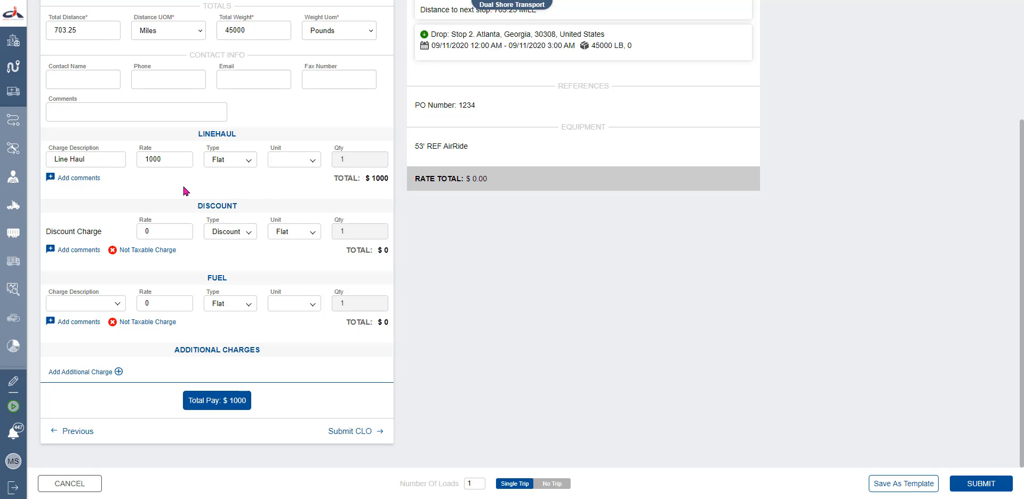
Add the comment 'Review the charges' to the Linehaul charge
click(76, 181)
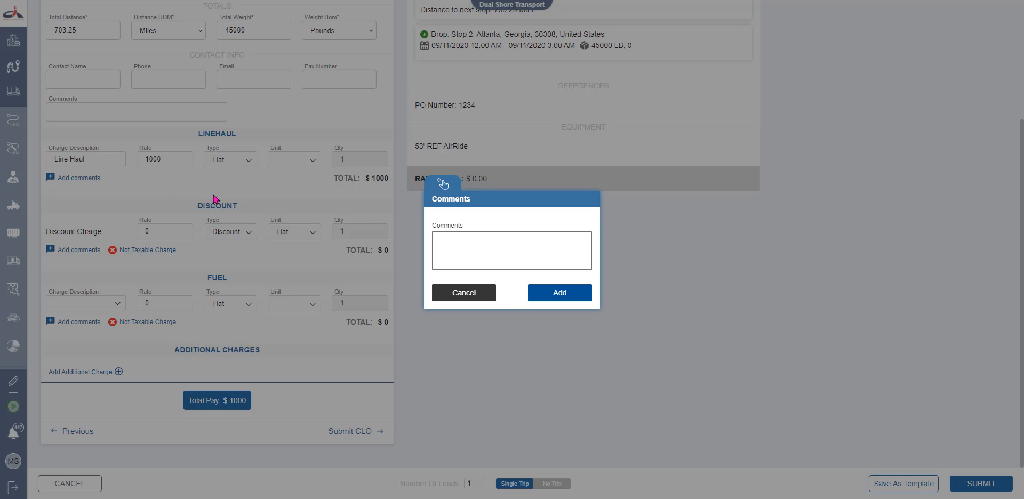
click(441, 241)
text(Revie)
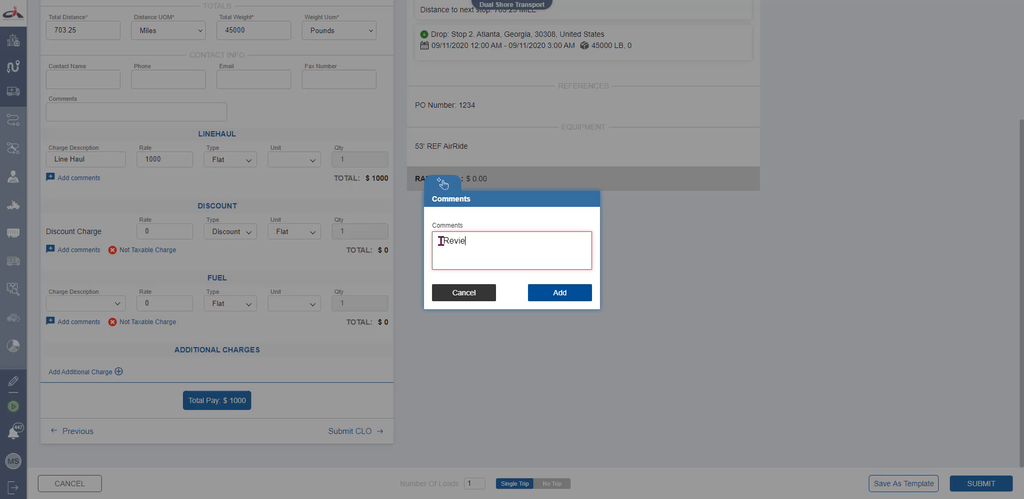
text(w the charges)
click(555, 302)
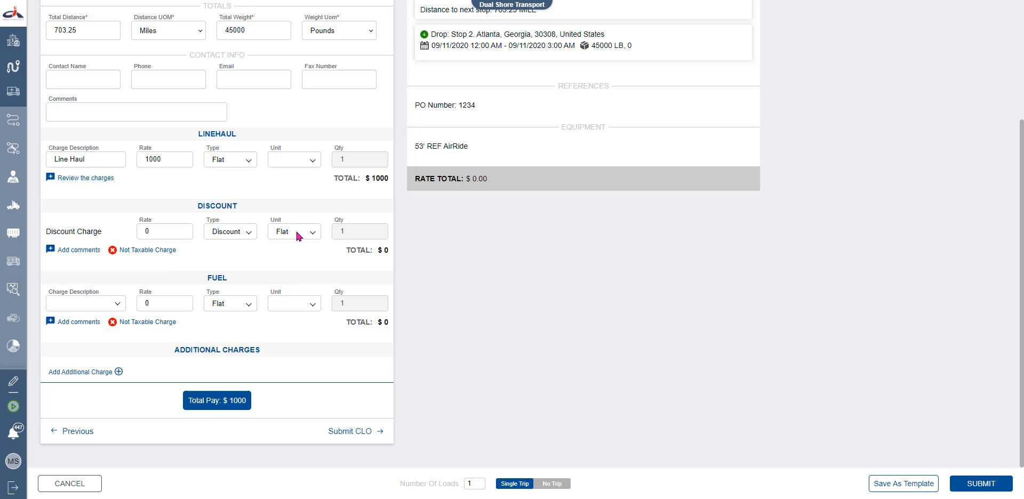
Add a Fuel Surcharge at a 10 percent rate
click(109, 303)
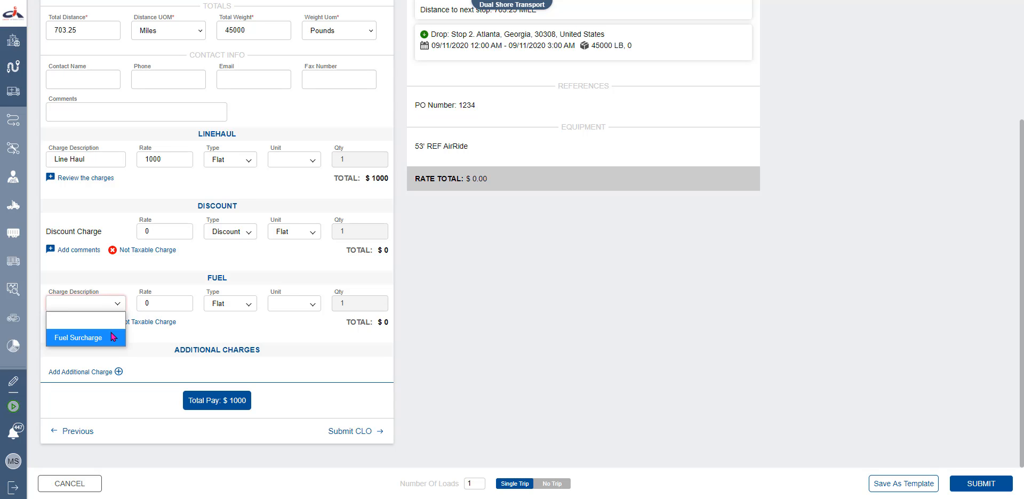
click(80, 337)
click(191, 306)
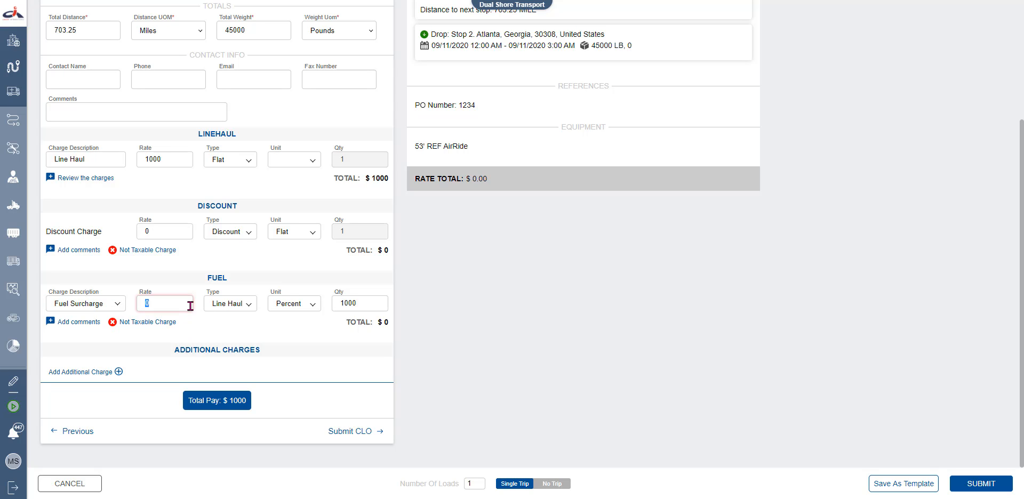
text(10)
click(248, 329)
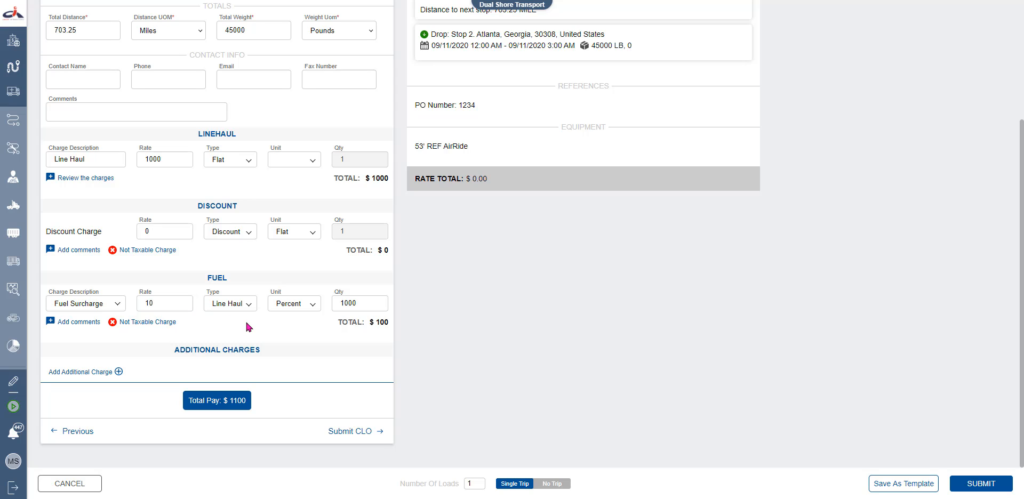
Add an additional Administration Fee charge with a rate of 100
click(118, 372)
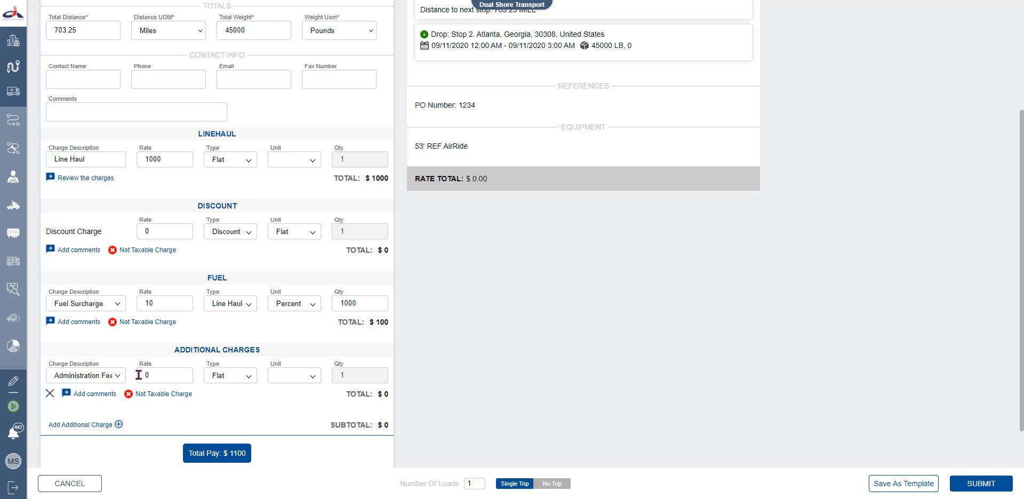
click(140, 375)
text(100)
click(237, 419)
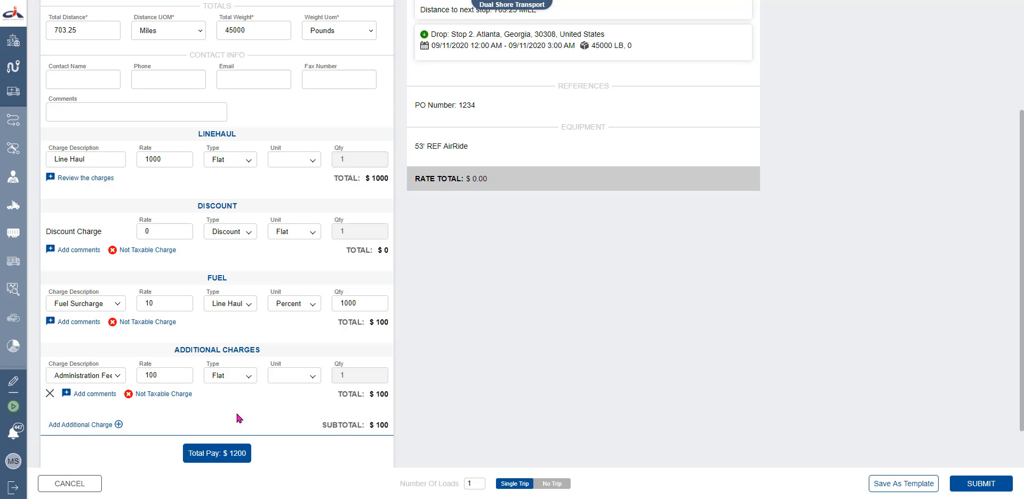
scroll(237, 418, down, 1)
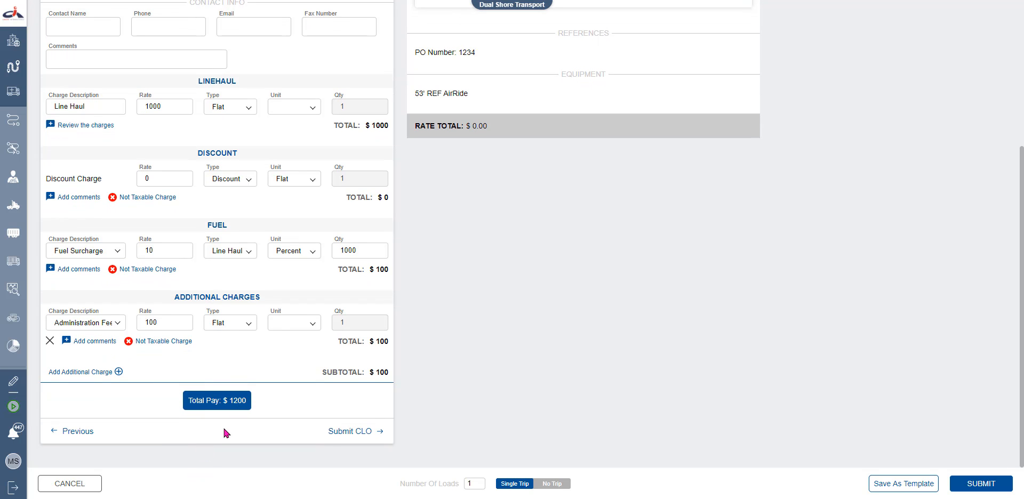
Switch the right-hand panel to the Rate Confirmation section
scroll(224, 432, up, 4)
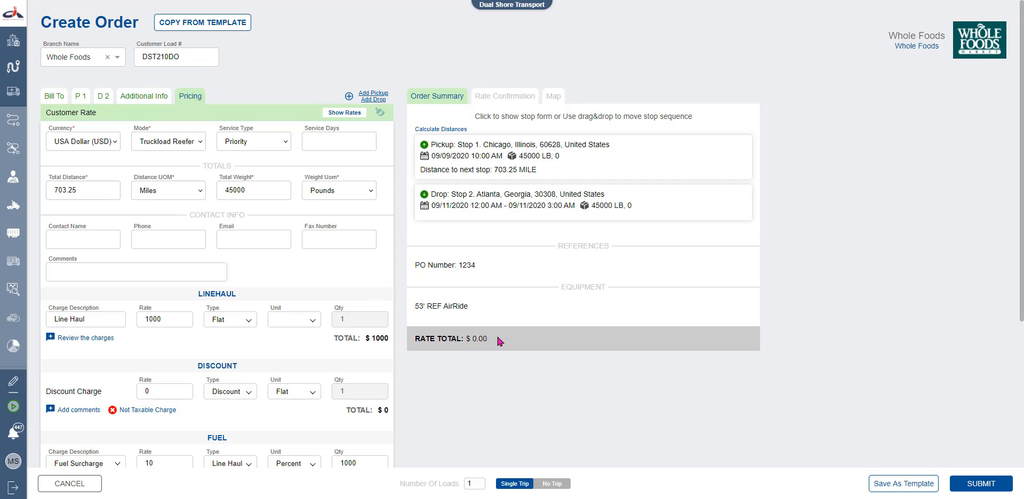
click(524, 97)
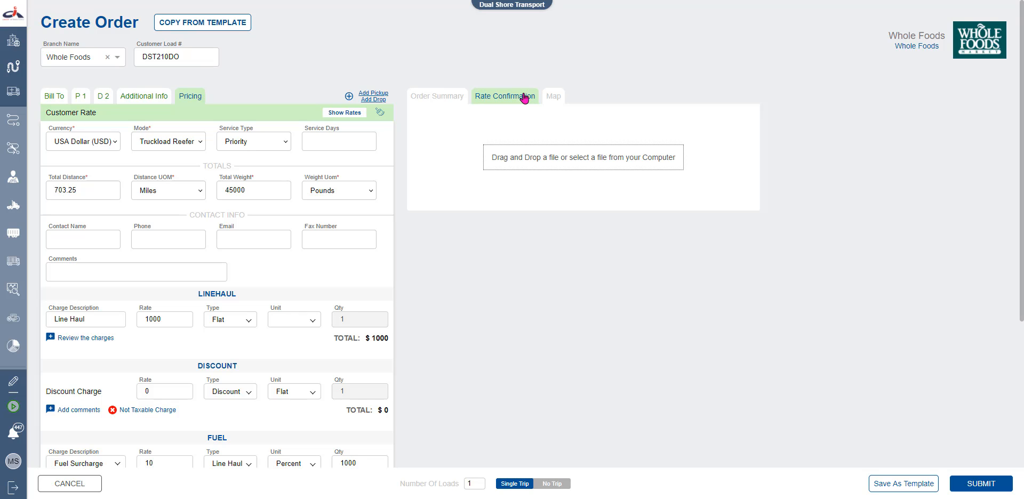
Attach the rate confirmation PDF to the order
click(538, 163)
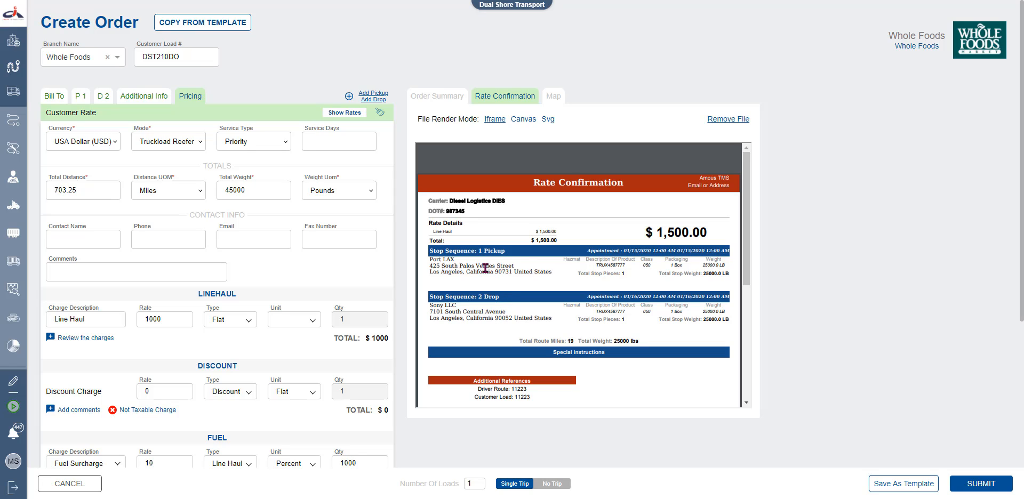
triple_click(486, 267)
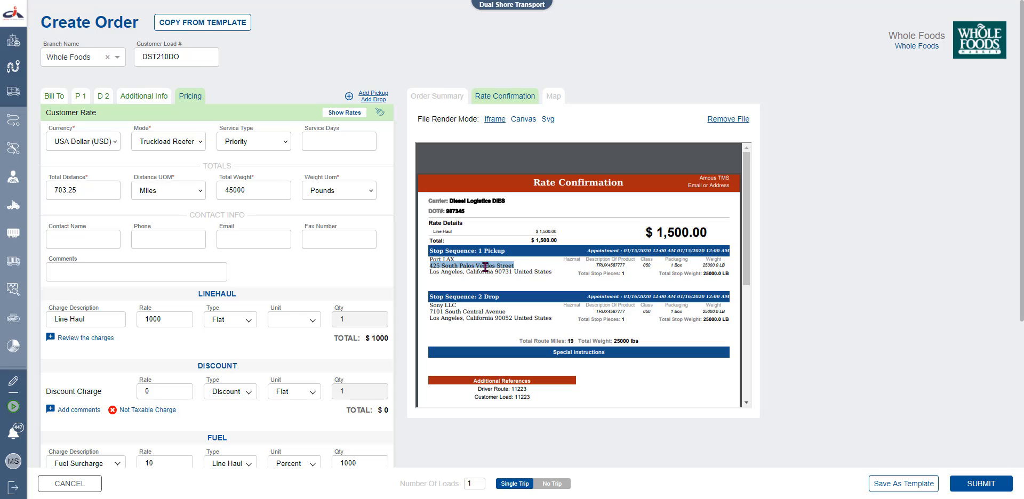
scroll(485, 275, down, 3)
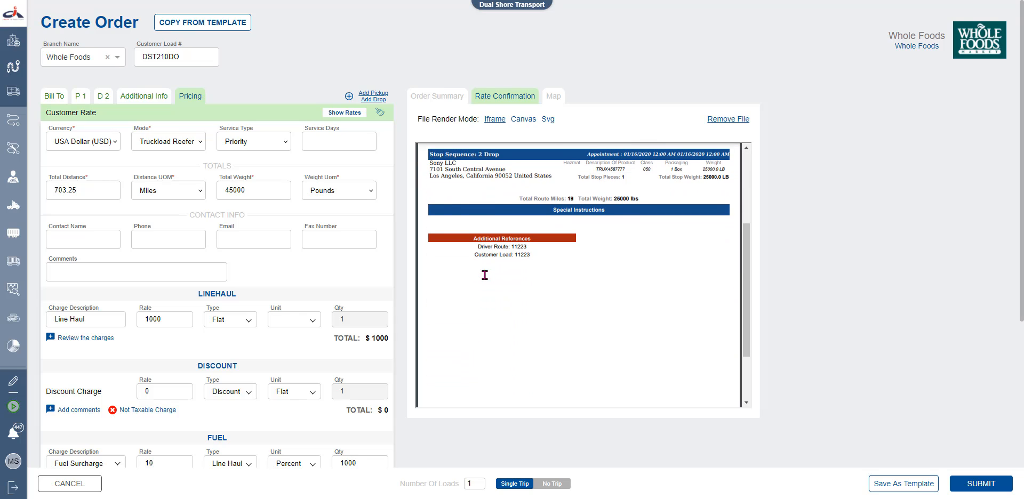
Copy the PDF's 'Customer Load: 11223' line into the Comments field
triple_click(527, 255)
drag(527, 255, 474, 255)
triple_click(489, 254)
key(ctrl+c)
click(154, 276)
key(ctrl+v)
click(289, 258)
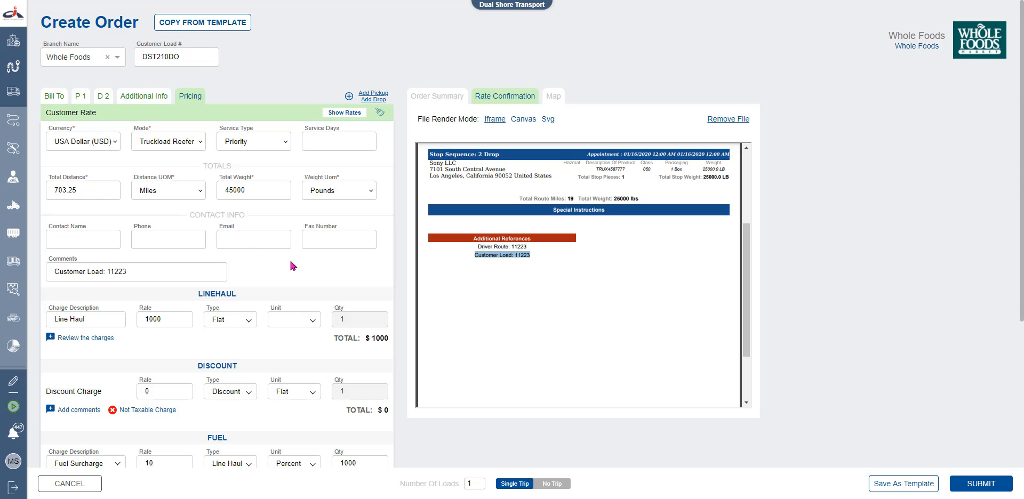
scroll(559, 286, up, 3)
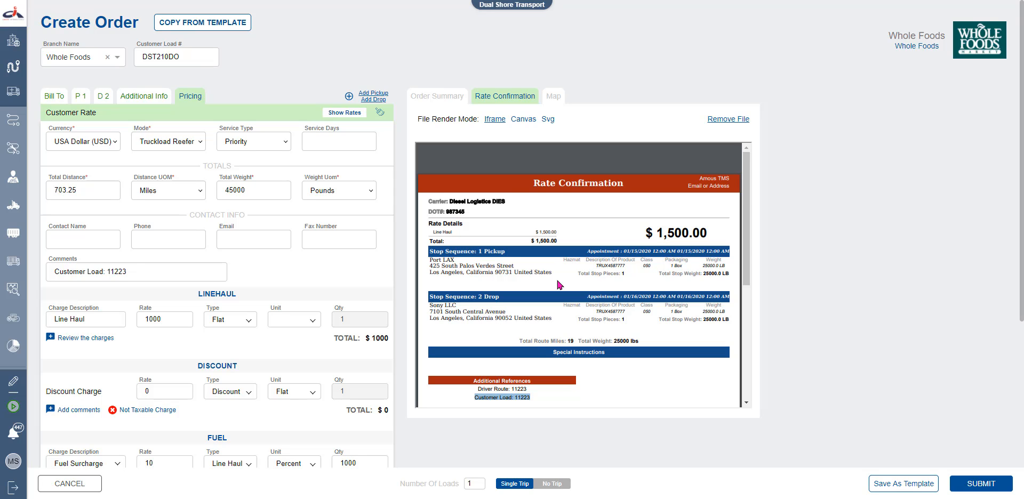
From the Map view, save the order as template 'Whole Foods Chicago to Atlanta'
click(553, 98)
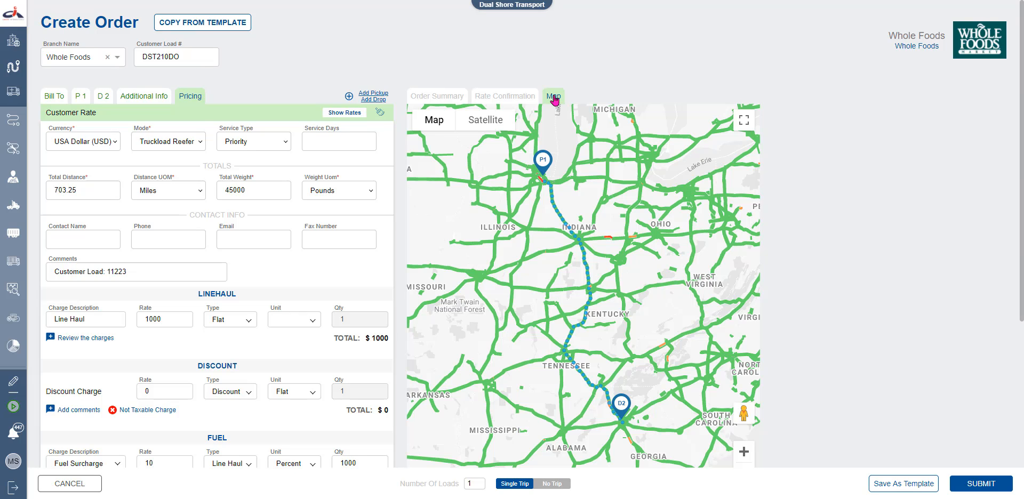
click(900, 486)
click(497, 240)
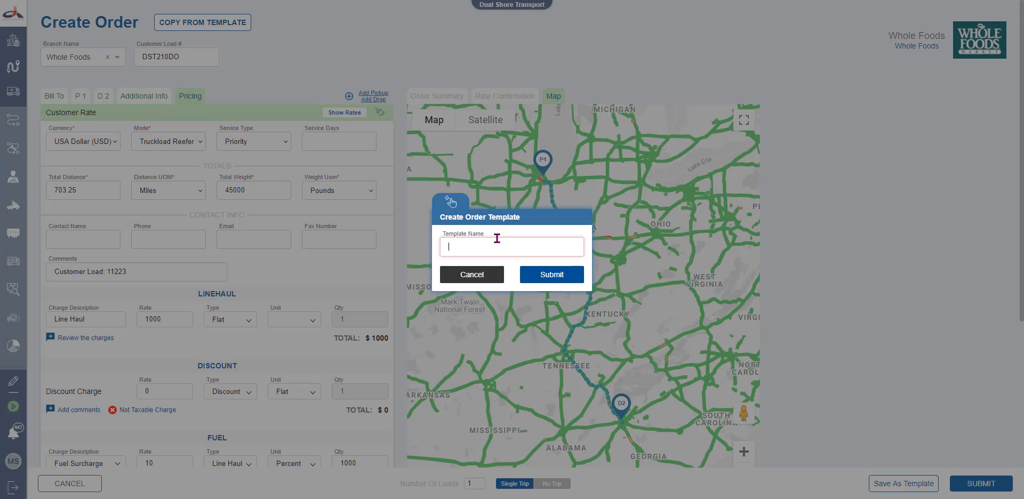
text(Whole Foods Chicago to Atlanta)
click(540, 277)
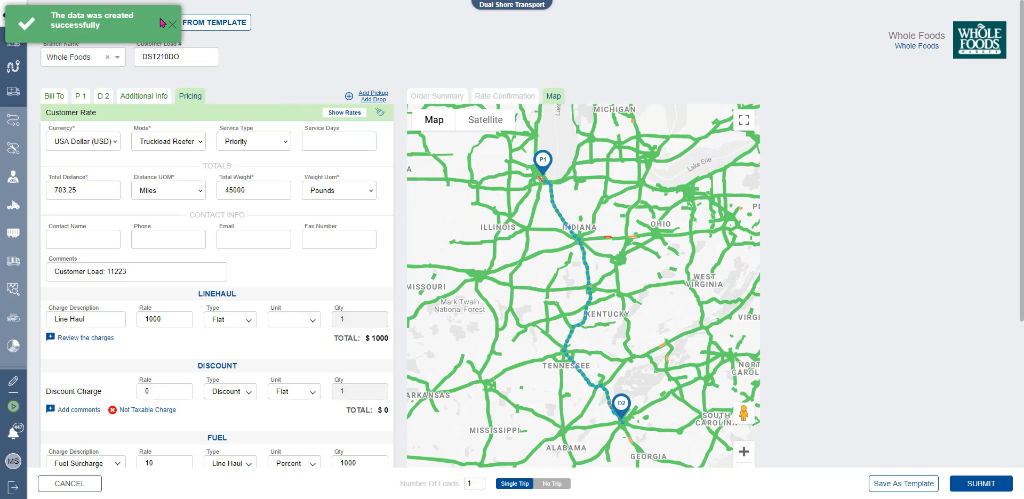
click(172, 25)
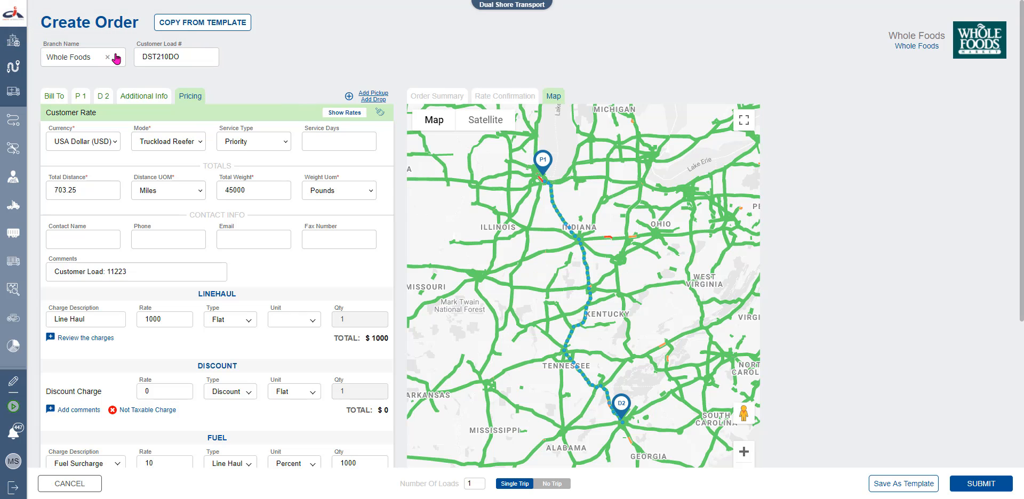
click(197, 27)
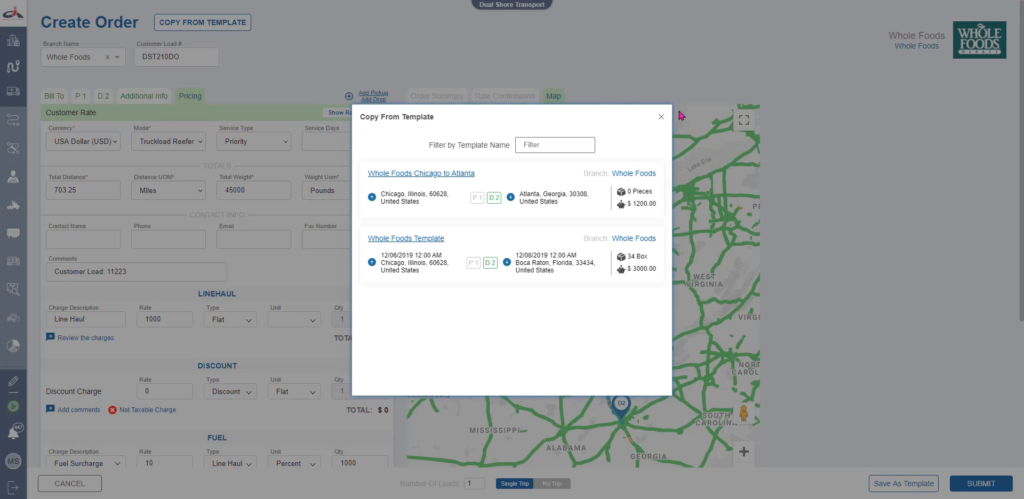
click(661, 117)
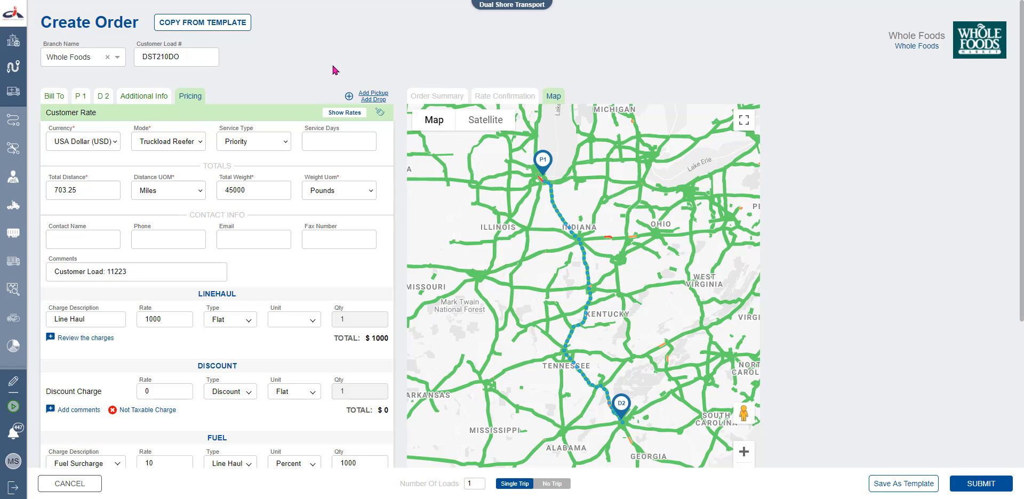
click(335, 119)
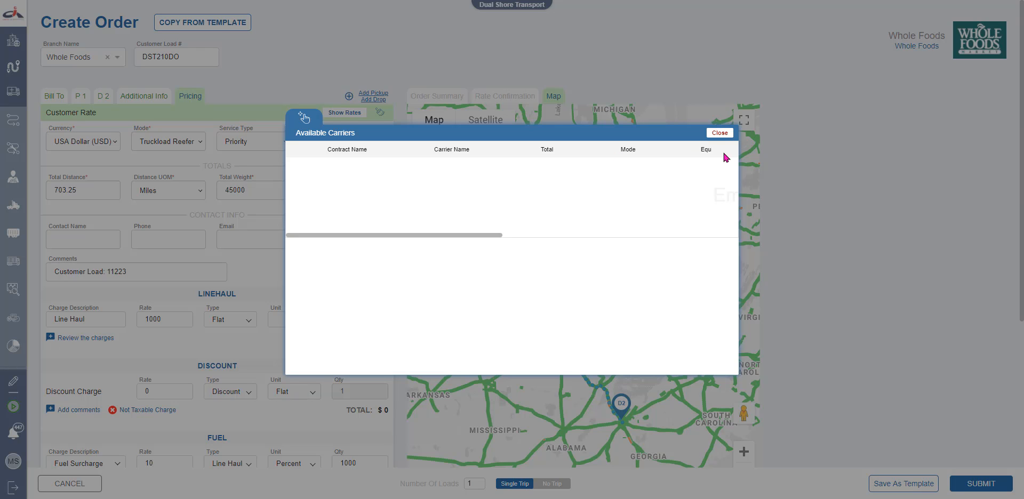
click(720, 133)
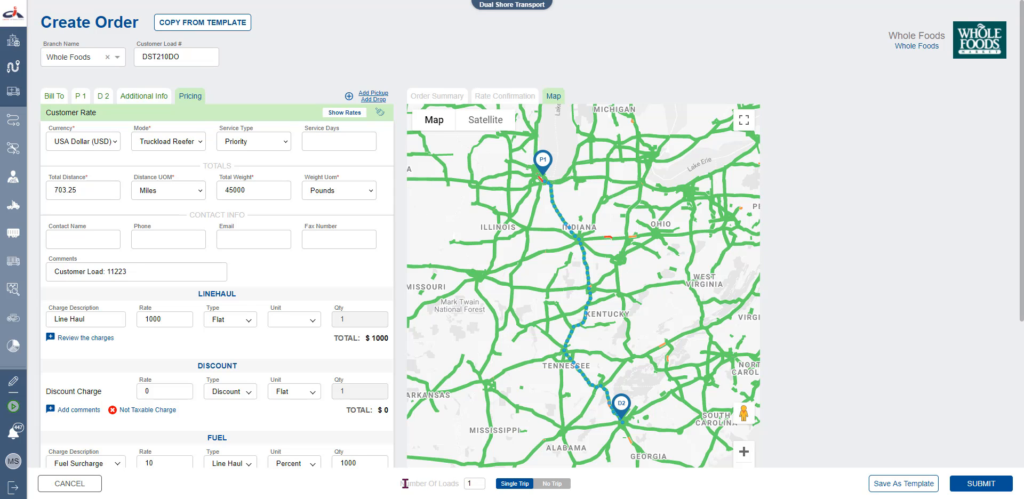
Enter 1 in the Number Of Loads field
drag(402, 484, 464, 493)
click(465, 489)
text(1)
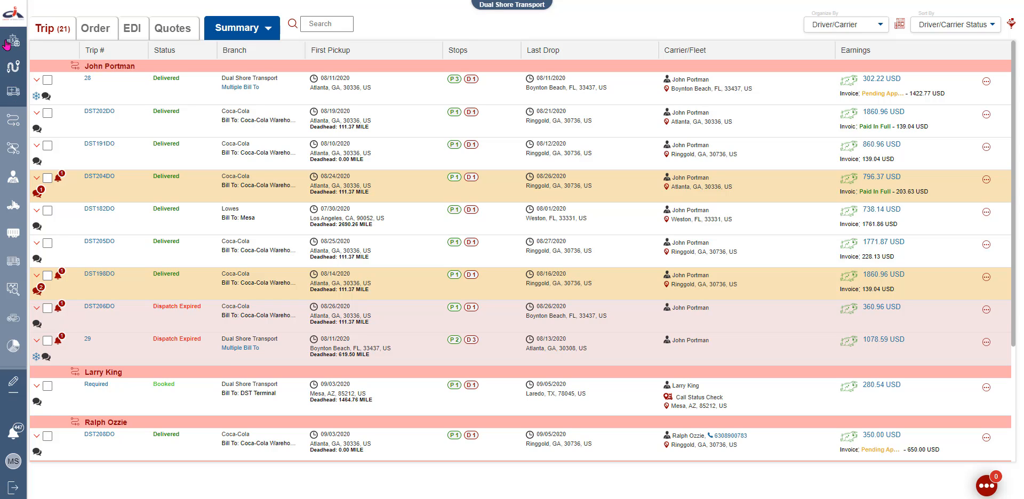
Switch to the Order List through Views > Order in the side menu
click(13, 20)
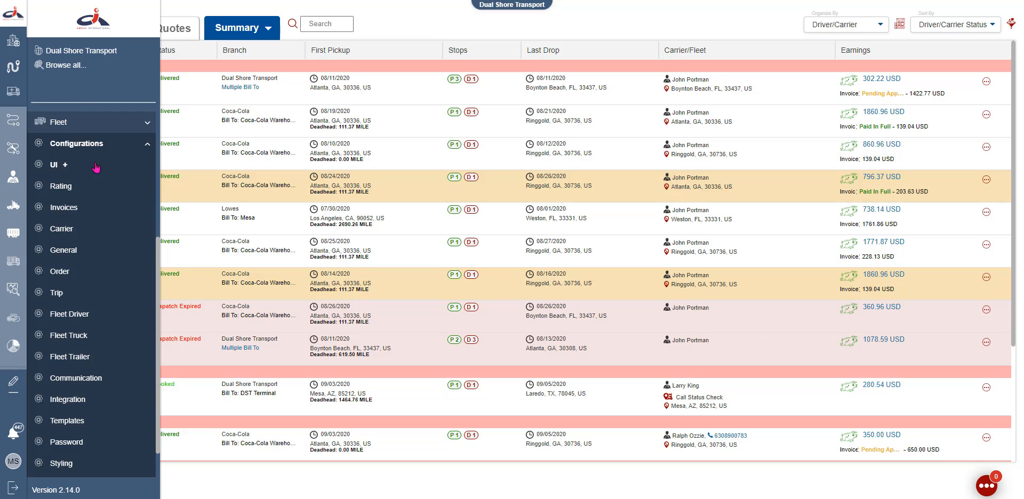
scroll(94, 141, up, 5)
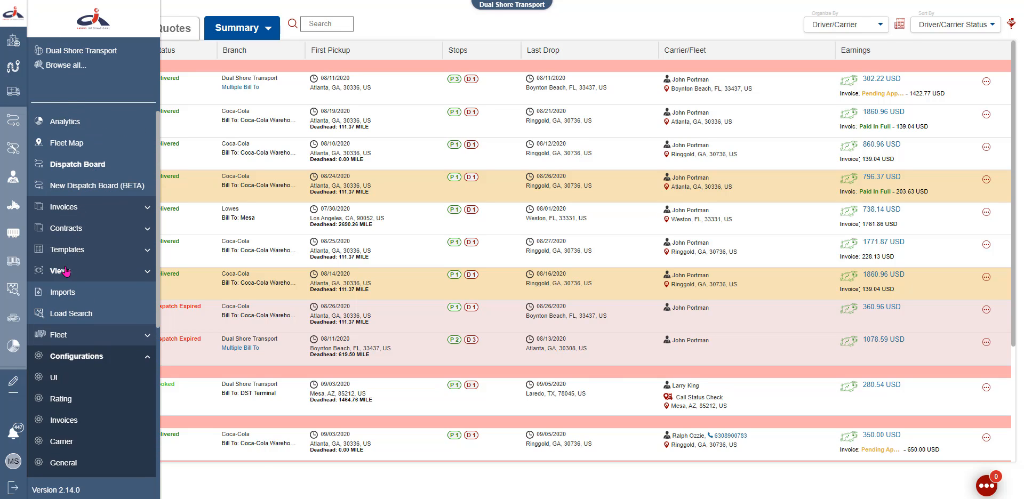
click(65, 271)
scroll(60, 280, down, 1)
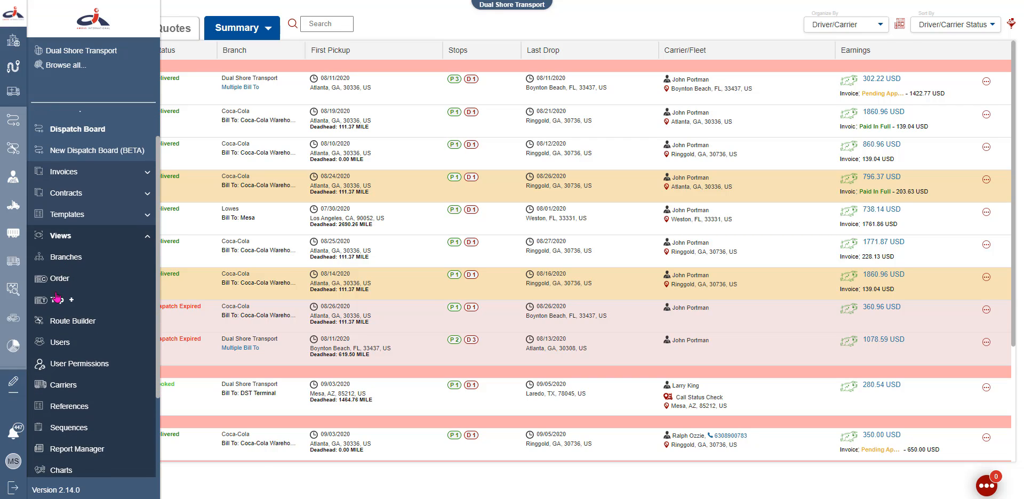
click(56, 281)
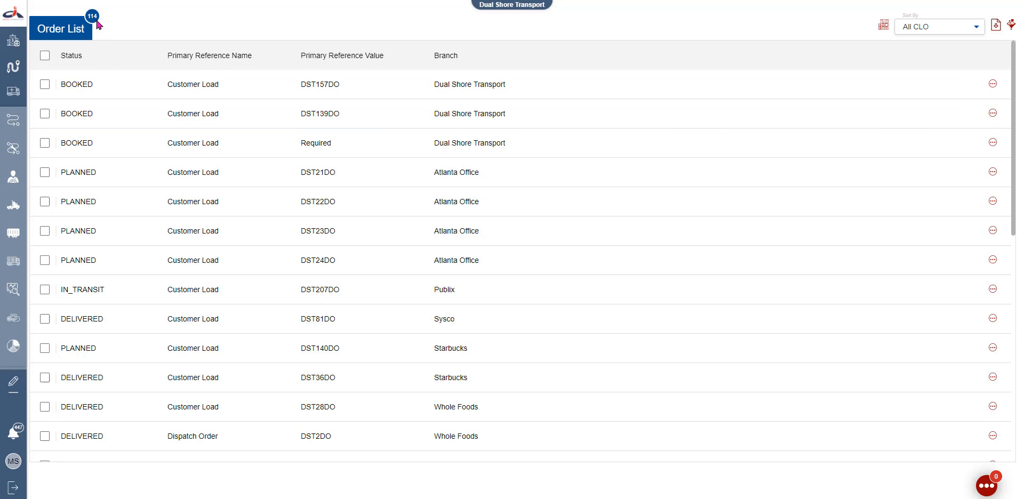
Point out the 114-order count, glance at saved filters, and open order DST157DO's actions
drag(86, 13, 99, 18)
click(918, 28)
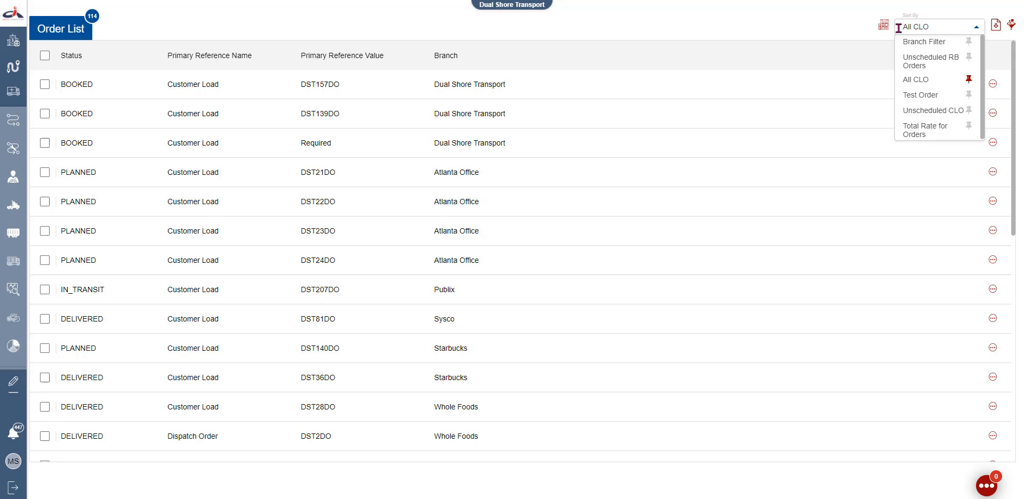
click(872, 29)
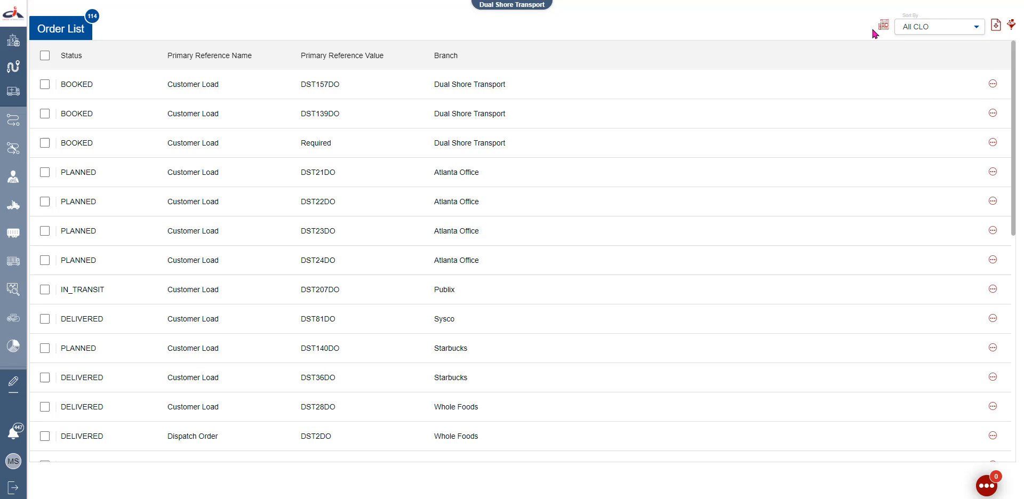
click(992, 85)
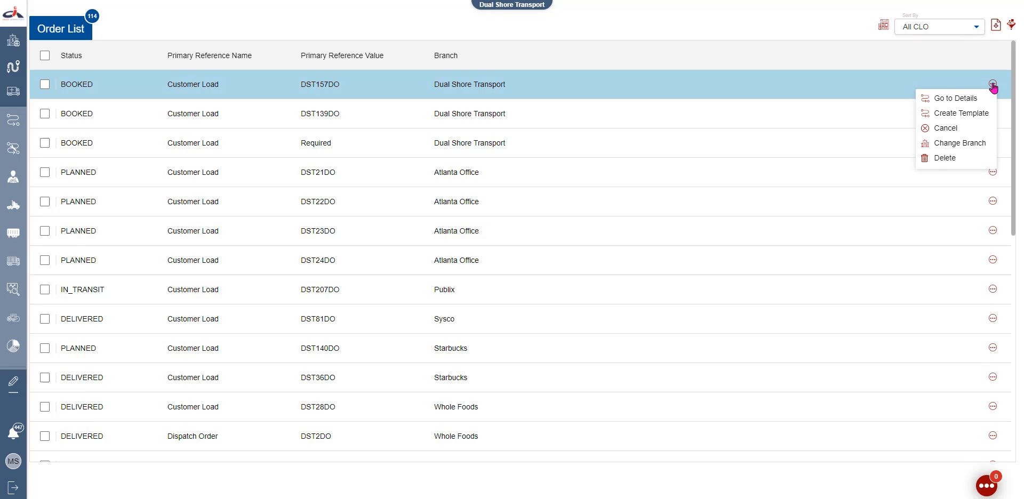
click(969, 114)
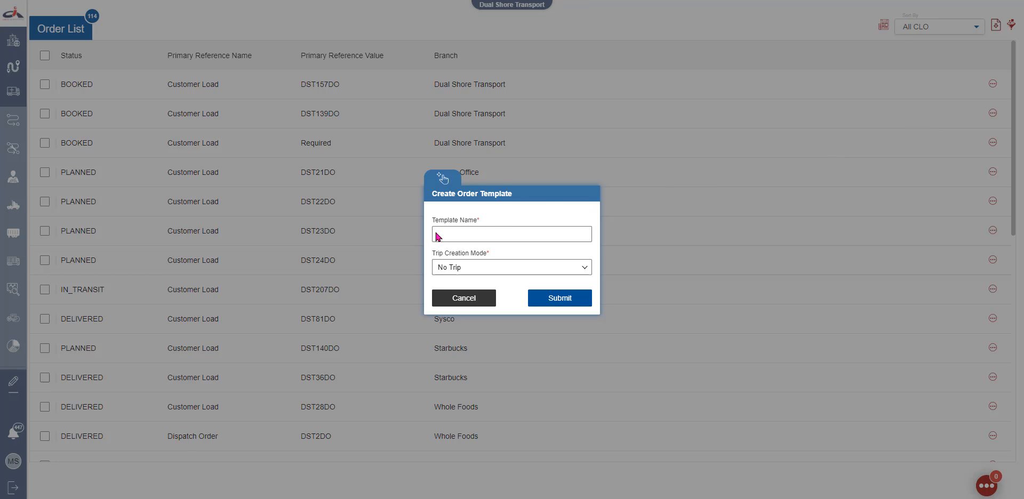
click(467, 268)
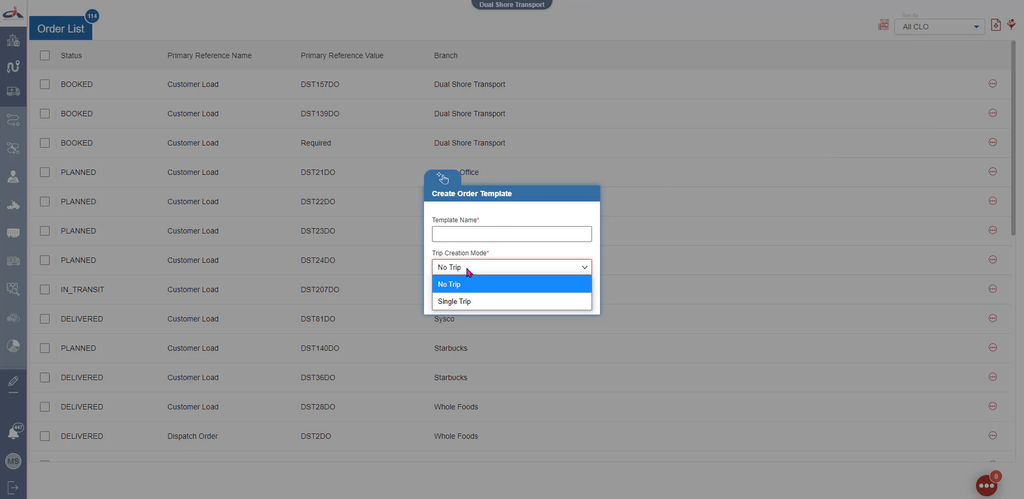
click(914, 87)
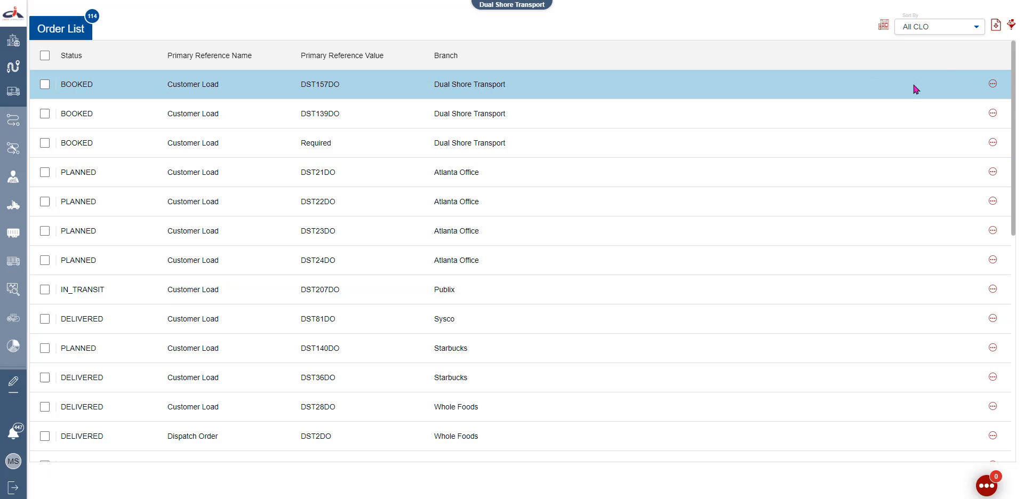
click(993, 85)
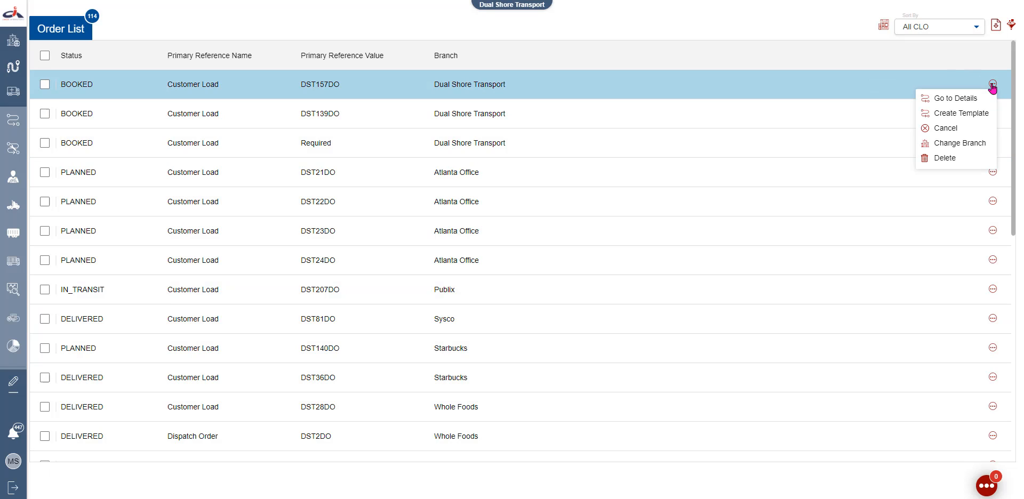
click(946, 129)
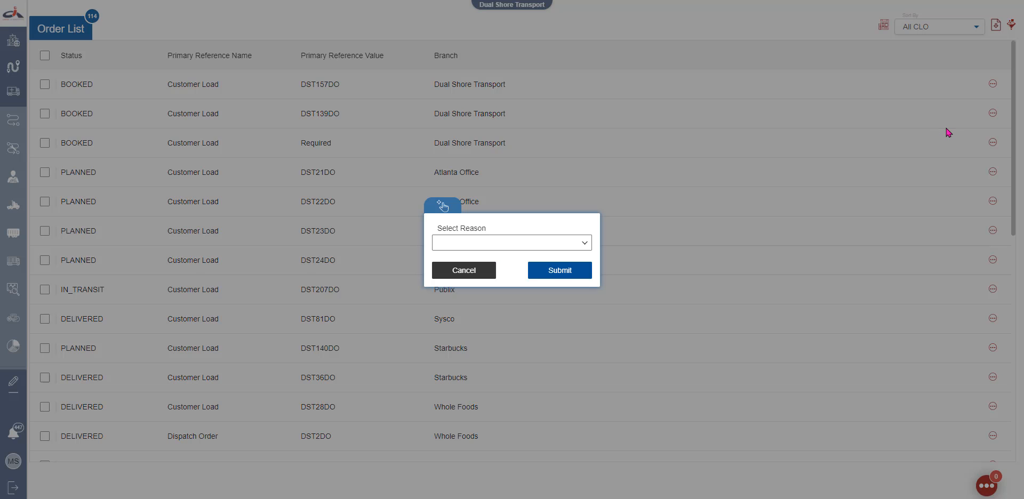
click(586, 244)
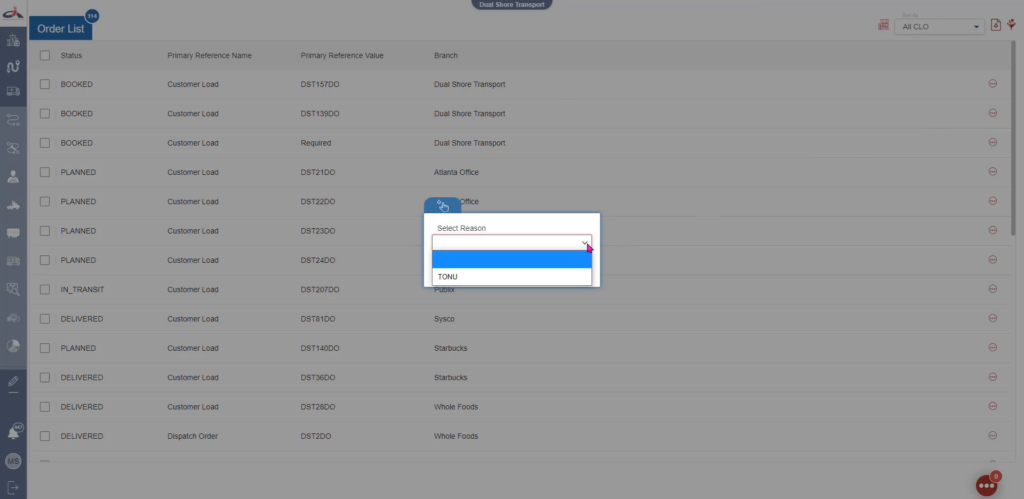
click(582, 275)
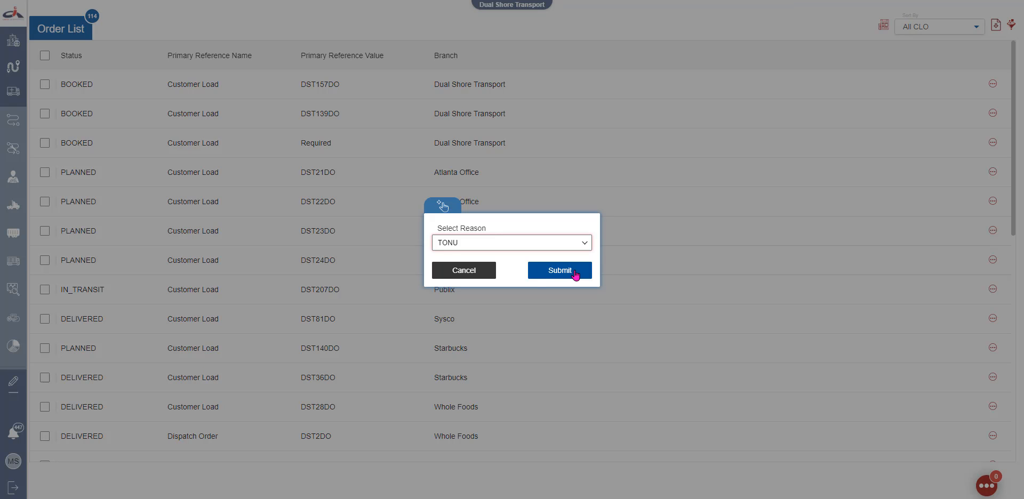
click(443, 273)
click(992, 84)
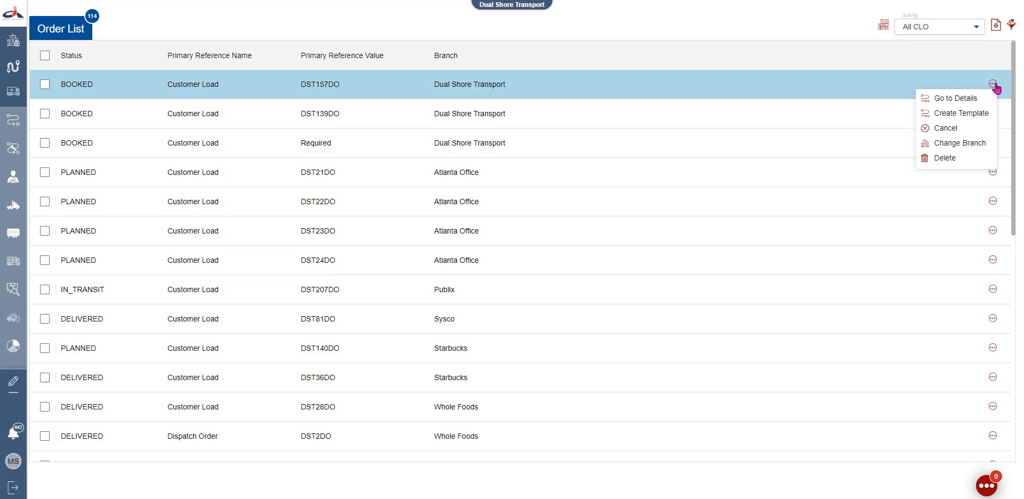
Reassign order DST157DO to Publix under Atlanta Office > Broker Division
click(960, 143)
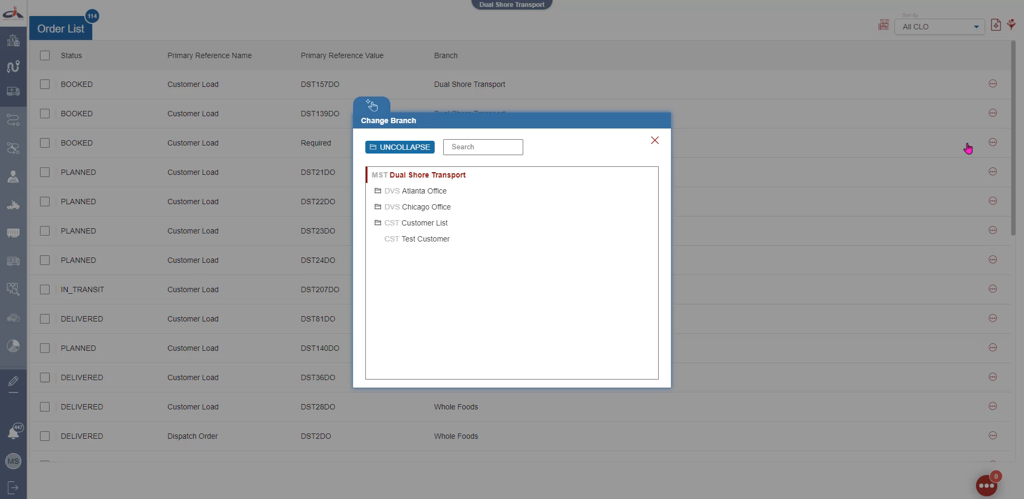
click(376, 193)
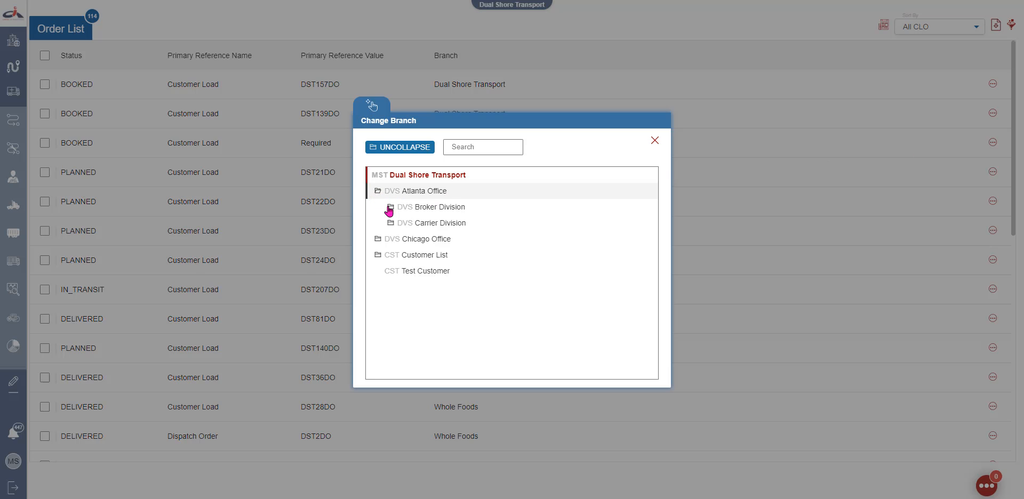
click(391, 208)
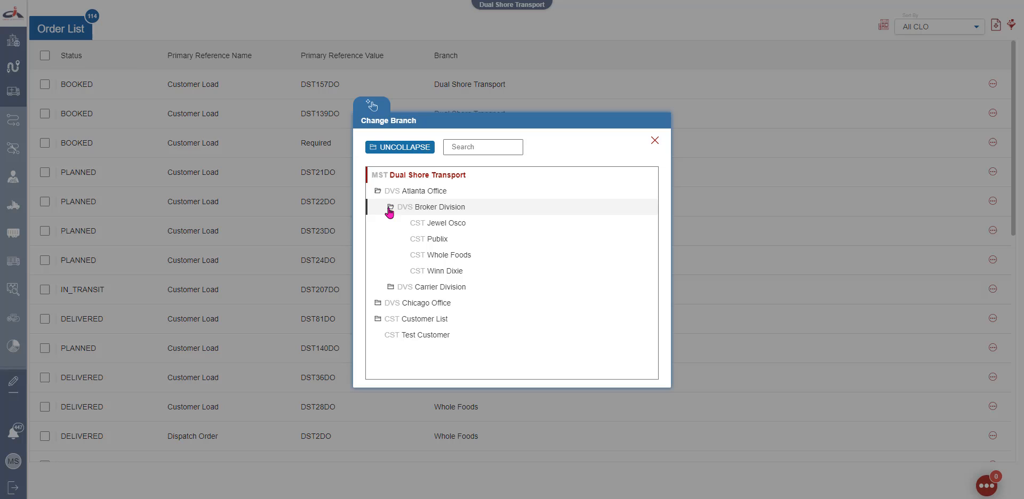
click(440, 242)
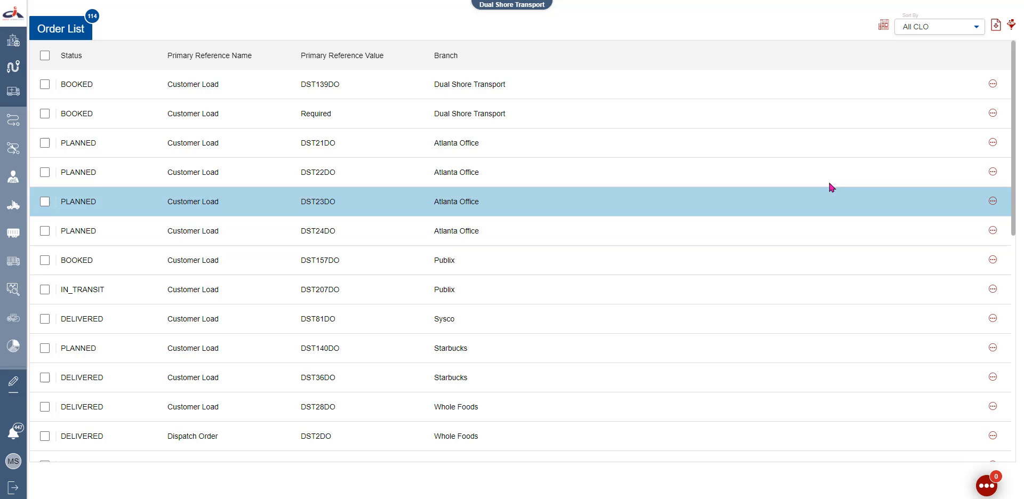
click(992, 84)
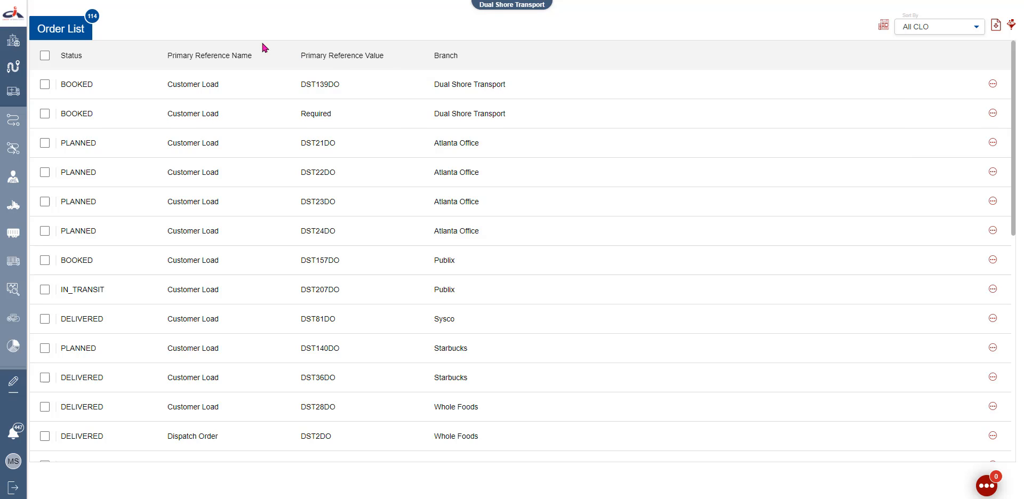
Check the first three orders, then select all orders to reveal the bulk actions
click(45, 85)
click(46, 114)
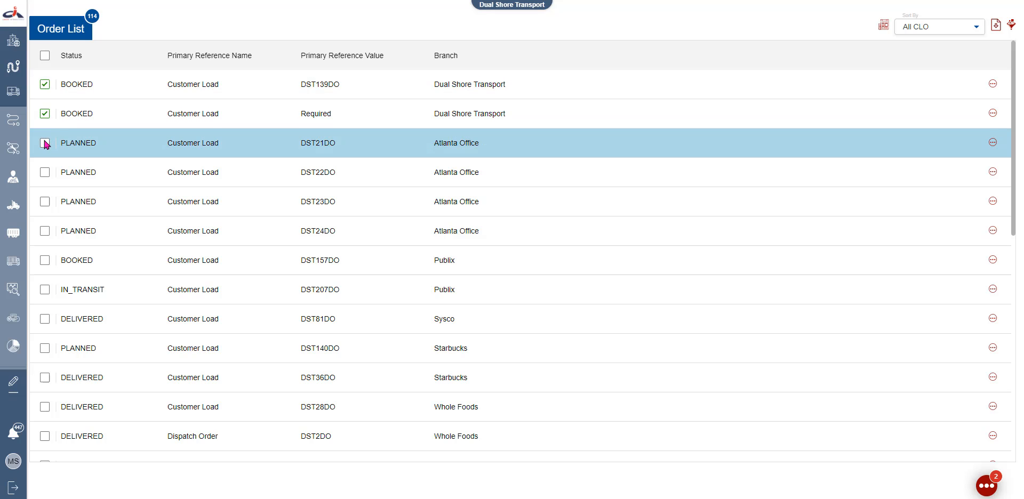
click(45, 143)
click(44, 56)
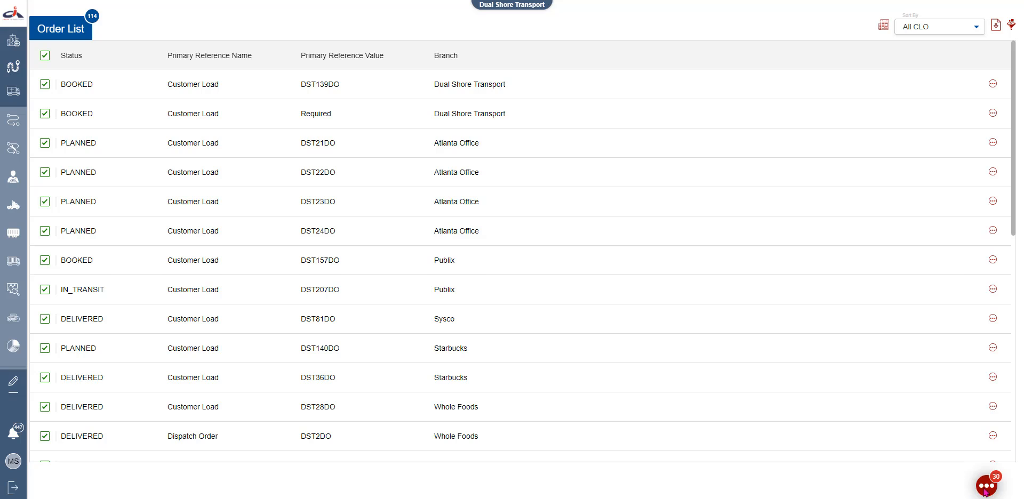
mouse_move(989, 492)
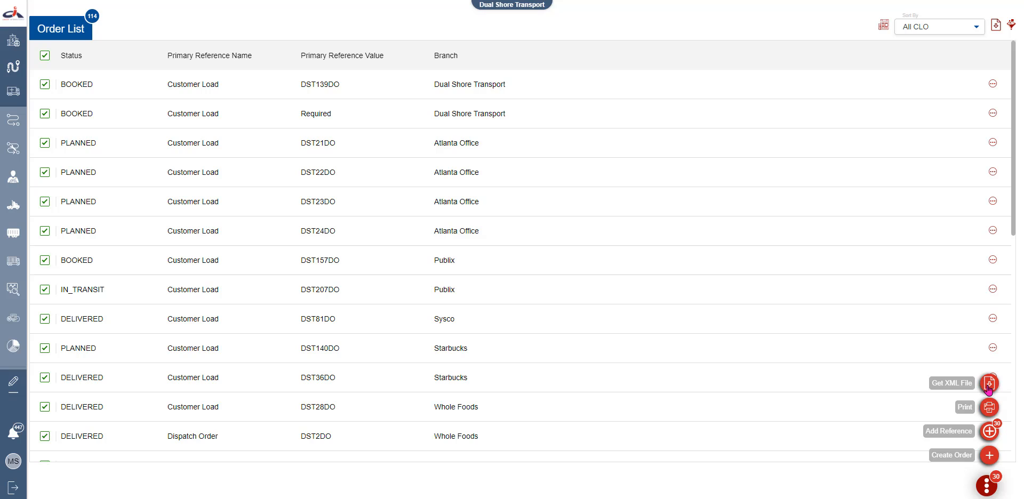
Start a new order, then go to the Trip List via Views > Trip
click(988, 455)
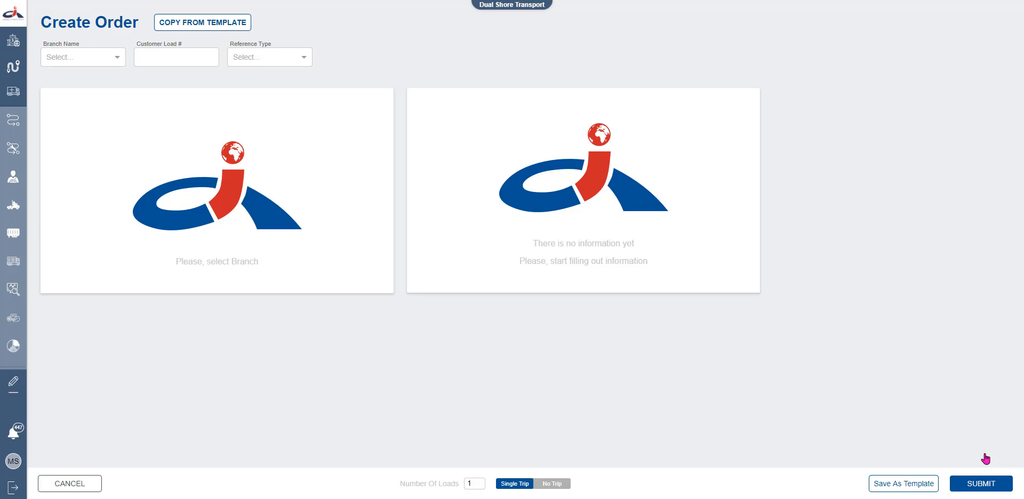
click(14, 14)
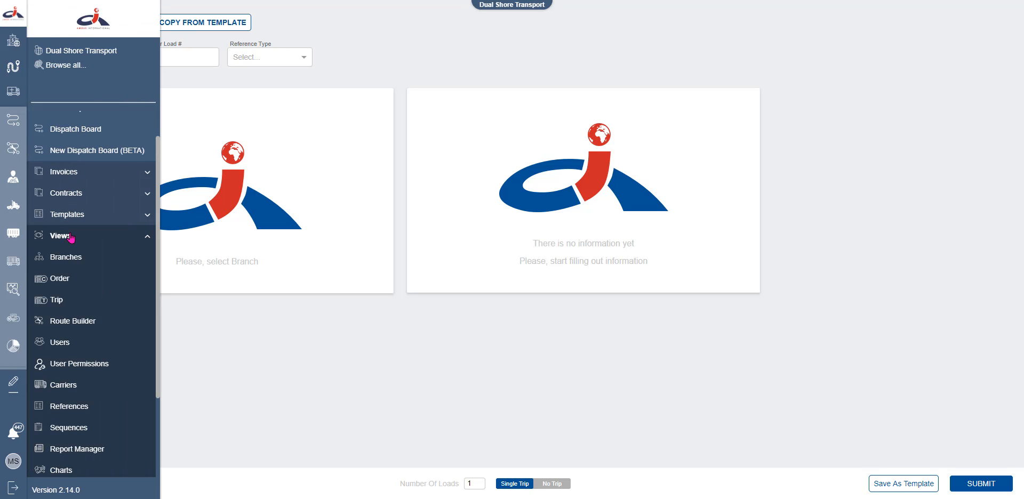
click(56, 301)
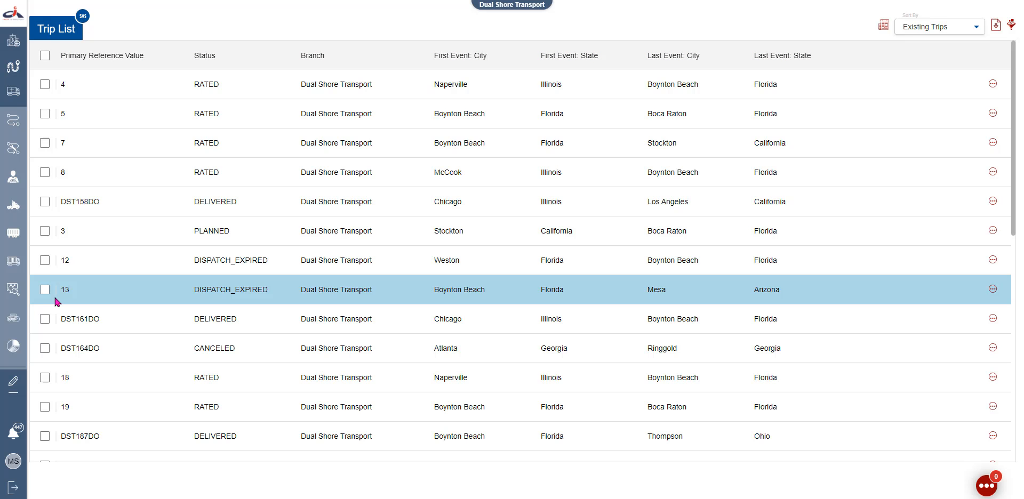
Look over the saved trip list views and trip 4's actions menu without changes
click(922, 29)
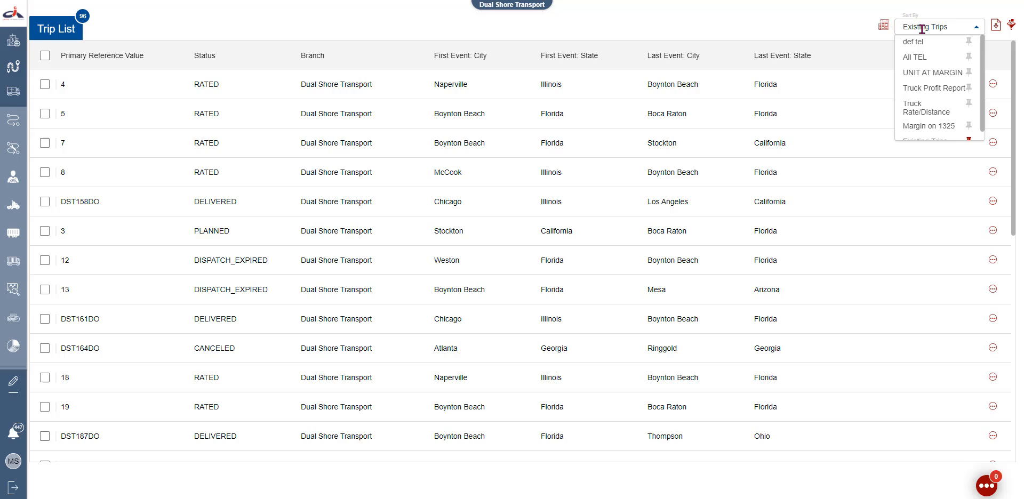
click(842, 24)
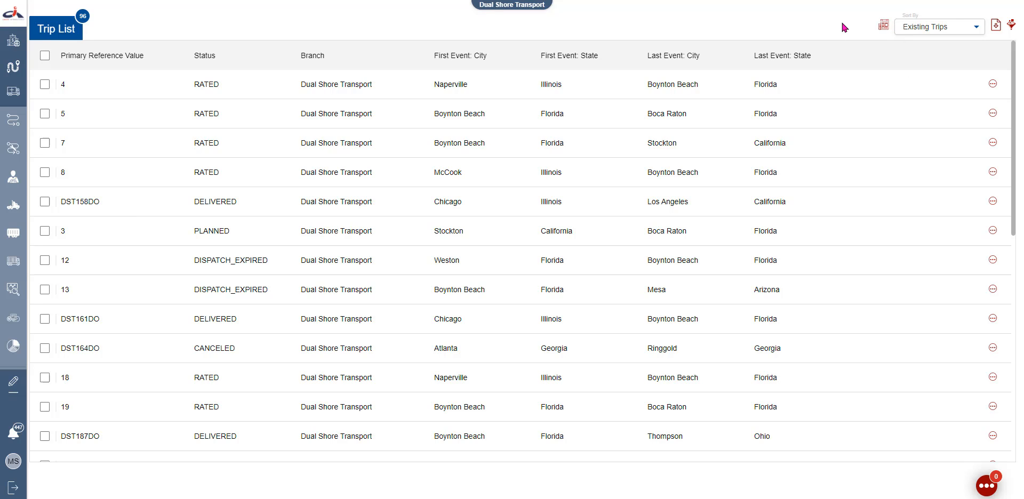
click(994, 85)
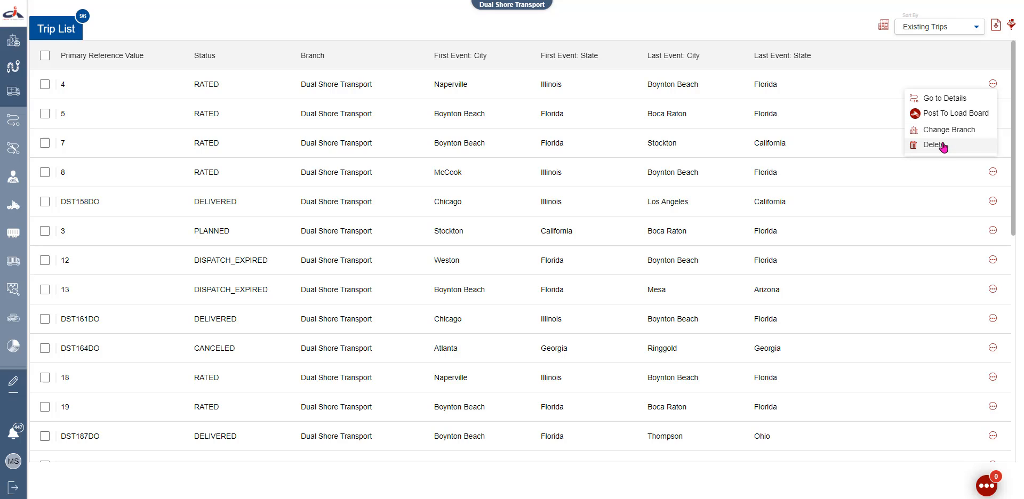
click(884, 129)
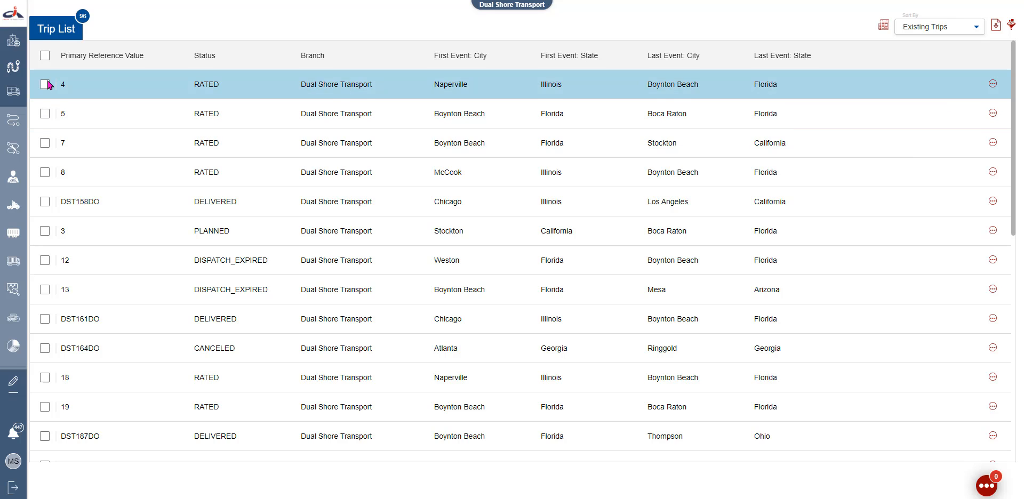
Check trips 4, 5 and 7 and show their bulk actions
click(45, 84)
click(46, 114)
click(46, 143)
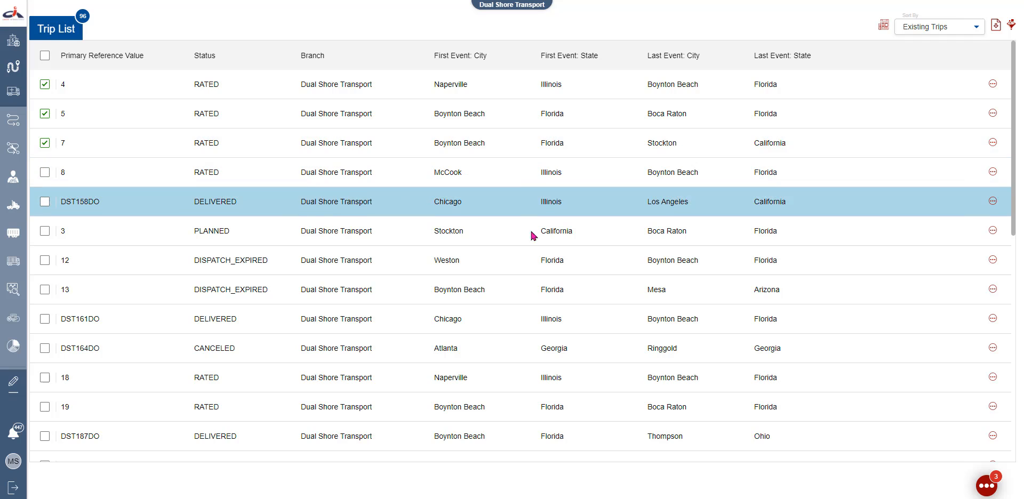
click(988, 486)
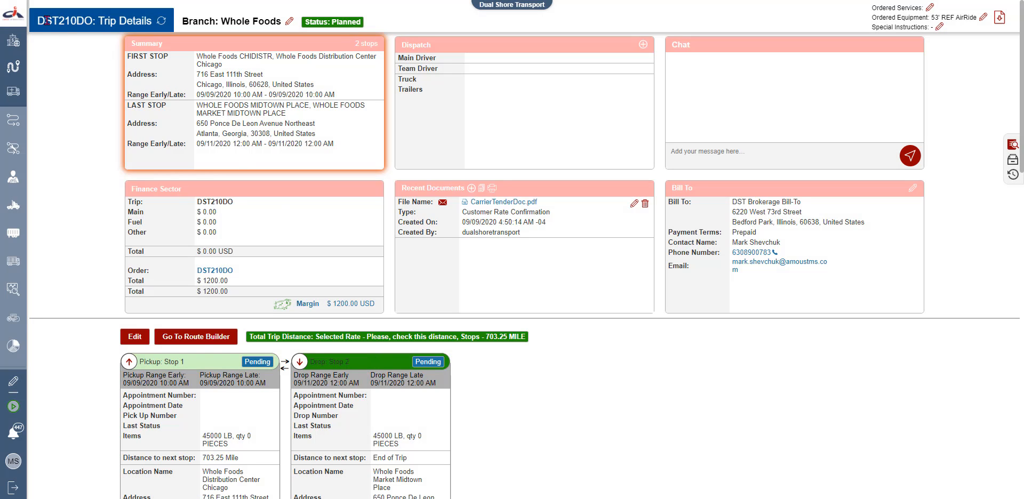
Open the Order settings under Configurations in the side menu
click(14, 14)
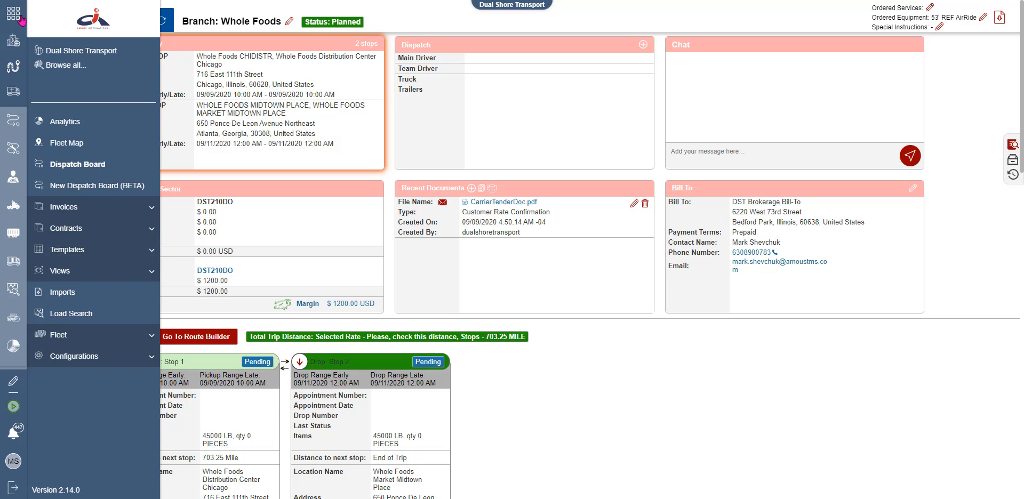
click(115, 361)
scroll(91, 373, down, 1)
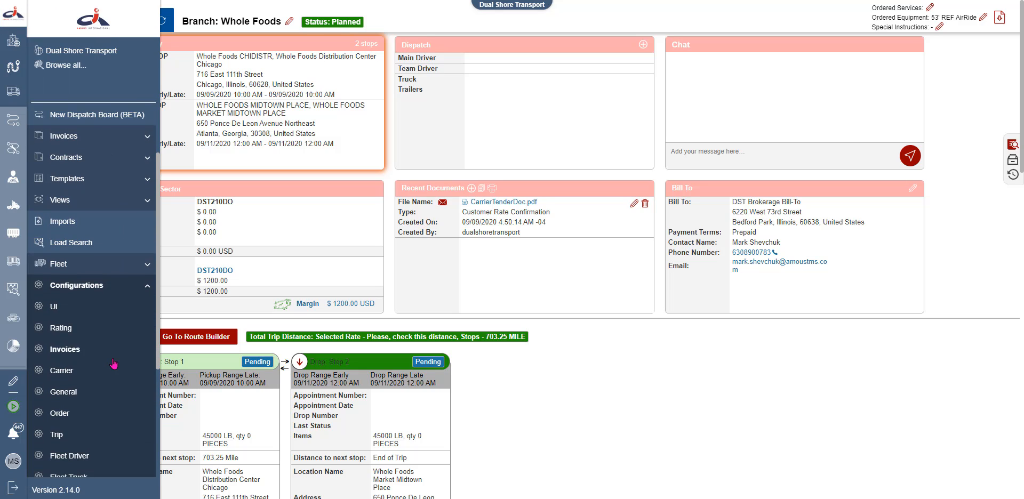
click(56, 416)
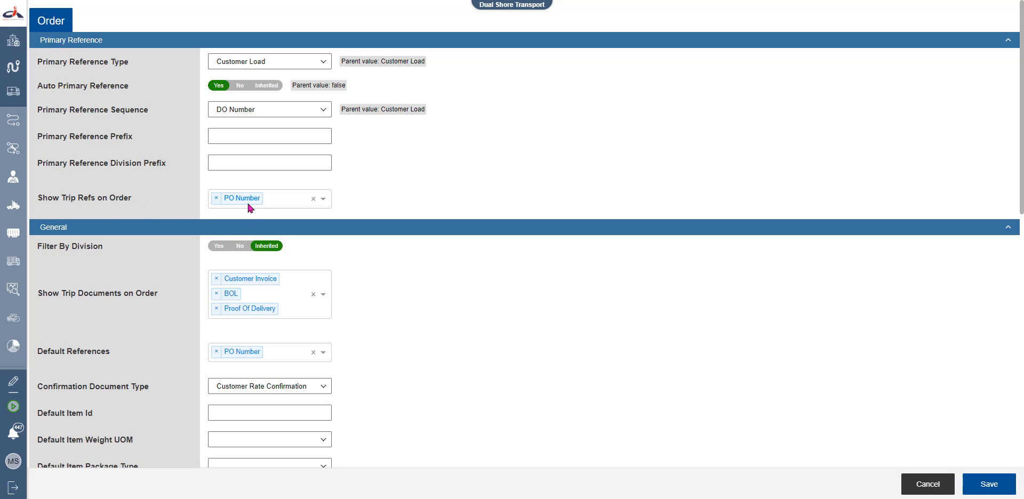
click(324, 200)
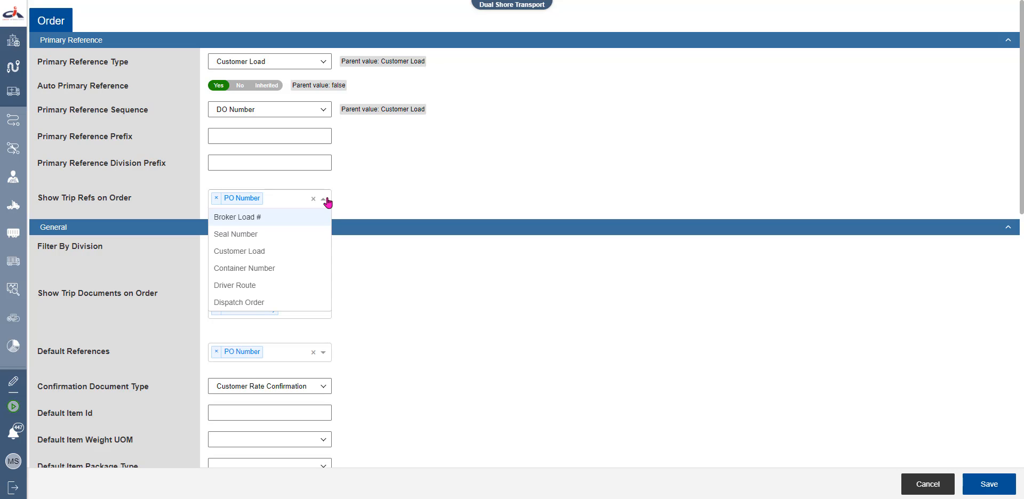
scroll(348, 321, down, 3)
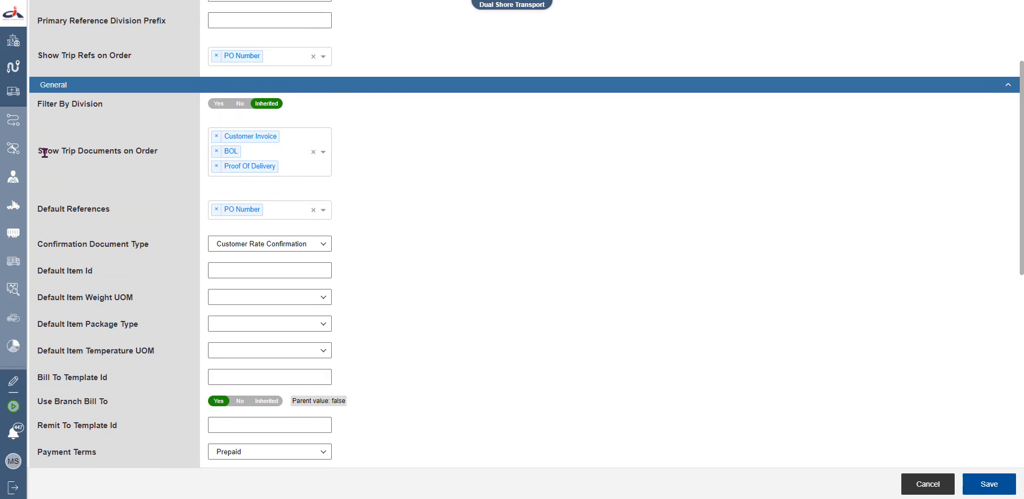
drag(37, 152, 158, 153)
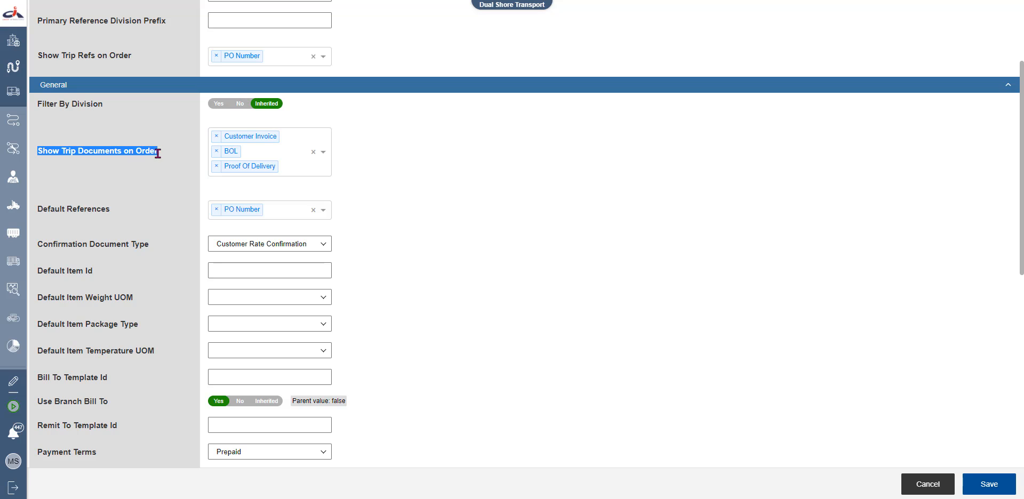
click(161, 154)
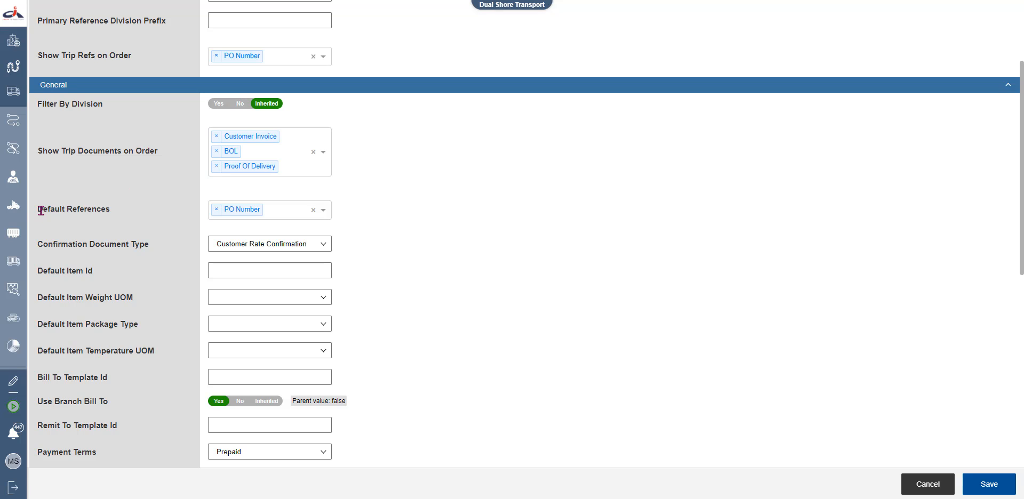
drag(39, 211, 101, 218)
click(117, 215)
drag(39, 245, 157, 244)
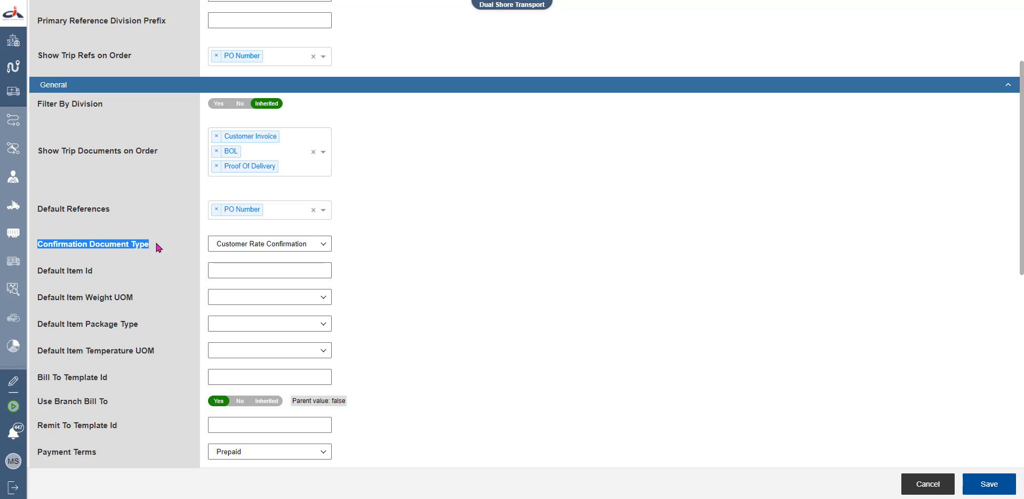
click(156, 244)
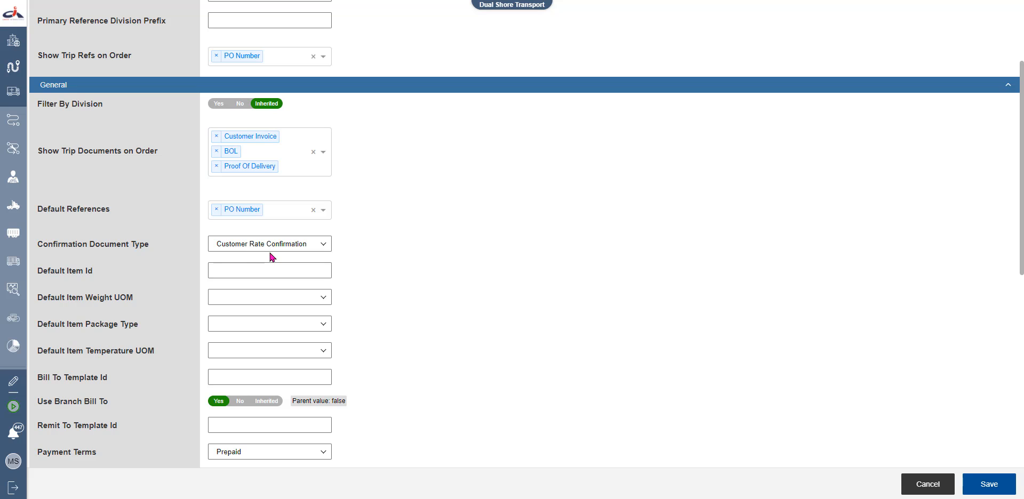
scroll(272, 254, down, 2)
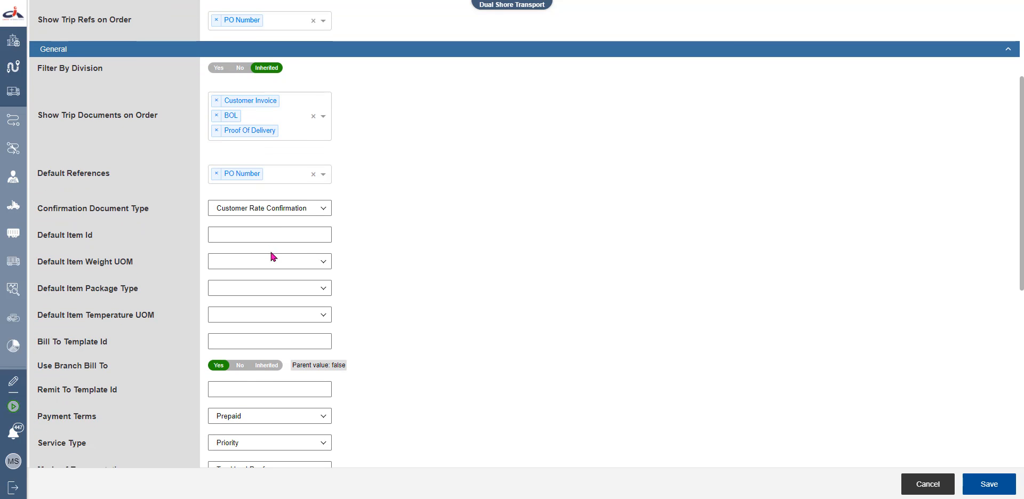
drag(41, 163, 98, 168)
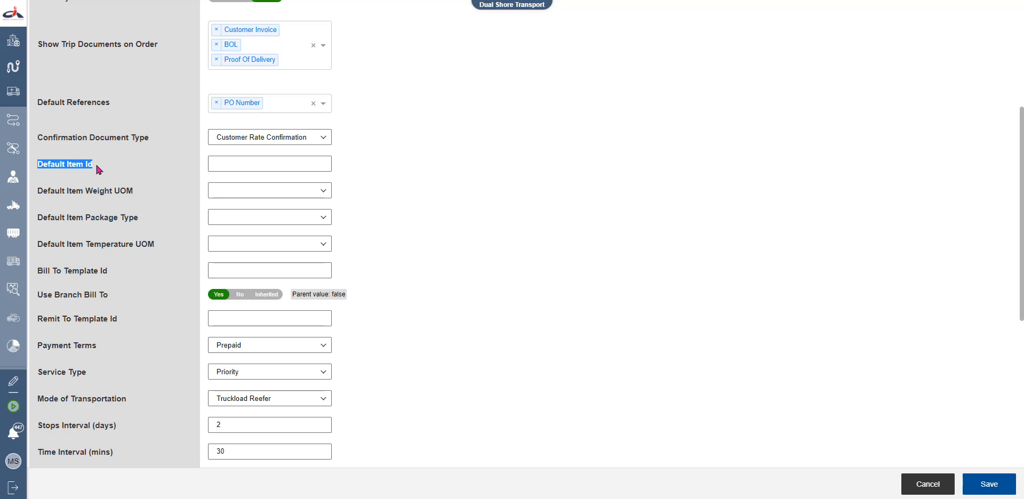
Set default item weight unit to Pounds, package type to Pallet, temperature unit to Fahrenheit
click(97, 167)
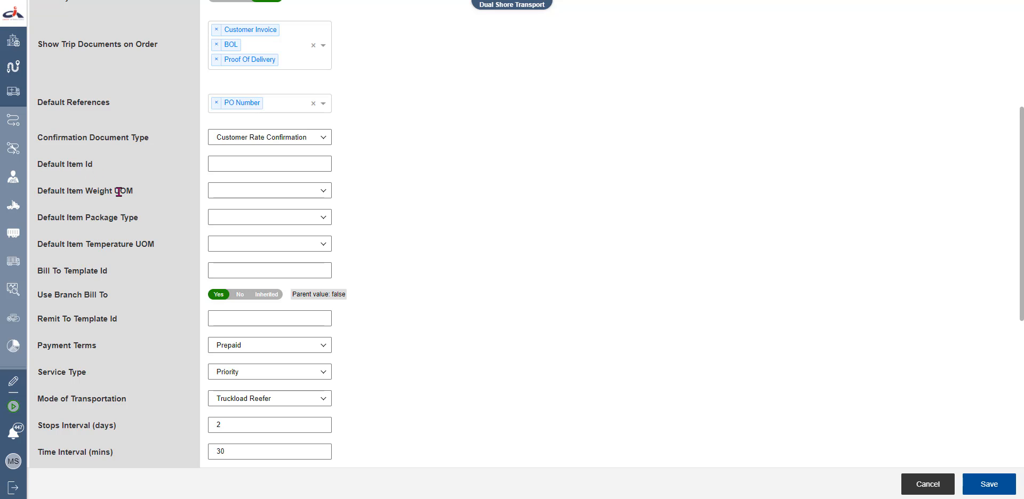
click(229, 192)
click(231, 224)
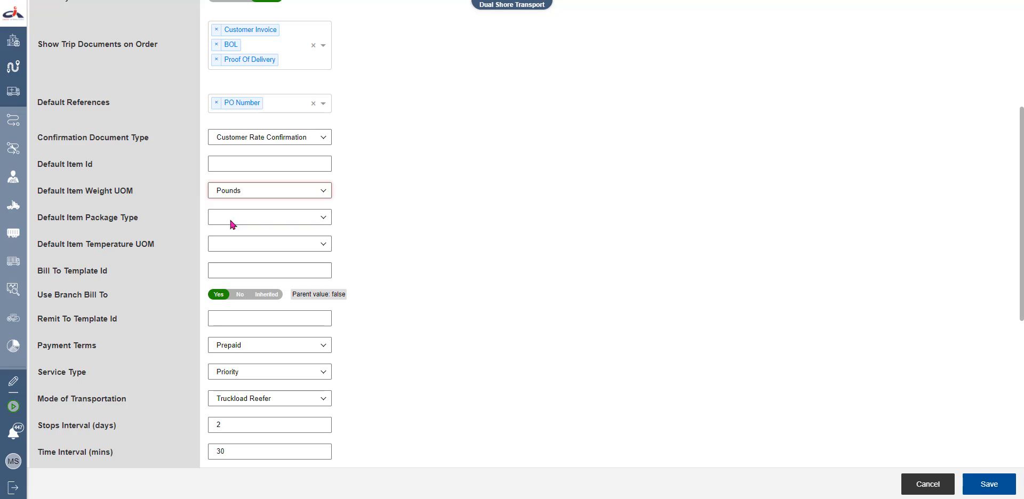
click(167, 190)
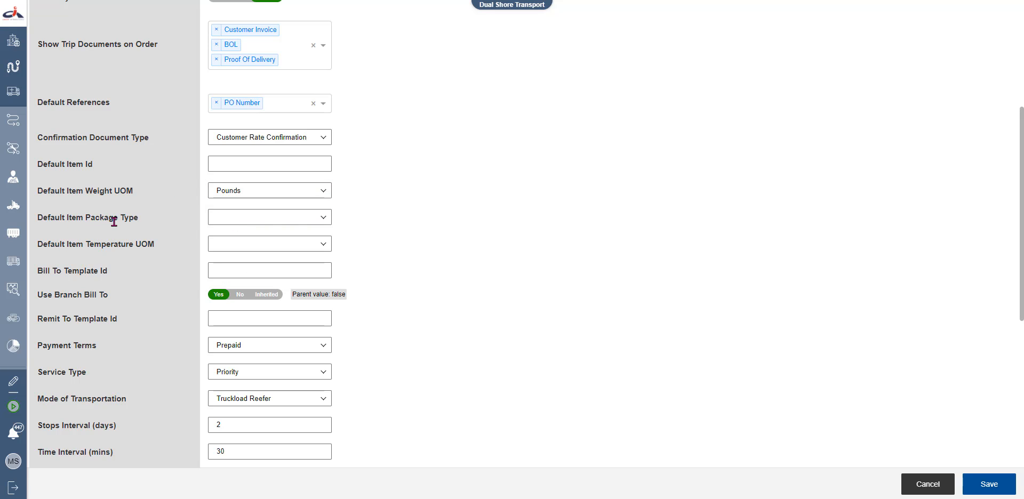
click(238, 221)
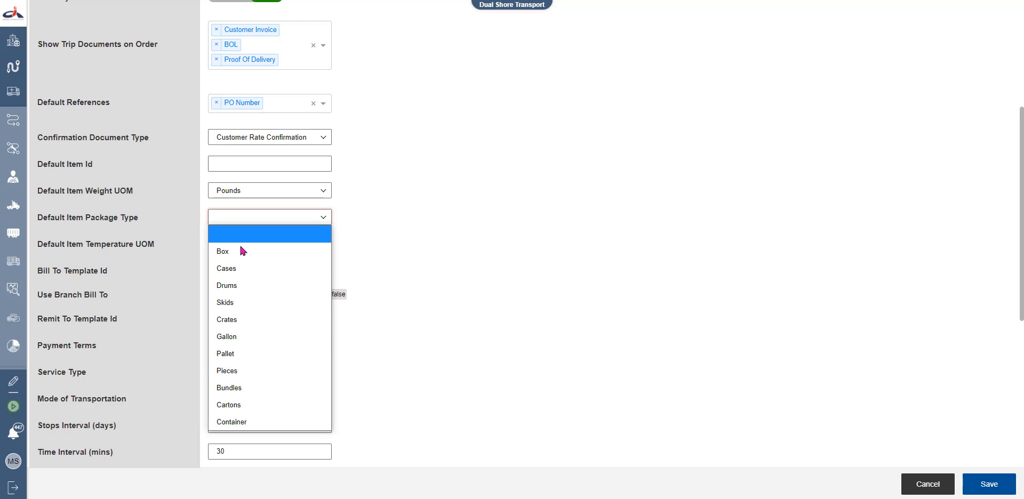
click(247, 354)
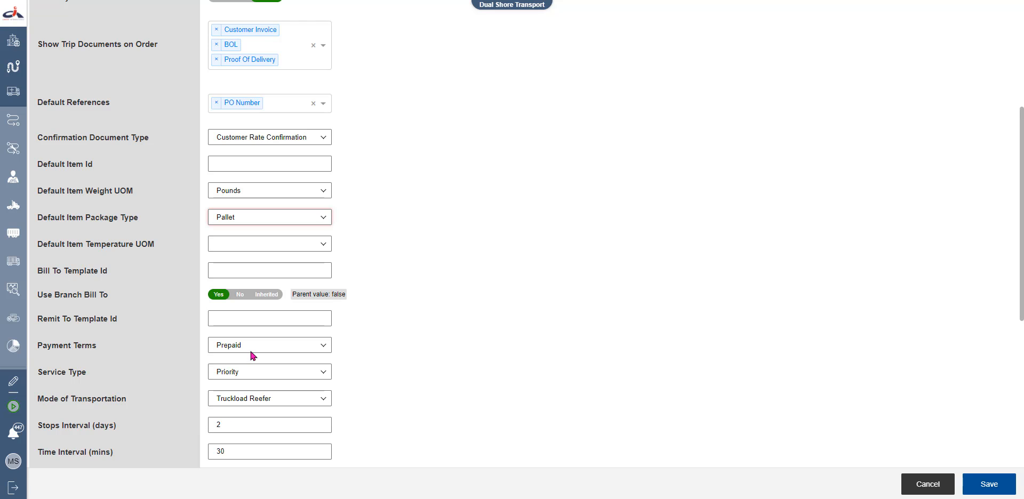
click(393, 272)
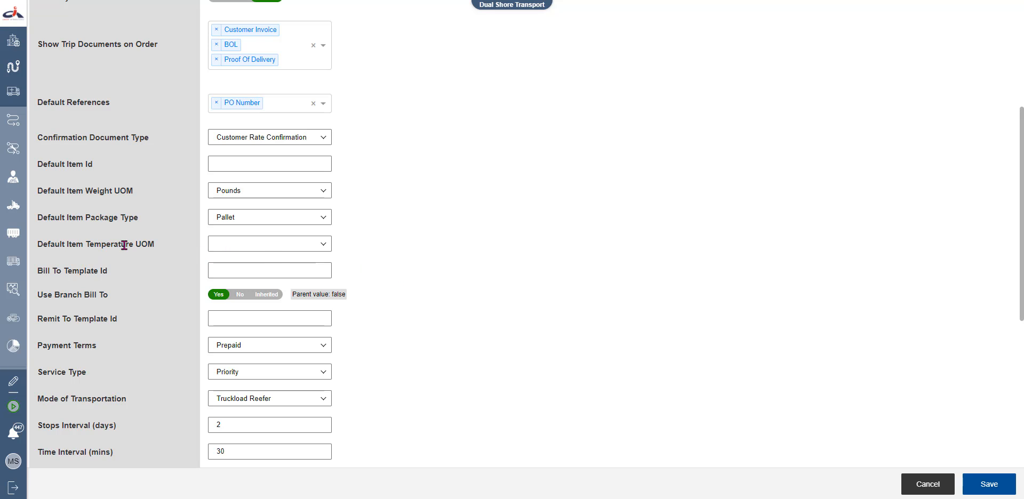
click(217, 243)
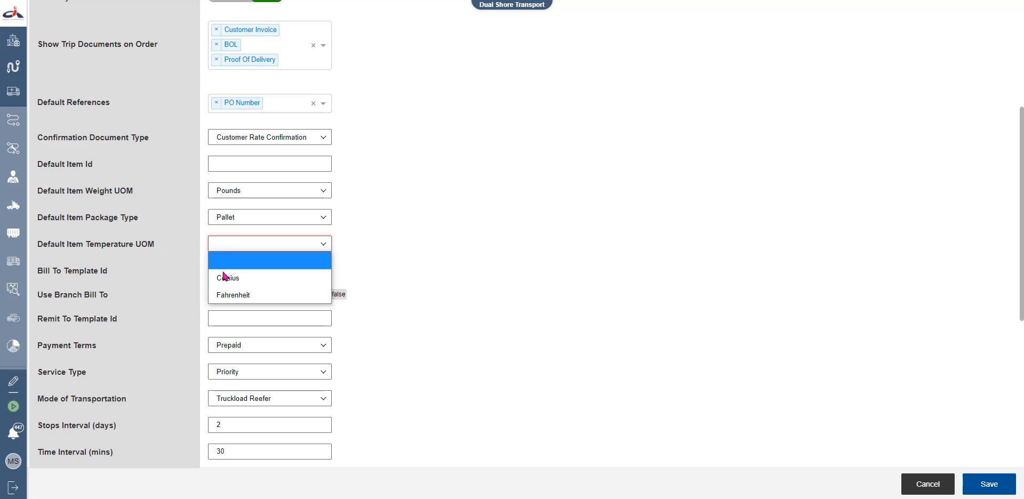
click(224, 295)
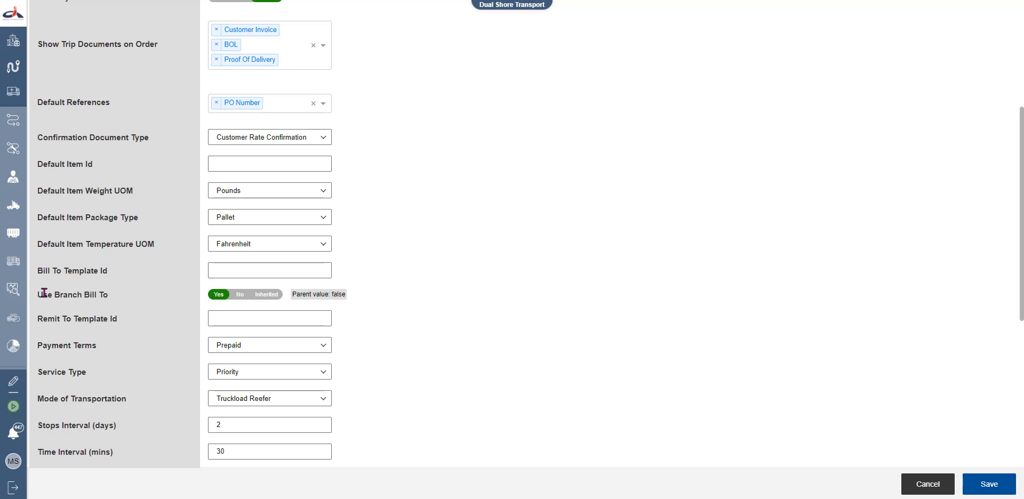
Highlight the Use Branch Bill To setting and scroll further down the settings
drag(39, 294, 111, 291)
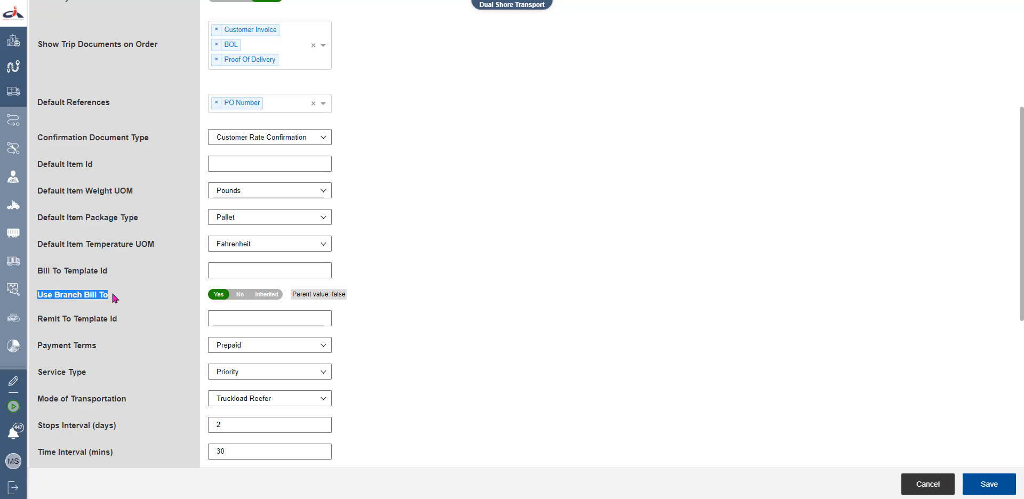
click(111, 291)
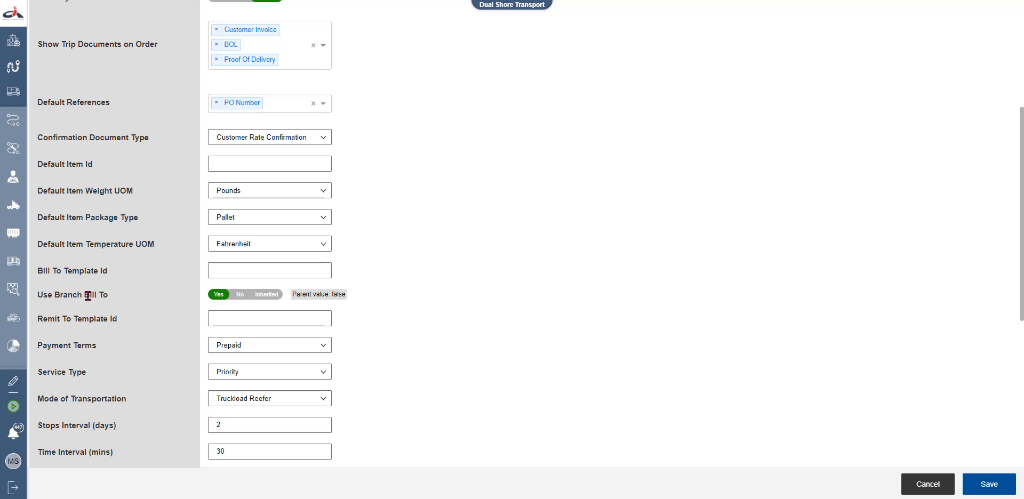
scroll(88, 295, down, 1)
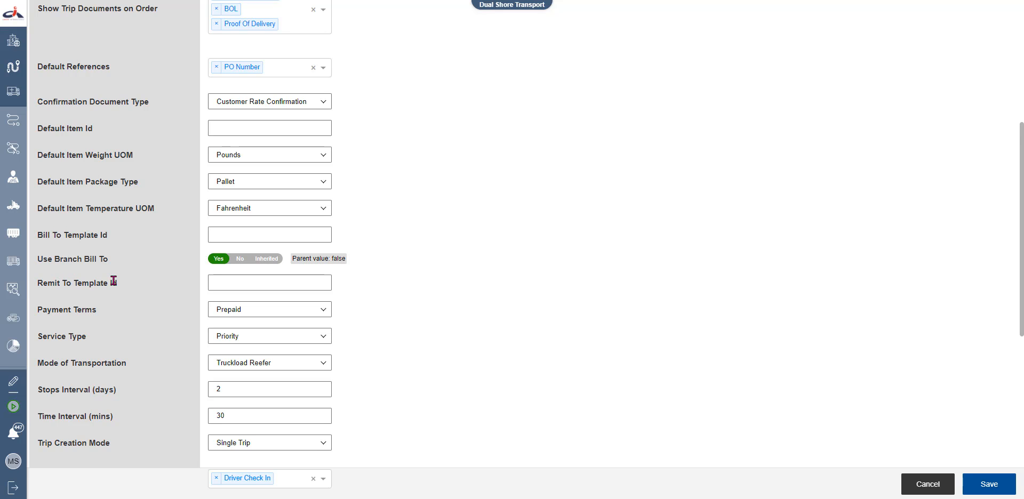
scroll(158, 305, down, 1)
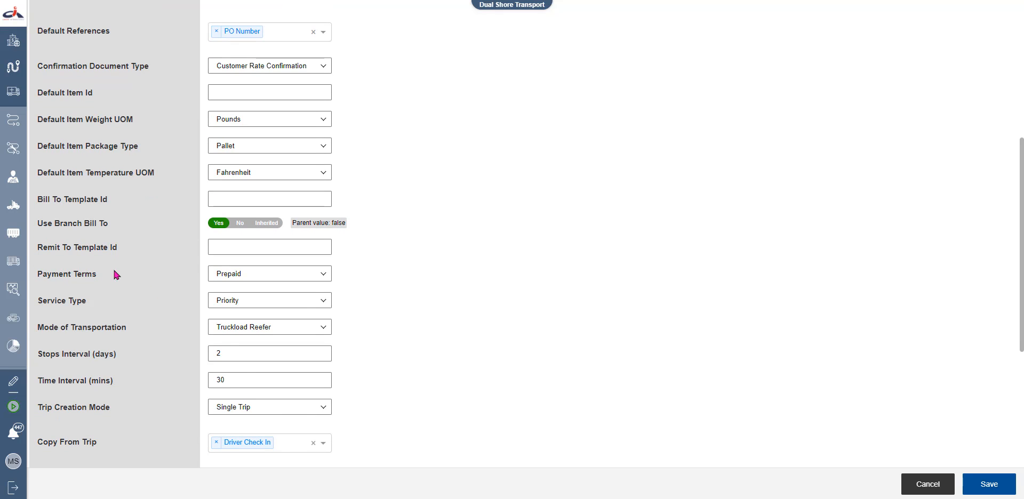
click(265, 274)
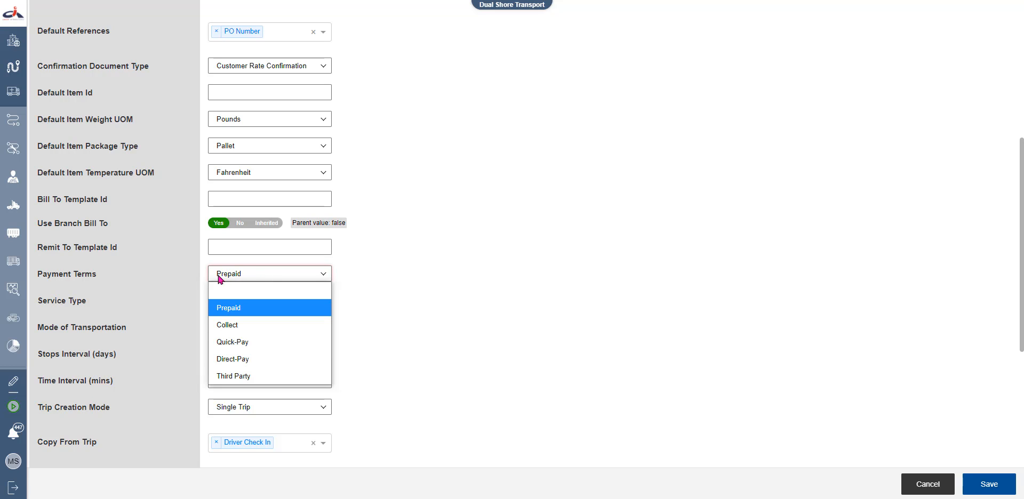
click(189, 273)
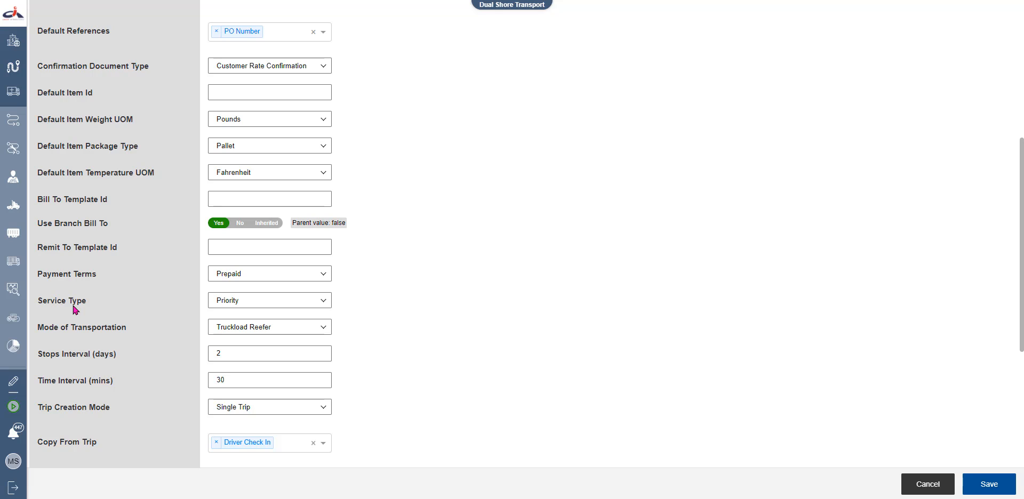
click(230, 302)
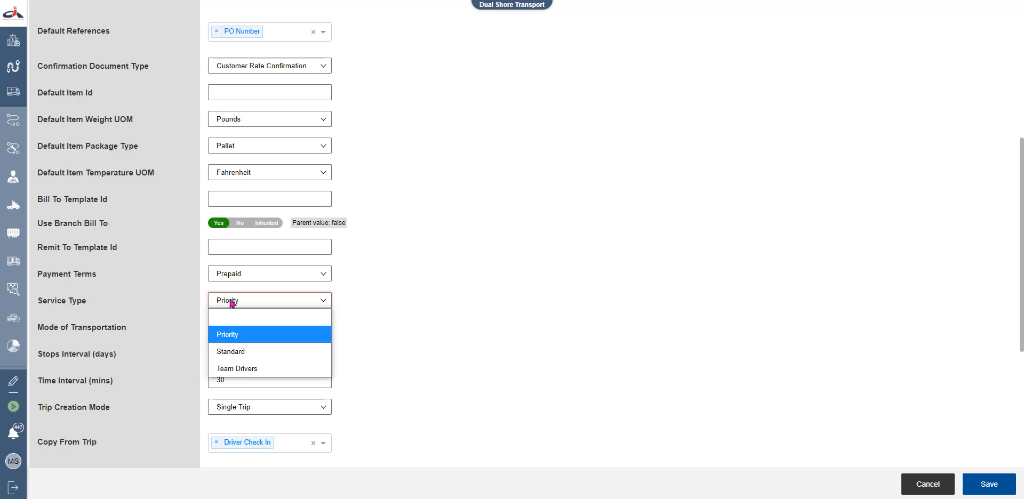
click(178, 297)
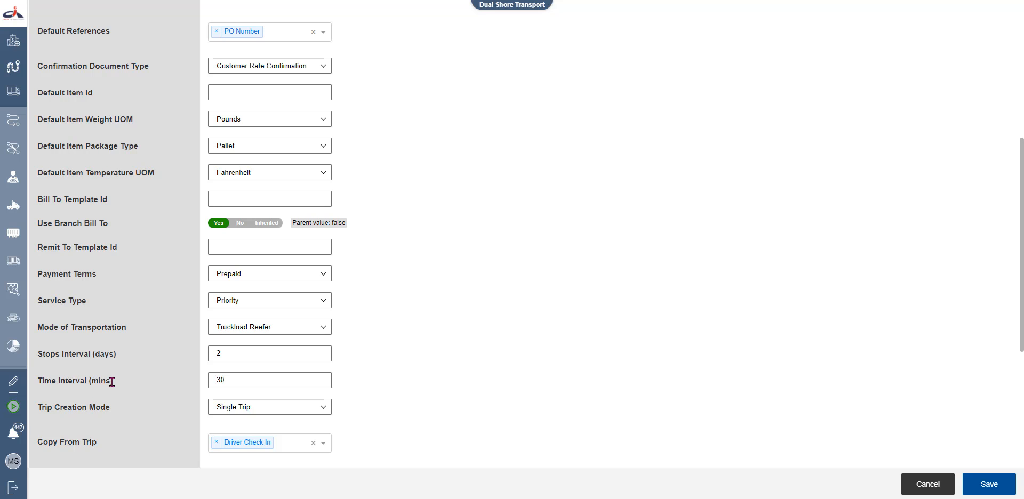
scroll(102, 383, down, 1)
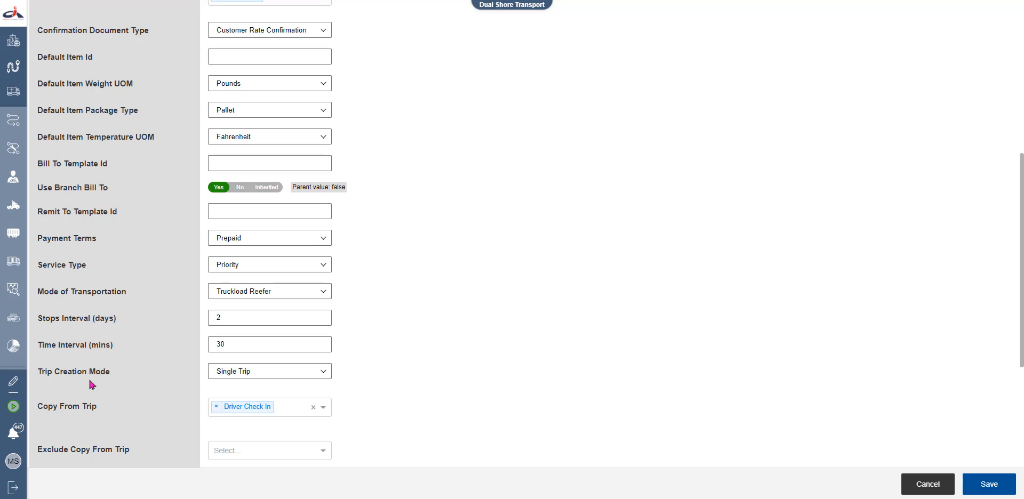
click(269, 373)
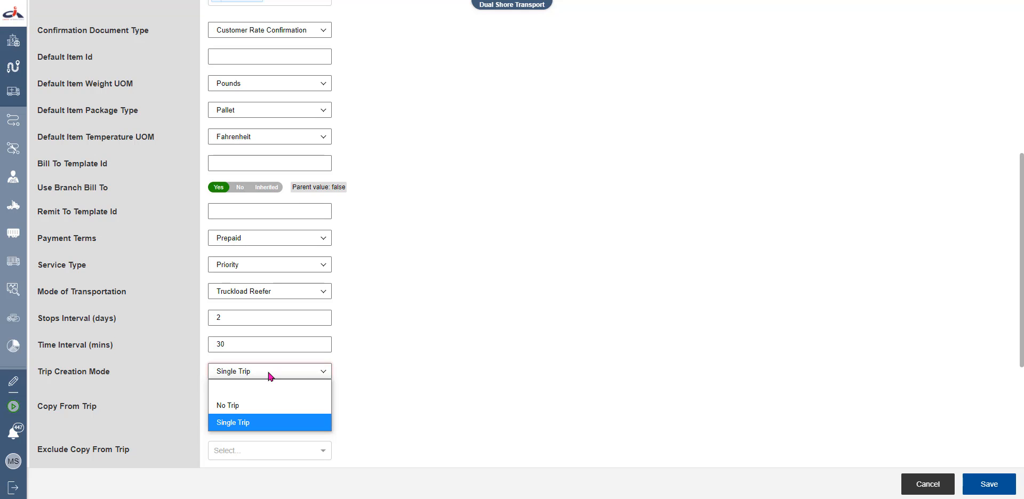
click(382, 371)
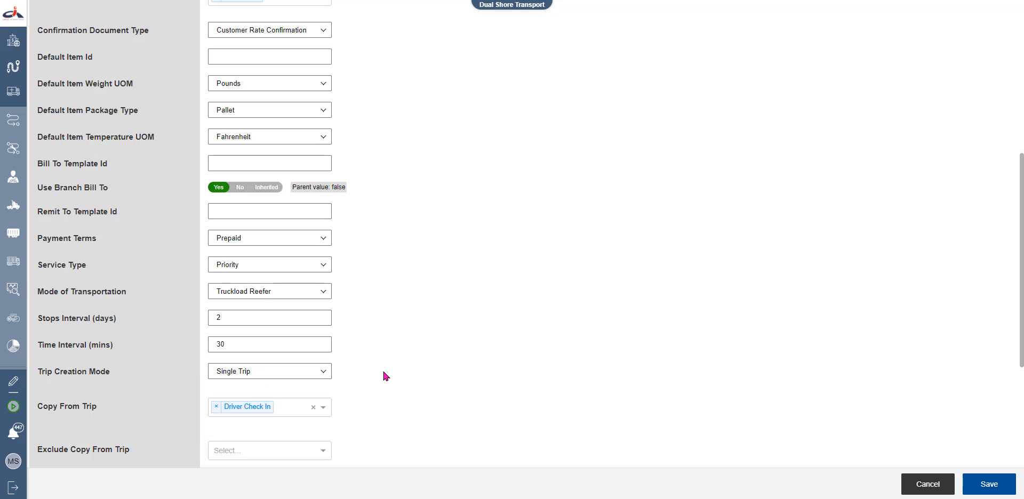
scroll(382, 372, down, 1)
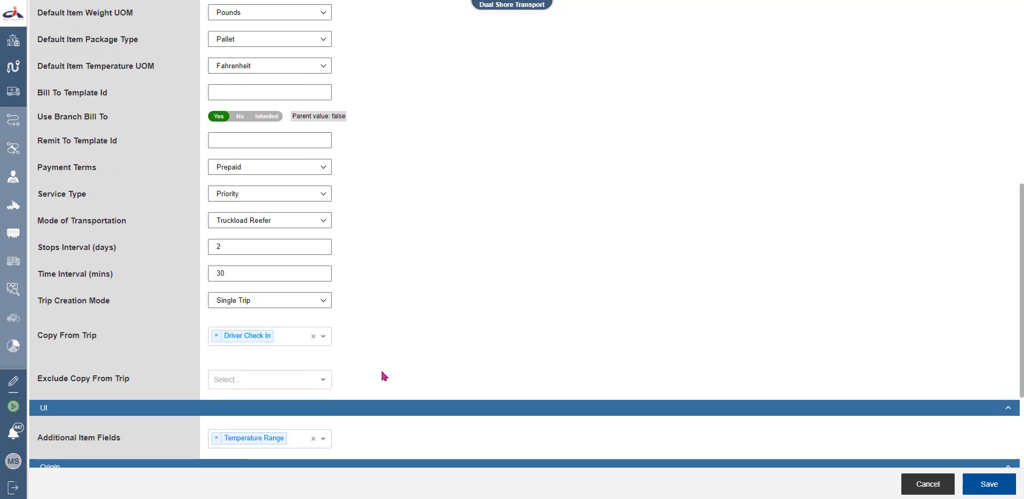
click(323, 336)
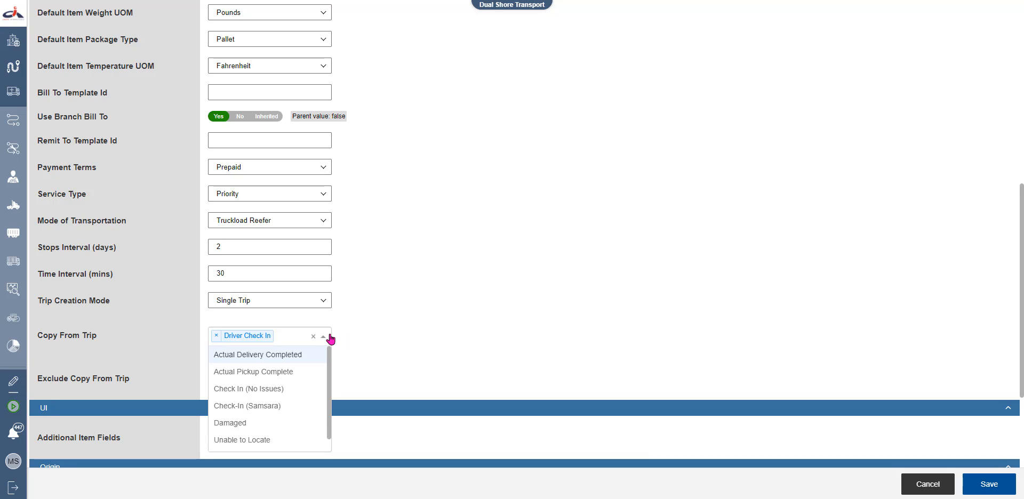
click(362, 336)
click(322, 384)
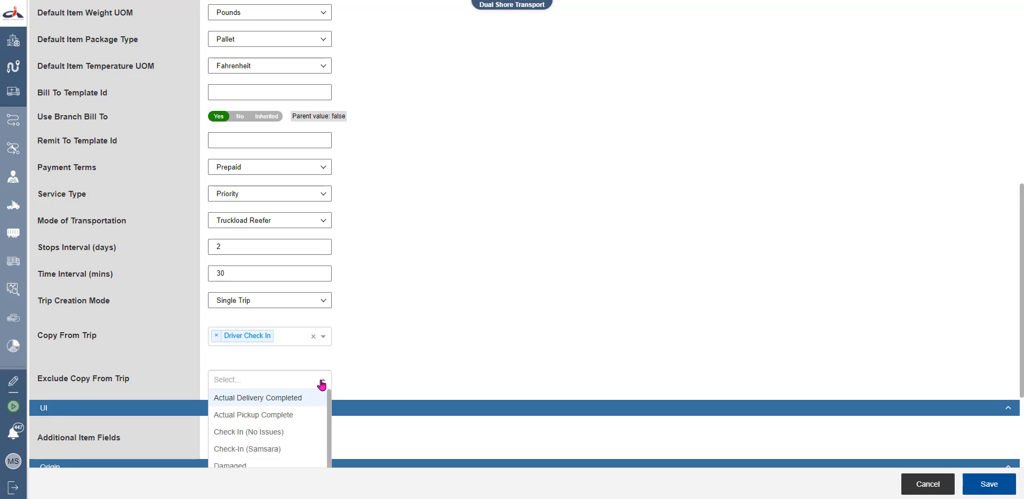
click(361, 368)
scroll(361, 367, down, 4)
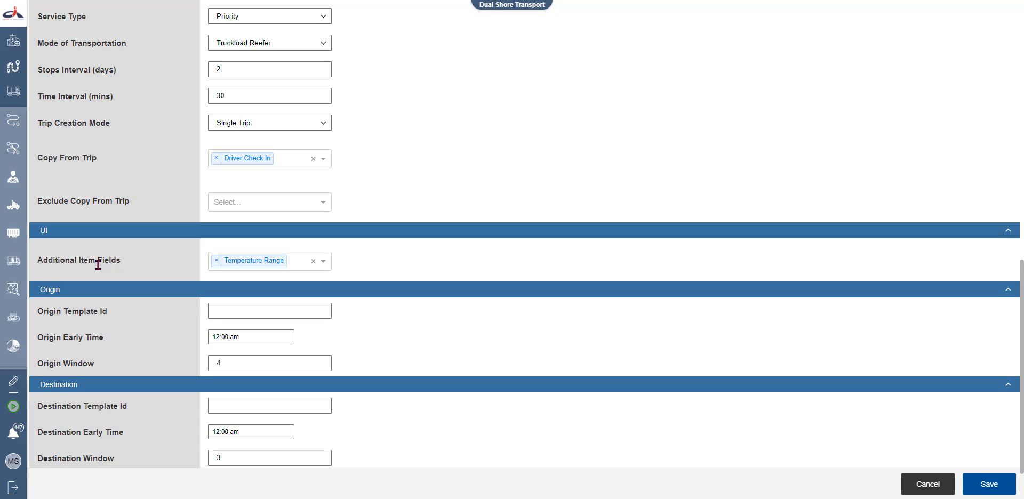
click(323, 262)
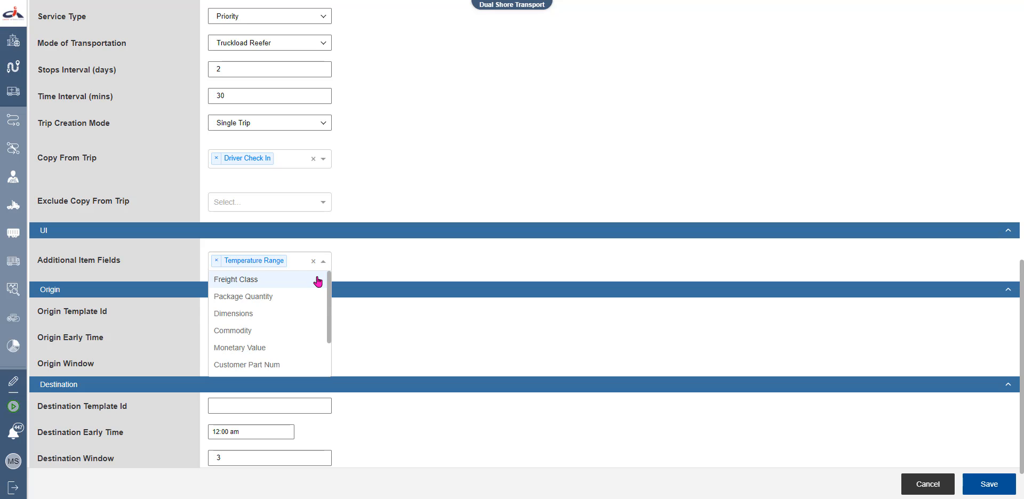
click(322, 280)
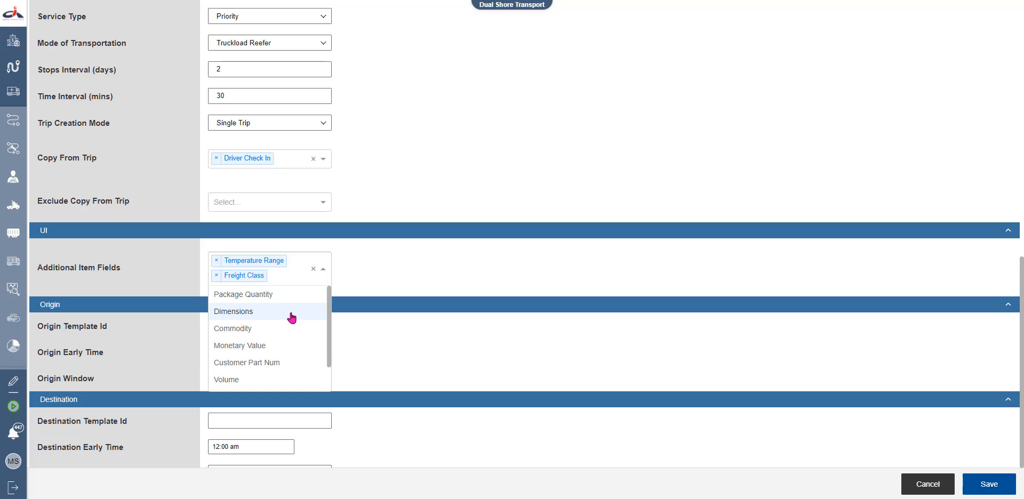
click(288, 345)
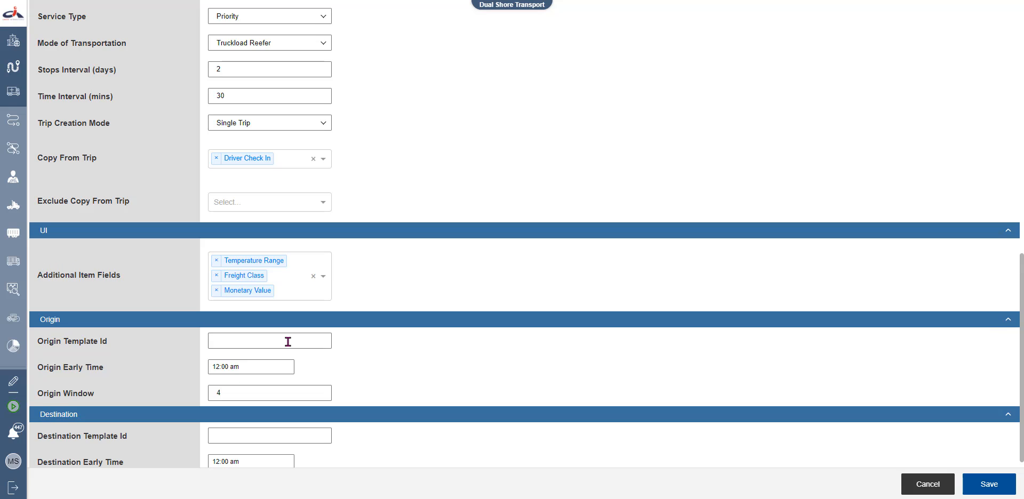
click(216, 290)
click(215, 288)
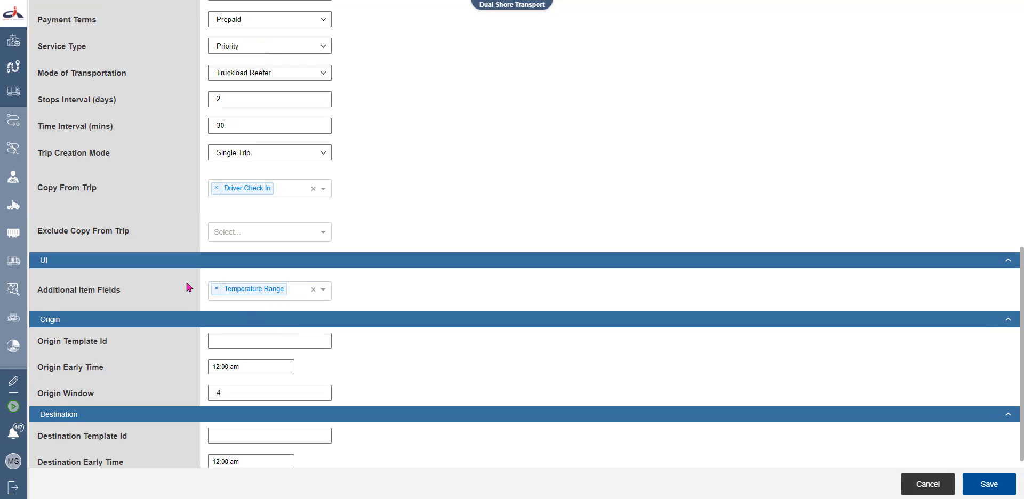
scroll(188, 288, down, 2)
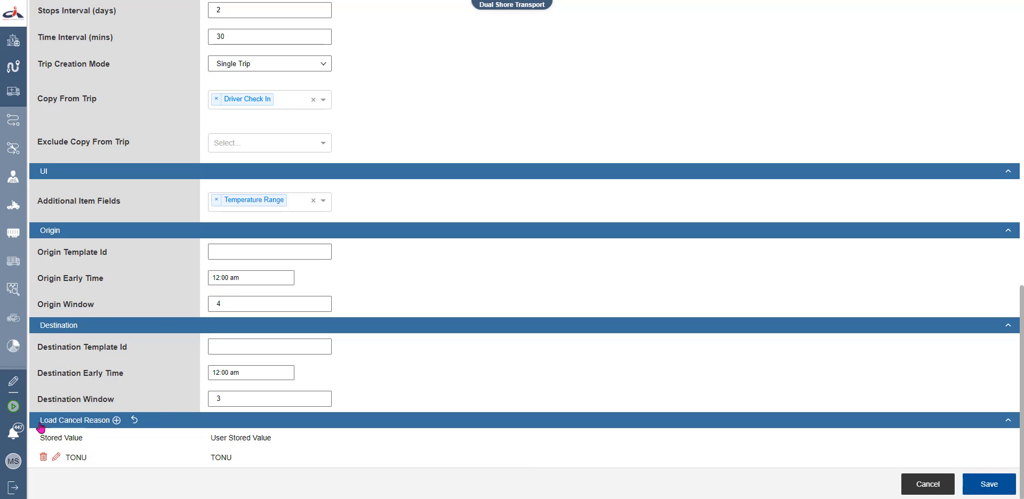
Dismiss an empty Load Cancel Reason form and save the Order configuration with its defaults
click(117, 421)
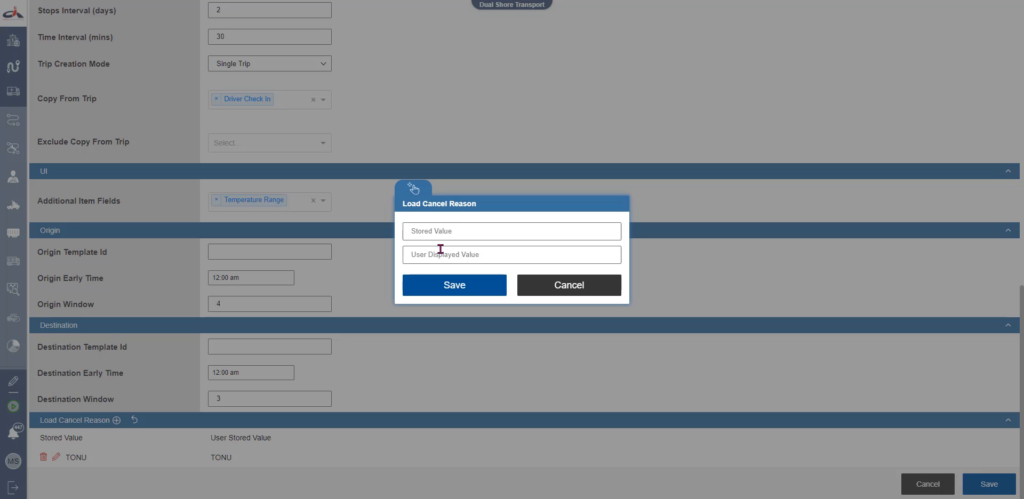
click(495, 286)
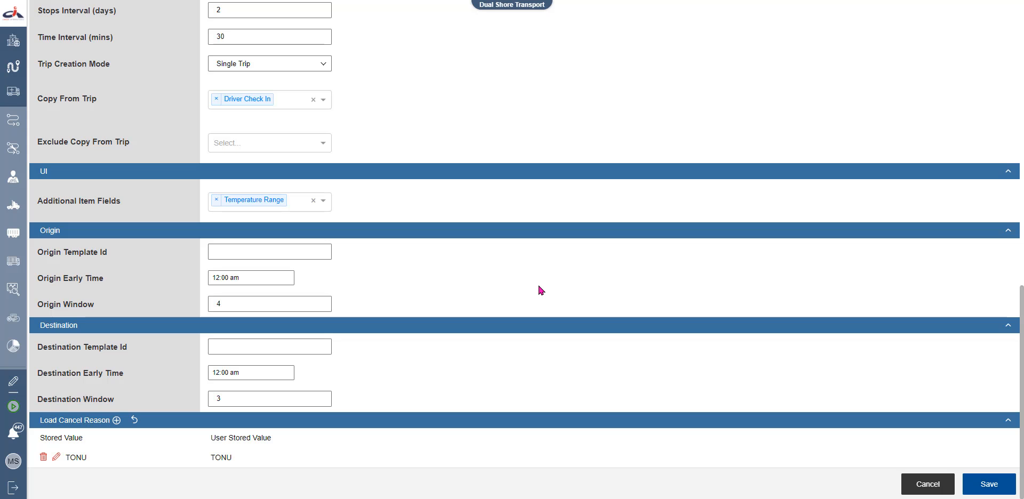
click(990, 485)
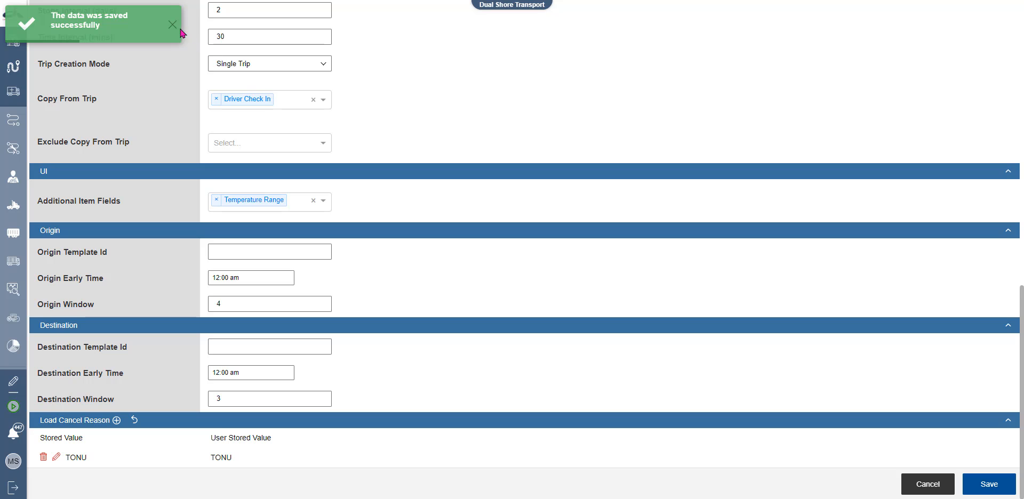
scroll(434, 323, up, 10)
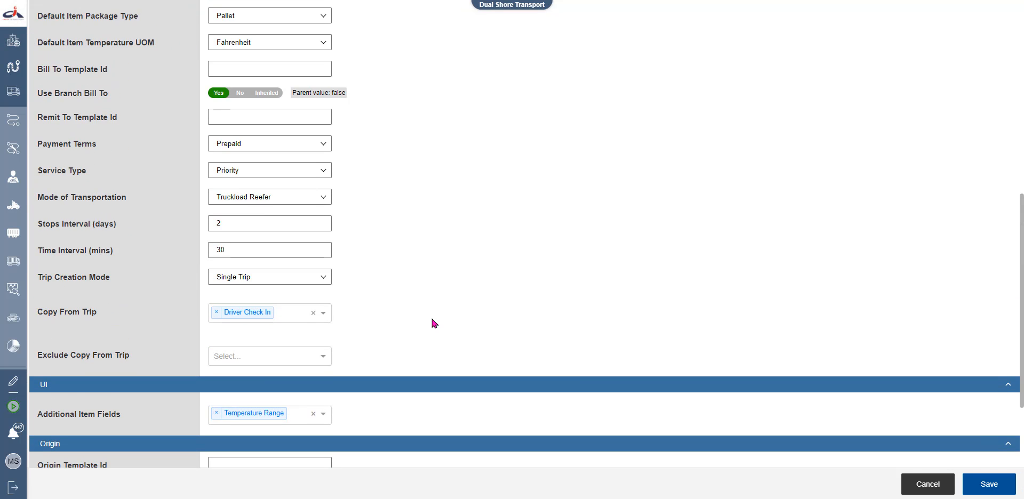
scroll(433, 323, up, 3)
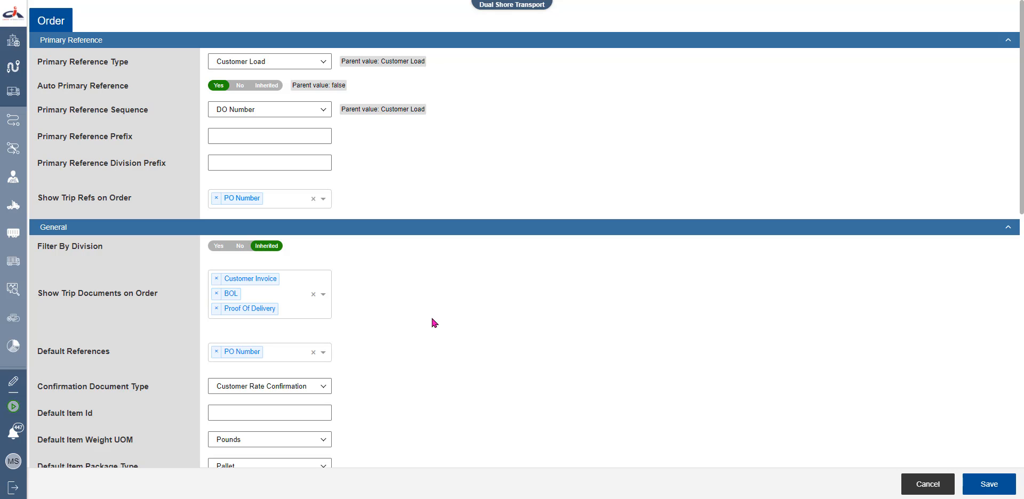
Switch the workspace to Publix under Atlanta Office > Broker Division
click(511, 10)
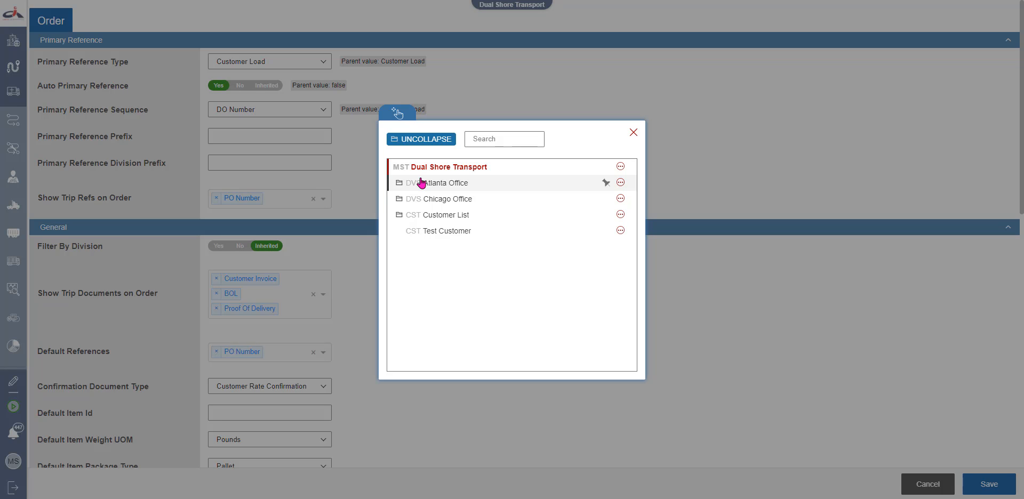
click(400, 184)
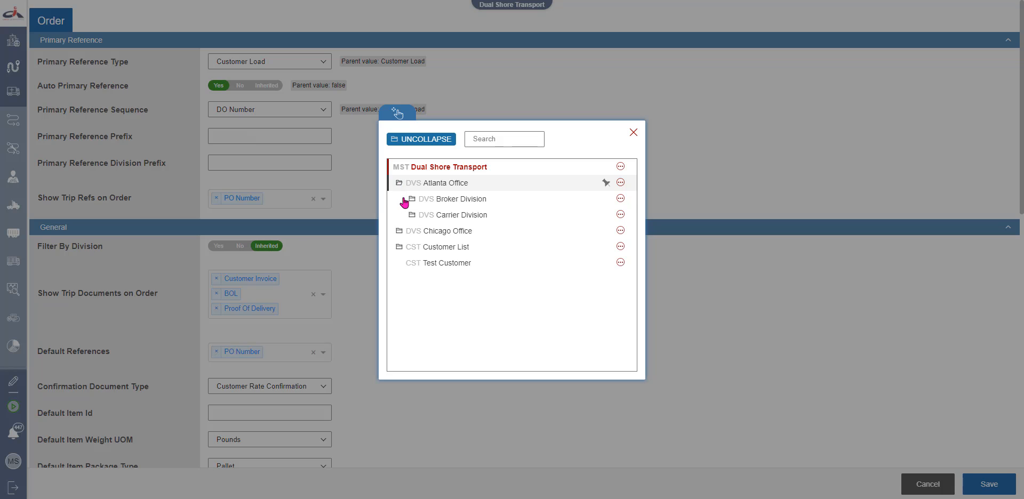
click(412, 200)
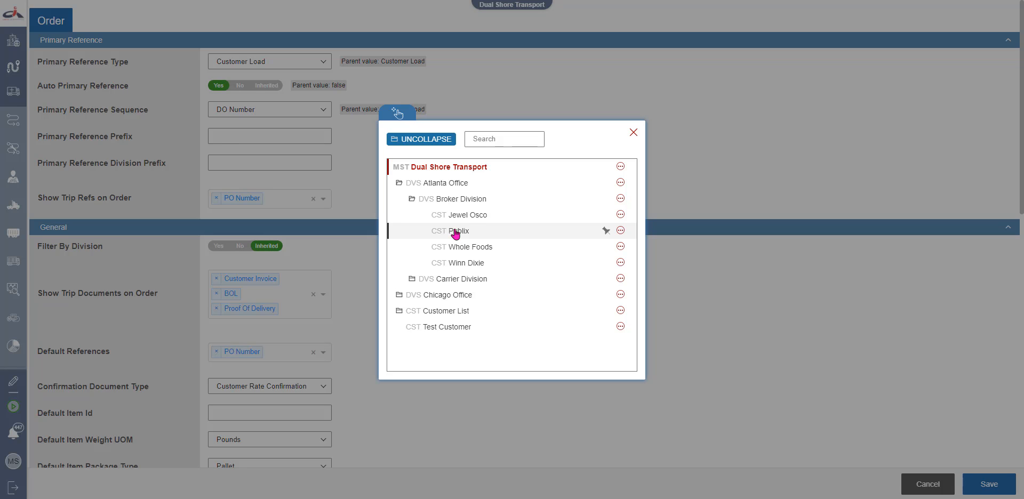
click(454, 233)
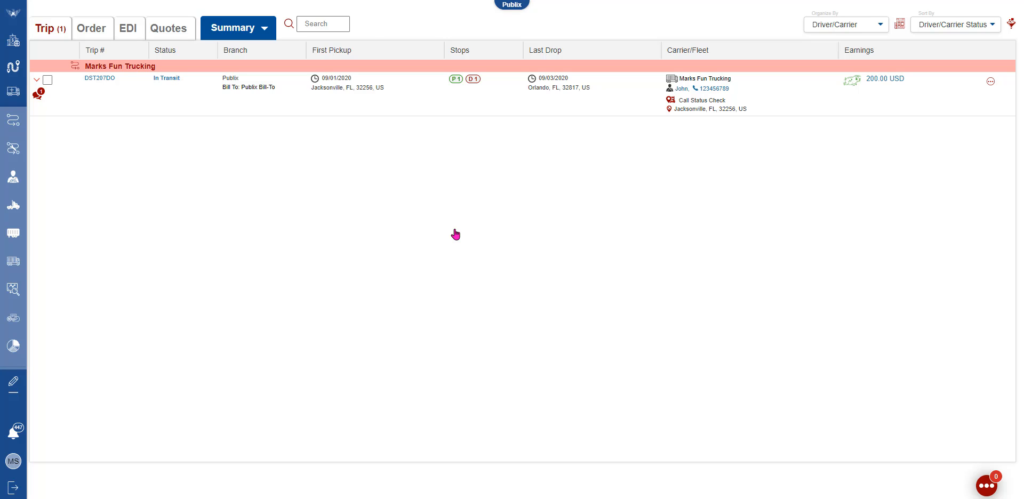
Return to the Dual Shore Transport workspace and open Configurations > General
click(515, 4)
click(458, 167)
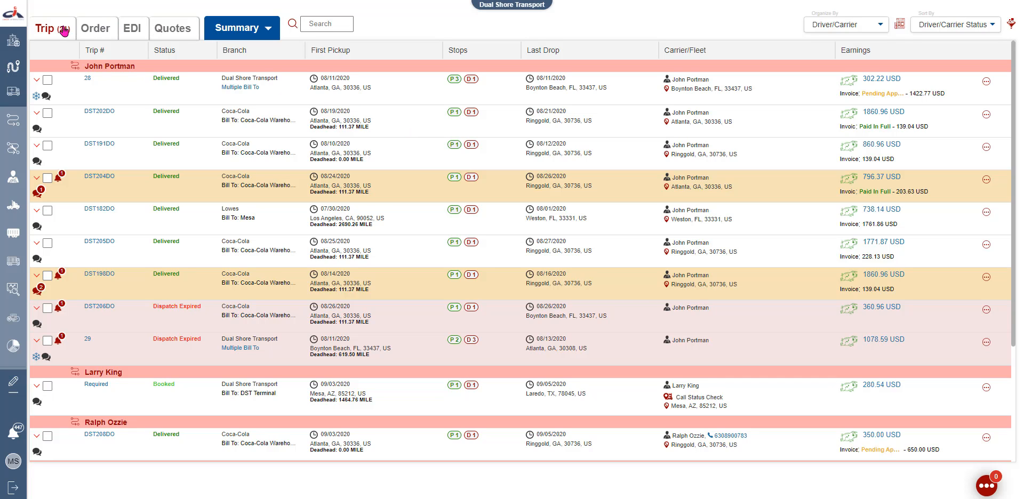
click(17, 17)
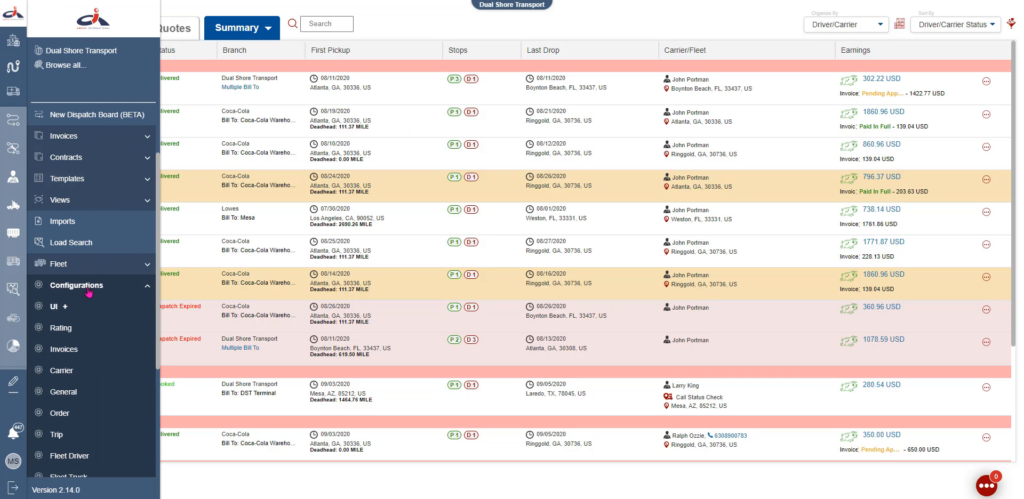
click(69, 392)
Scroll down past Services to the Accessorials table showing ADF Administration Fee and BLW Blanket Wrap
scroll(68, 392, down, 1)
scroll(67, 390, down, 10)
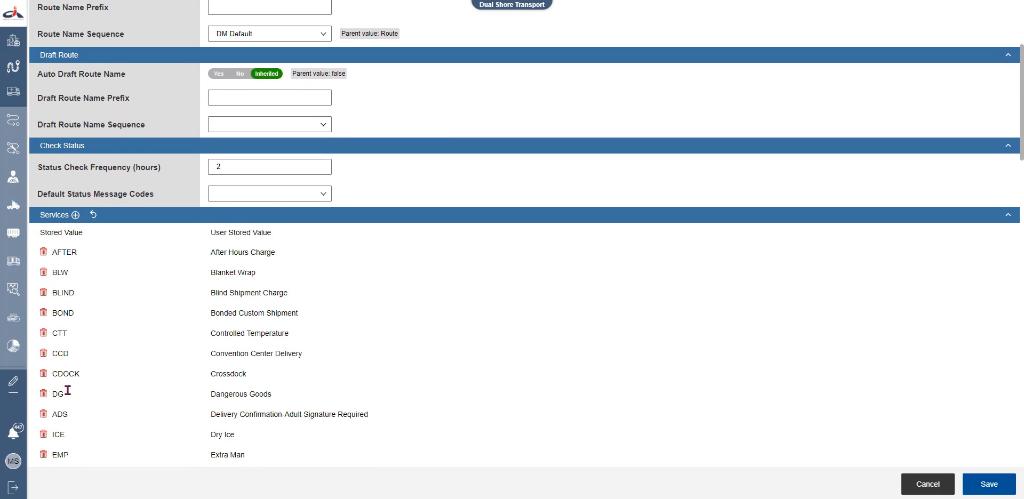
scroll(68, 390, down, 4)
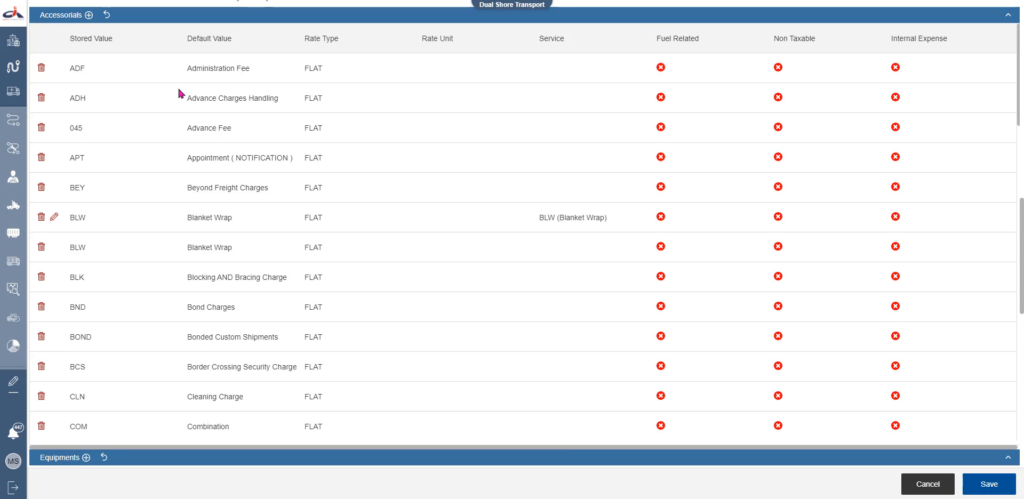
Add a new accessorial with 'Lumper Fee' as both the stored and default value
click(89, 15)
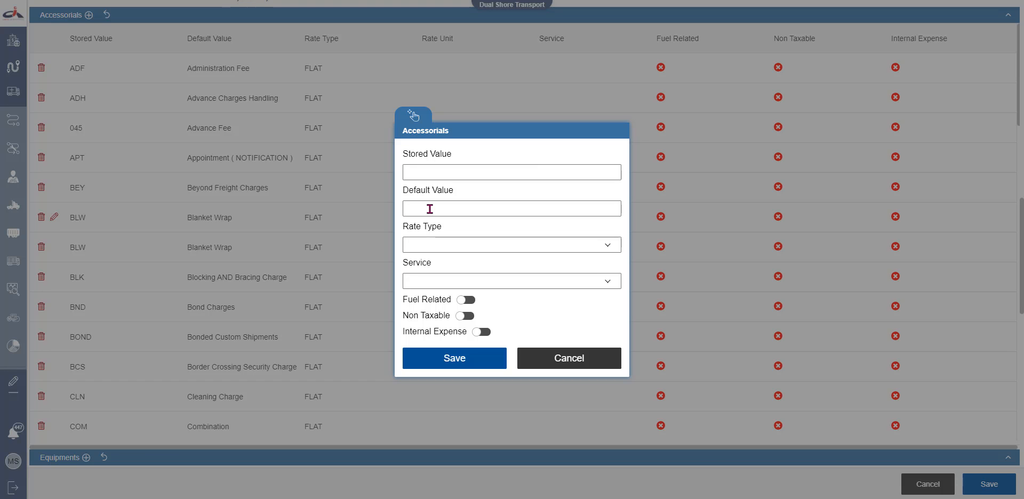
click(438, 170)
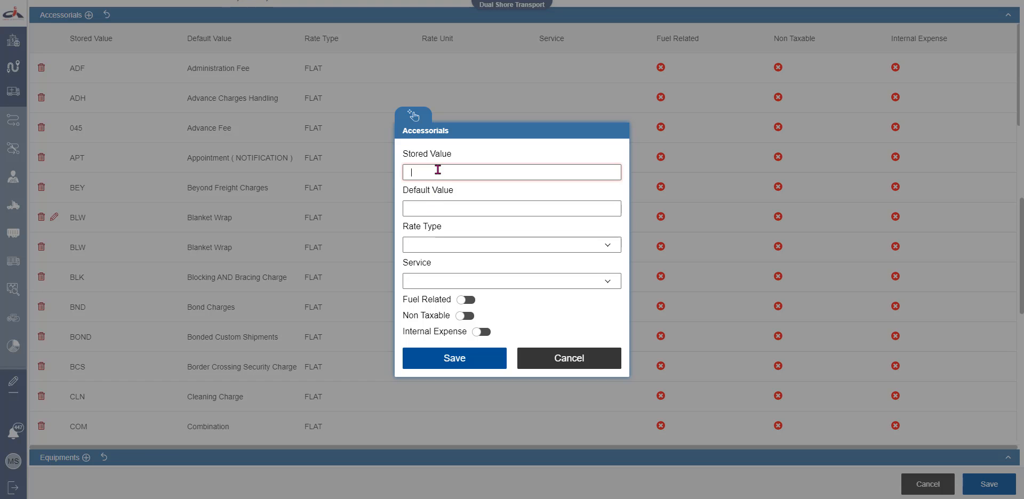
text(Lumper Fee)
key(Tab)
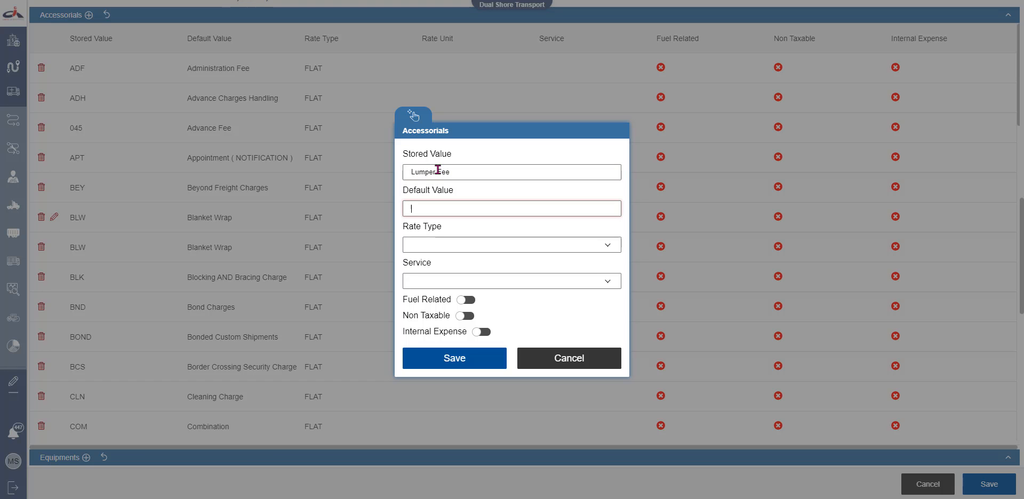
text(Lumper Fee)
Set rate type Line Haul, rate unit Percent, link the After Hours Charge service, and save
click(446, 248)
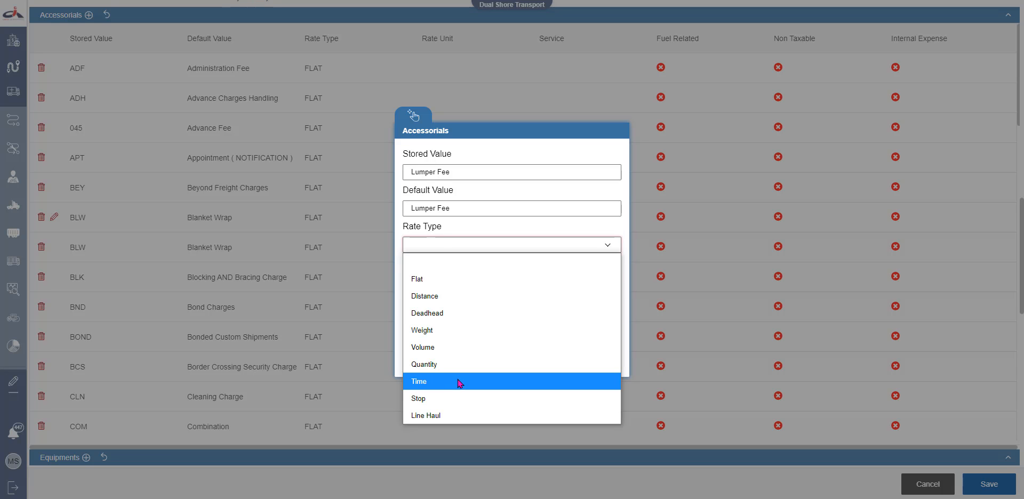
click(454, 281)
click(464, 246)
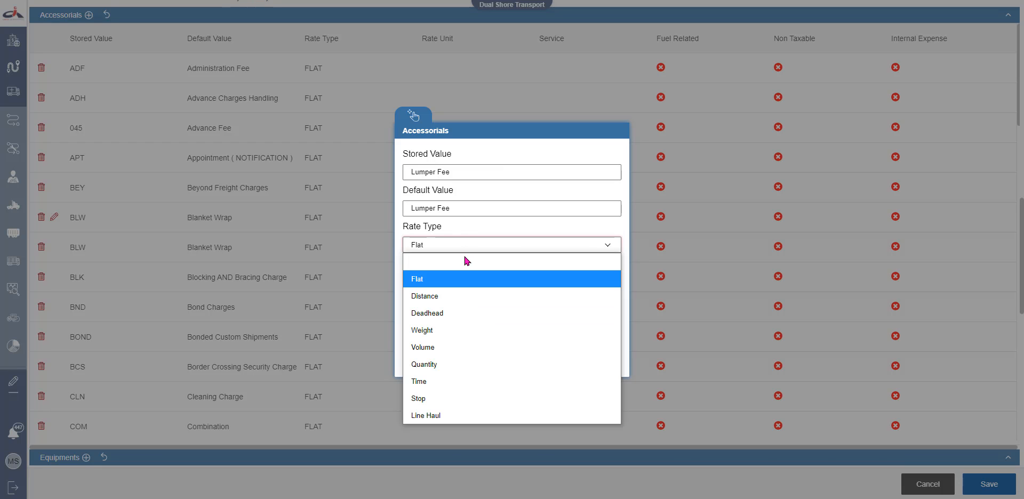
click(433, 417)
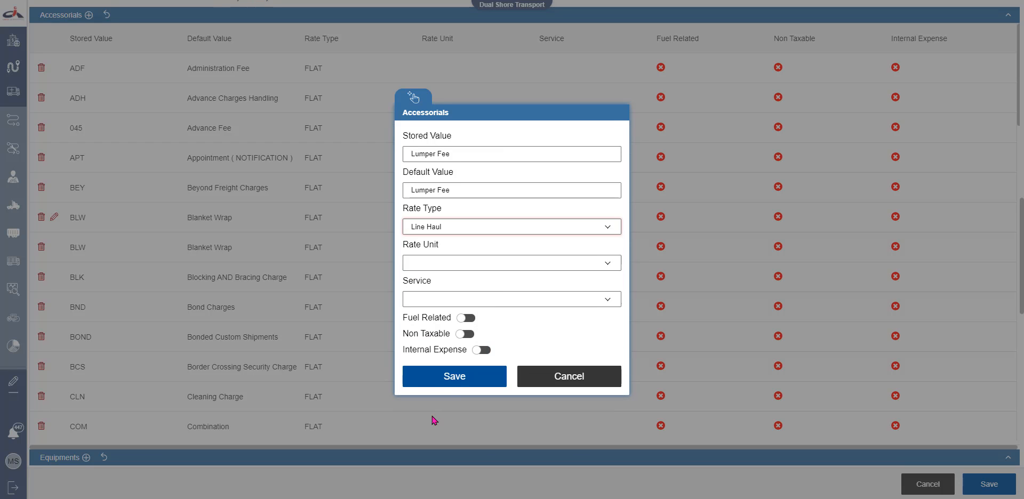
click(441, 269)
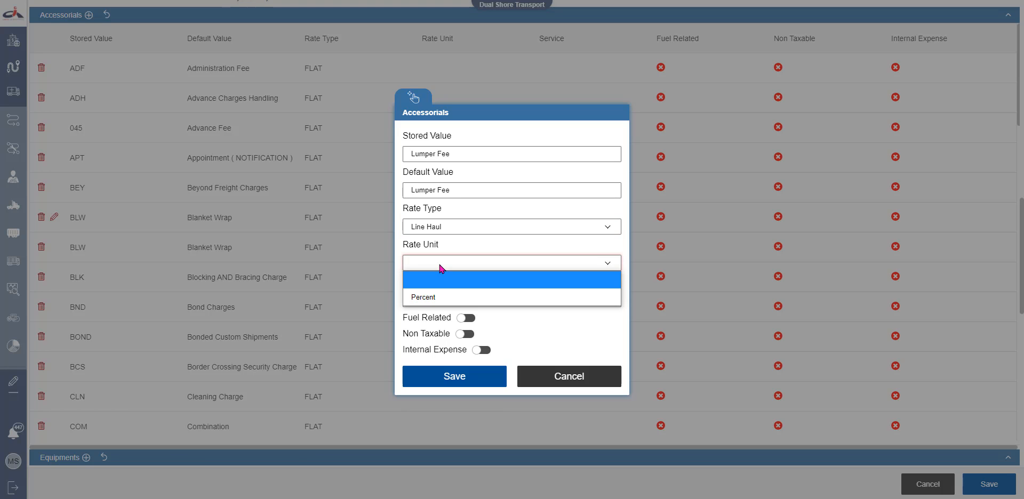
click(433, 297)
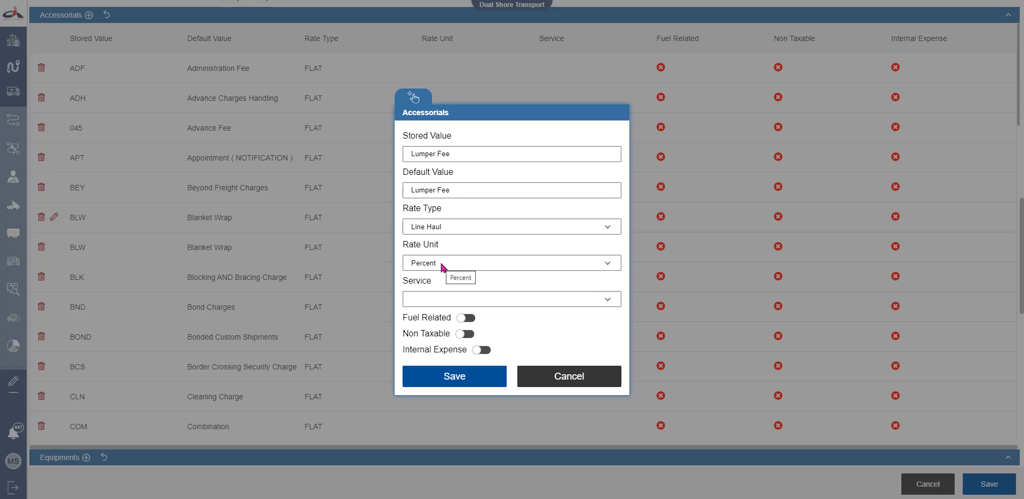
click(437, 295)
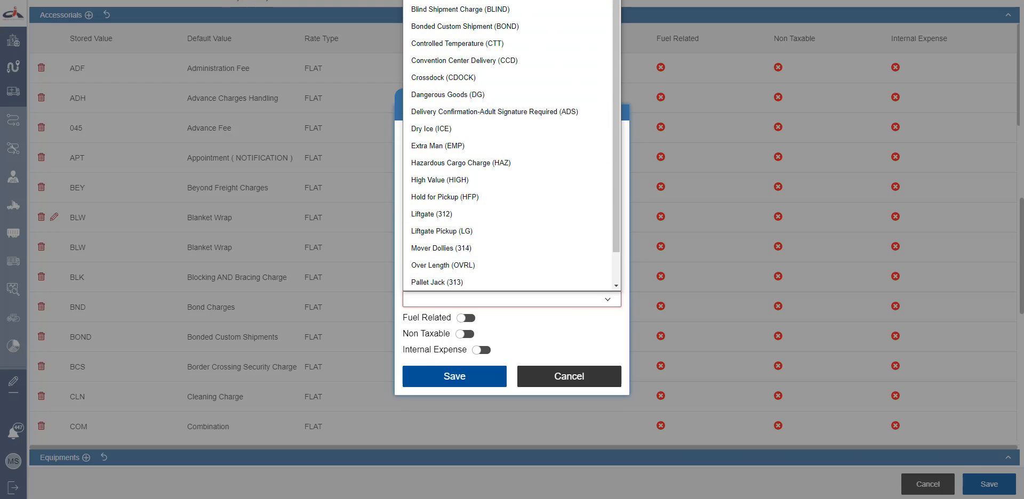
click(445, 1)
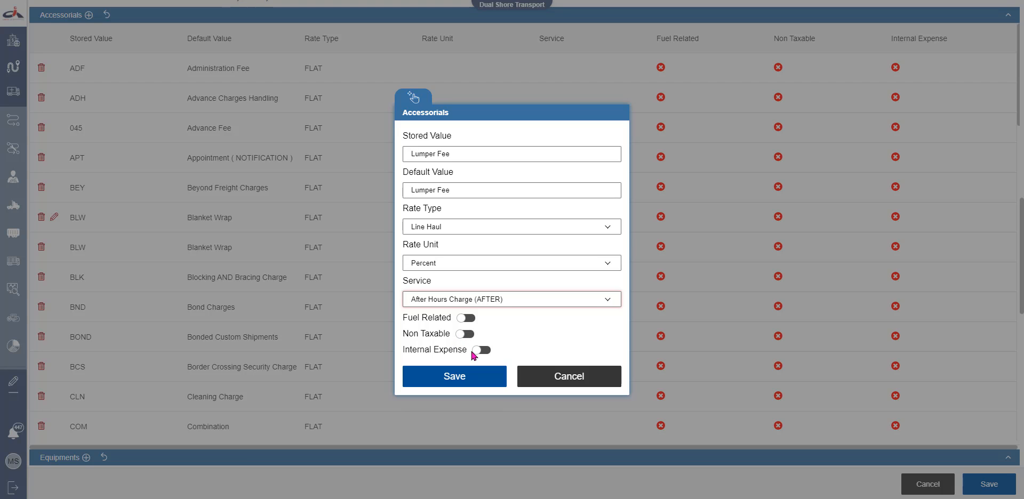
click(474, 384)
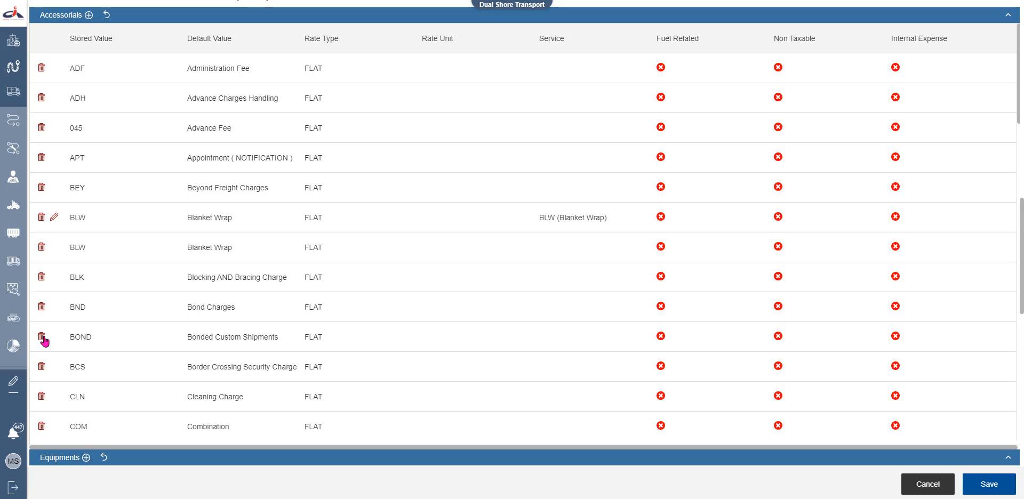
Delete the BOND Bonded Custom Shipments accessorial and return up to the Services list
click(41, 337)
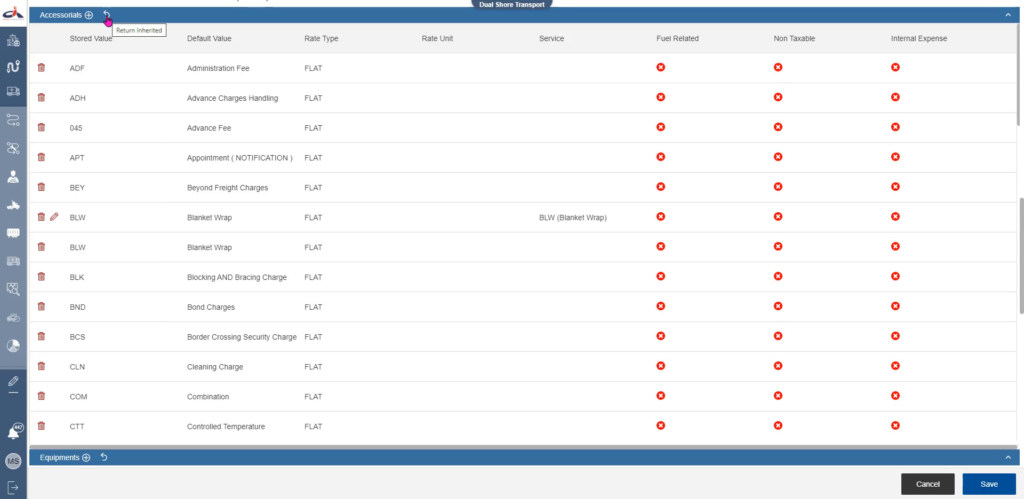
scroll(158, 82, up, 10)
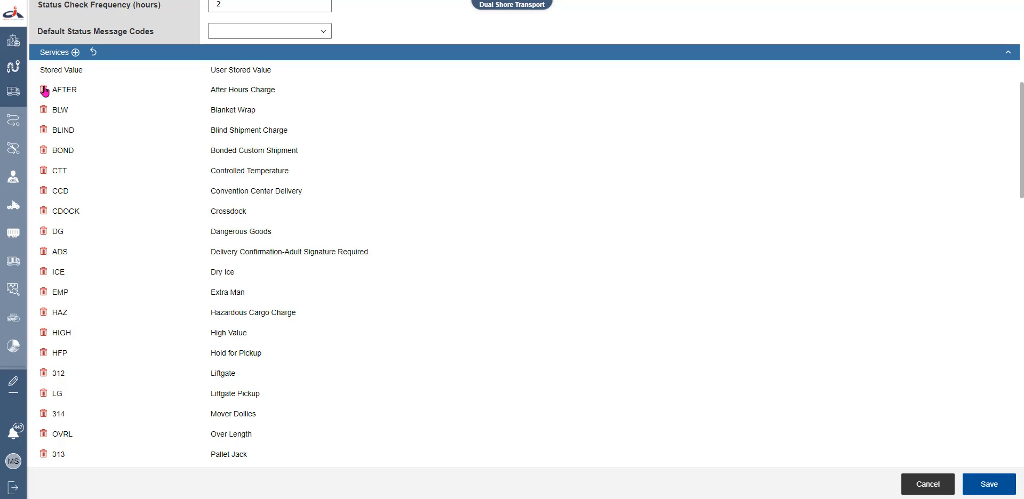
click(75, 53)
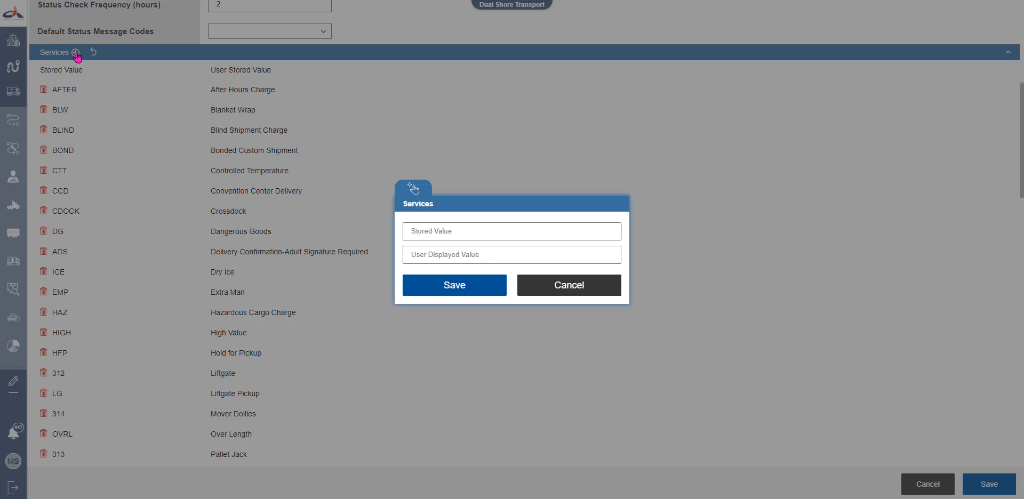
click(591, 294)
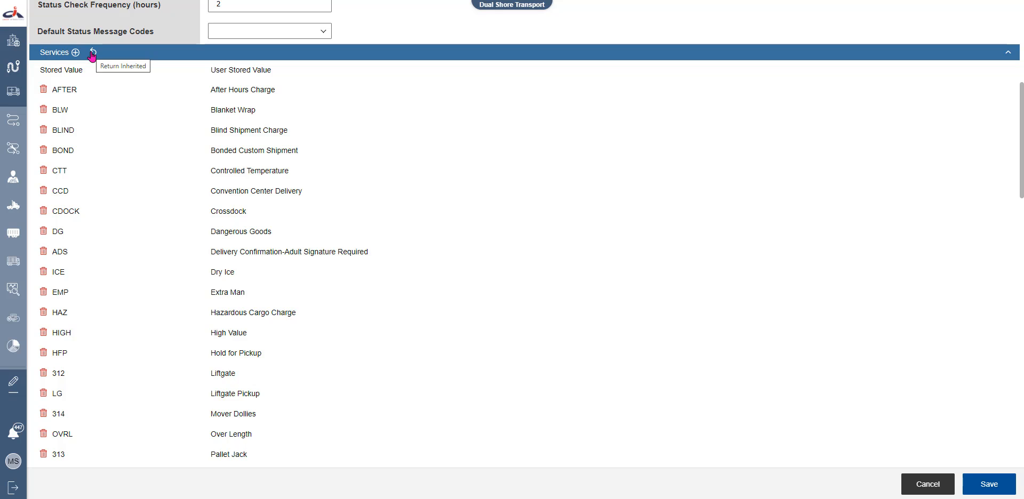
scroll(157, 277, down, 1)
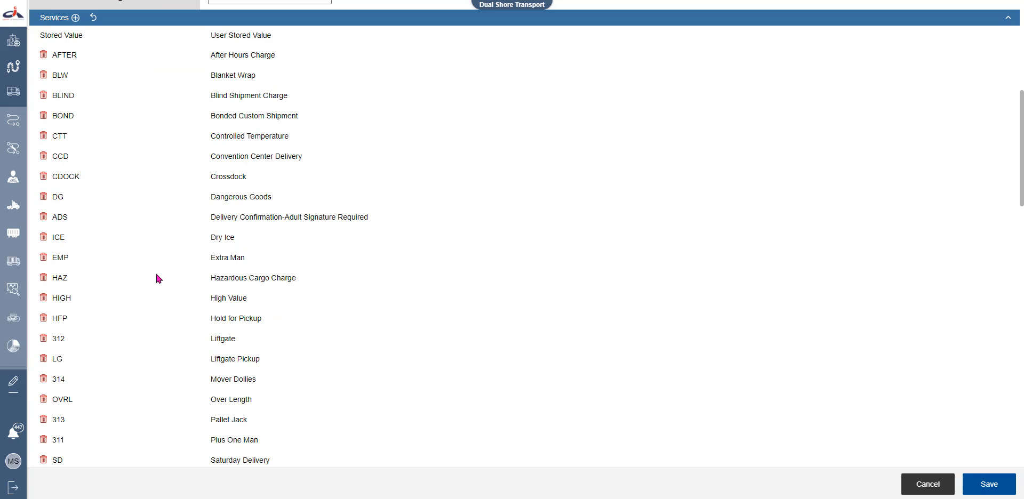
scroll(156, 275, down, 18)
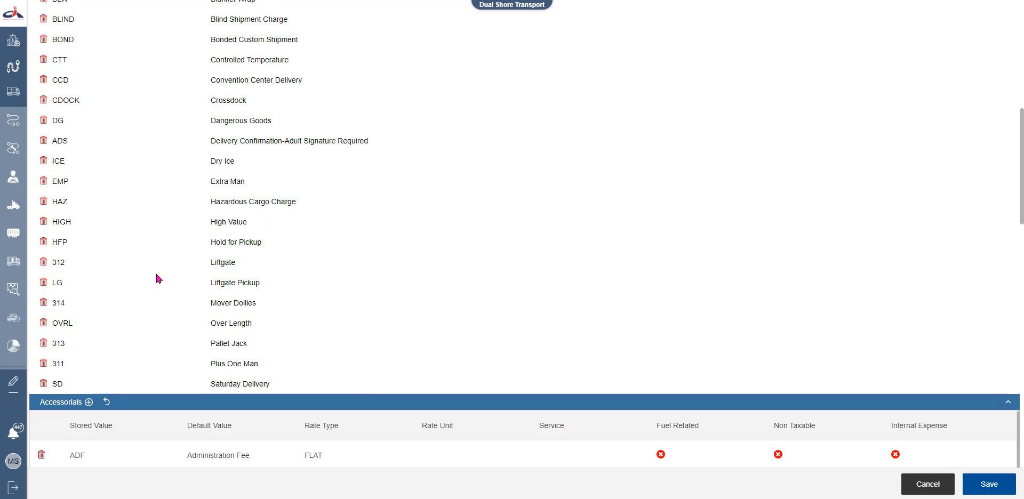
scroll(156, 275, down, 2)
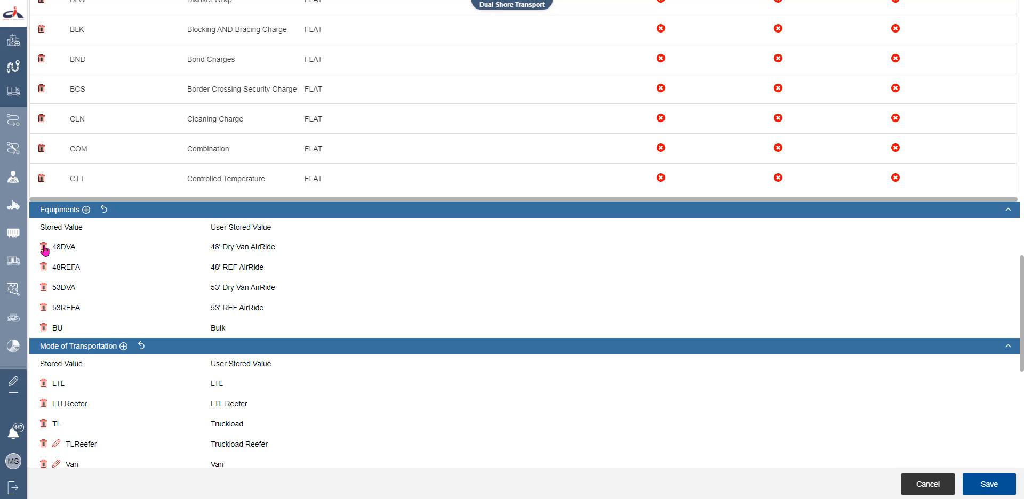
click(86, 209)
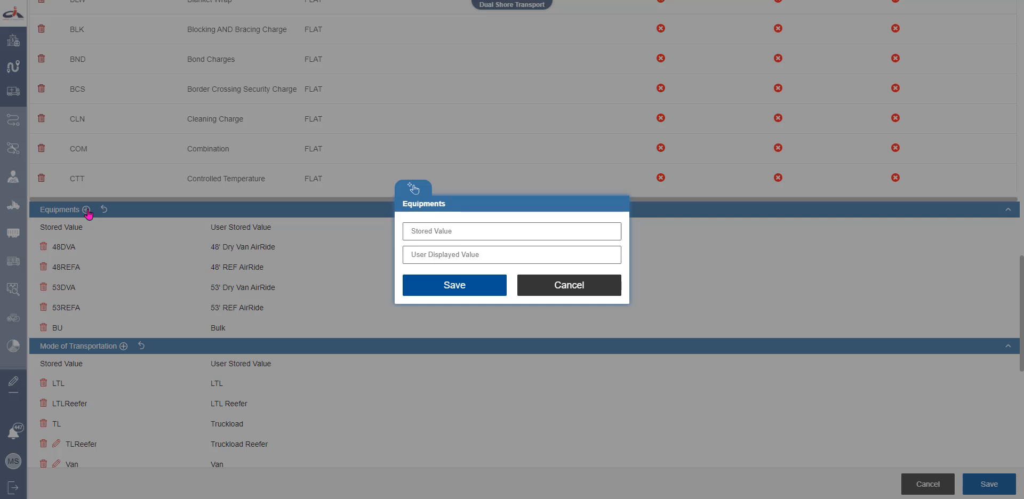
click(530, 284)
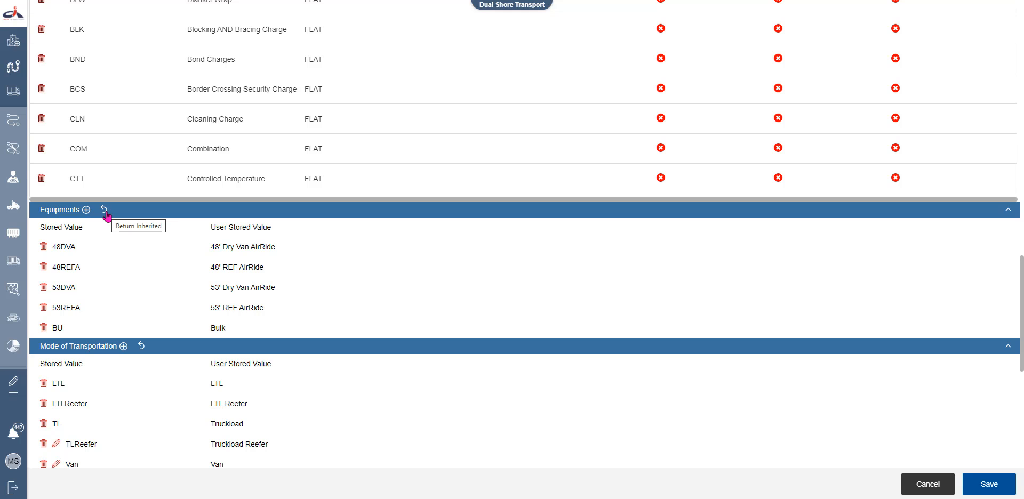
scroll(163, 251, down, 3)
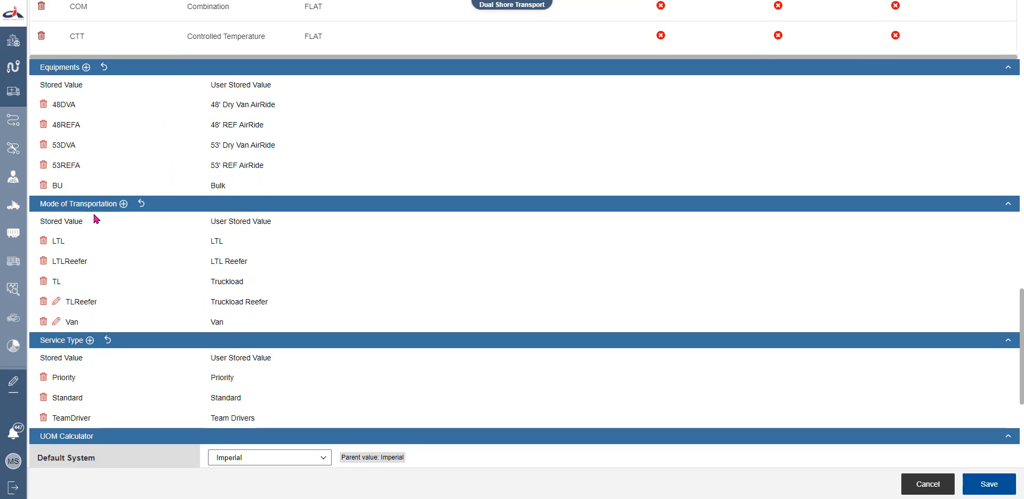
scroll(131, 206, down, 2)
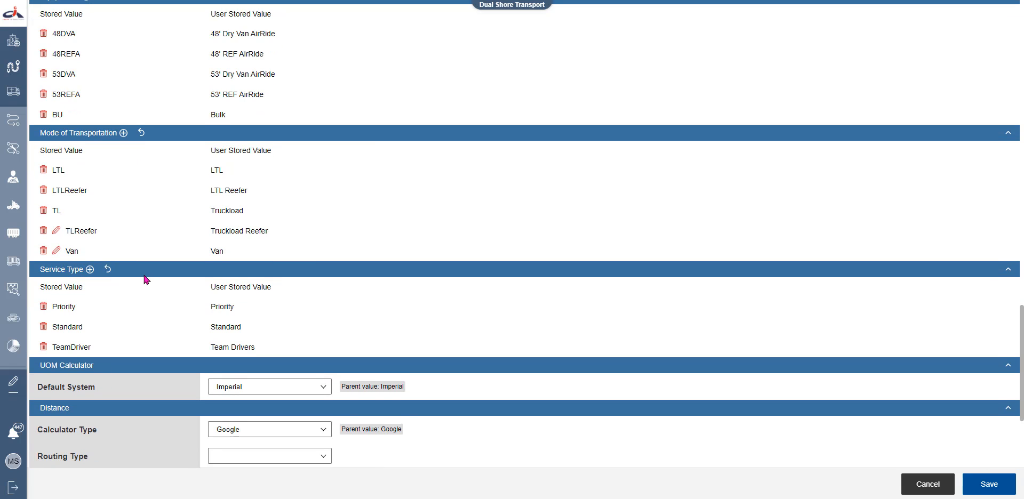
scroll(144, 277, down, 2)
scroll(180, 238, up, 4)
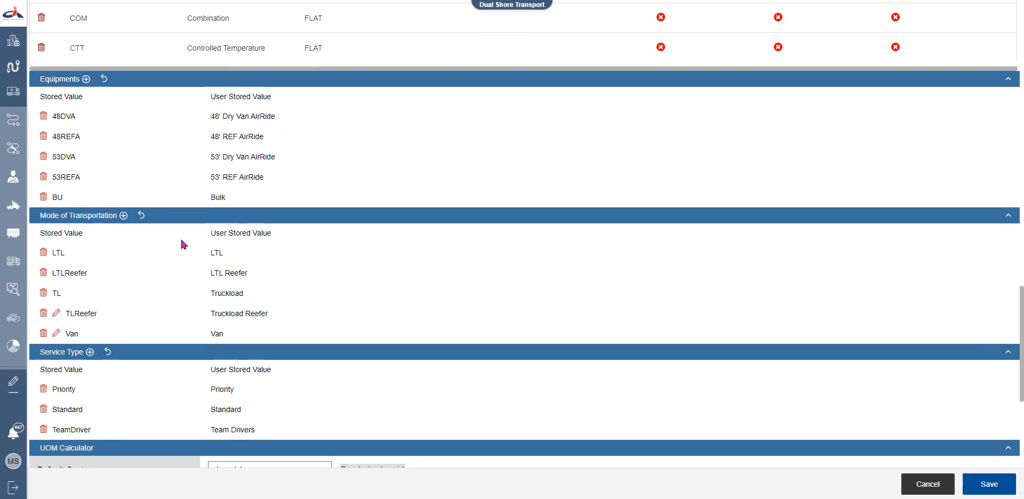
scroll(180, 238, up, 5)
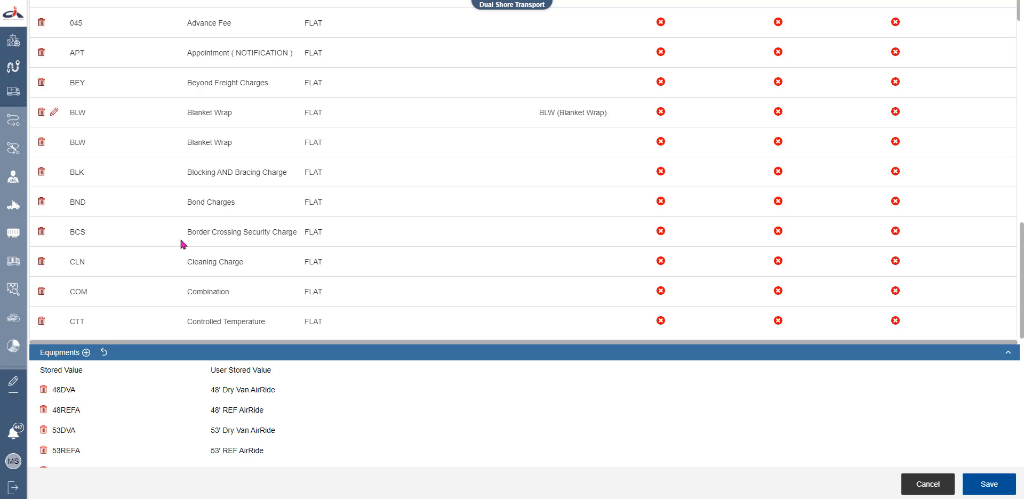